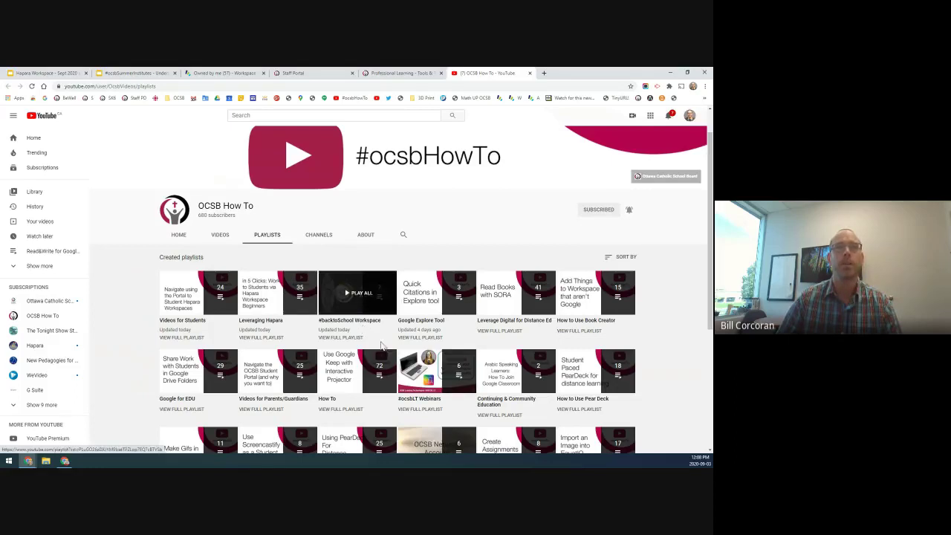
# Open the full Leveraging Hapara playlist on the OCSB How To channel and look through its videos.
pyautogui.scroll(-1, 334, 344)
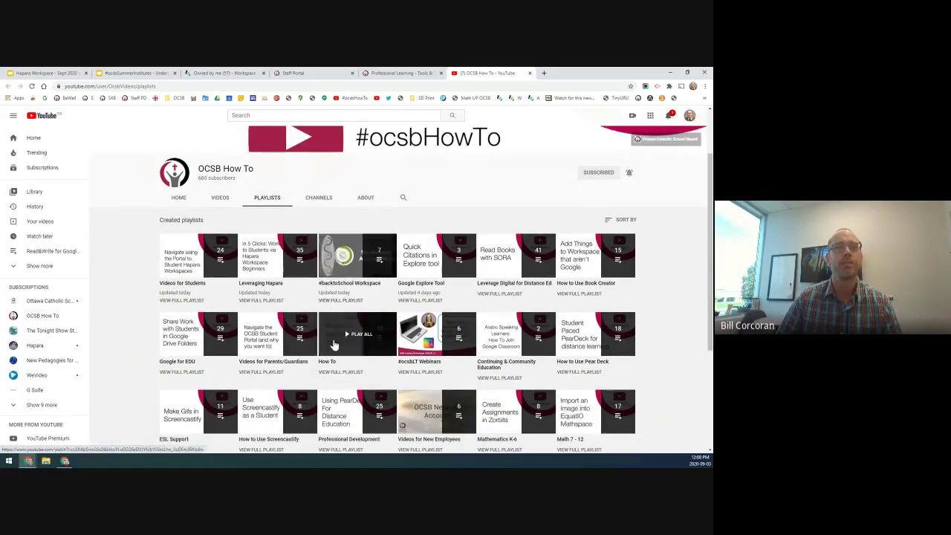
pyautogui.click(269, 302)
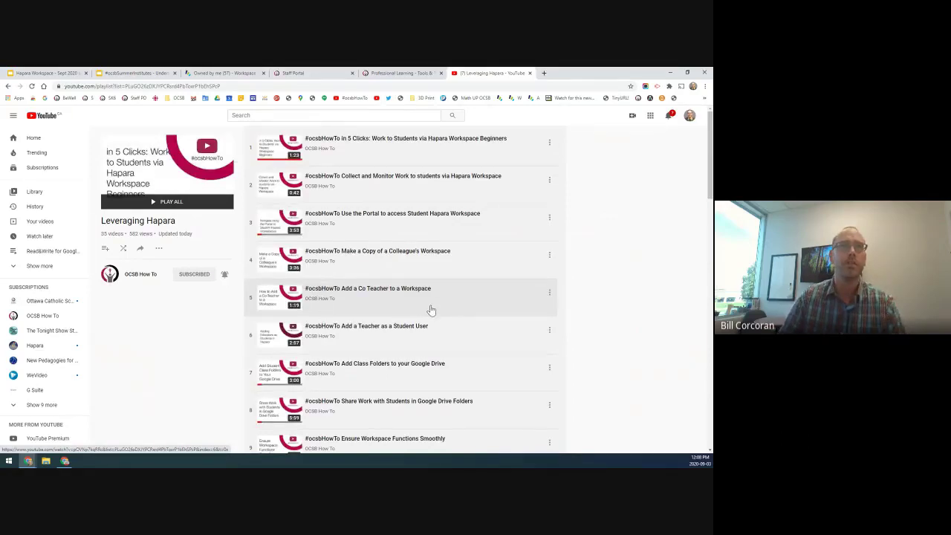
pyautogui.scroll(-1, 445, 315)
pyautogui.scroll(-3, 448, 319)
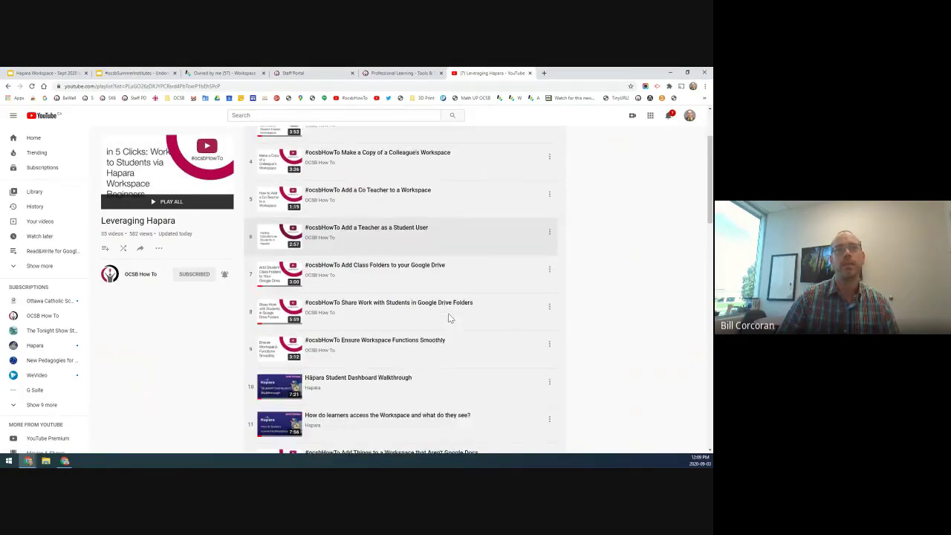
pyautogui.scroll(-1, 449, 319)
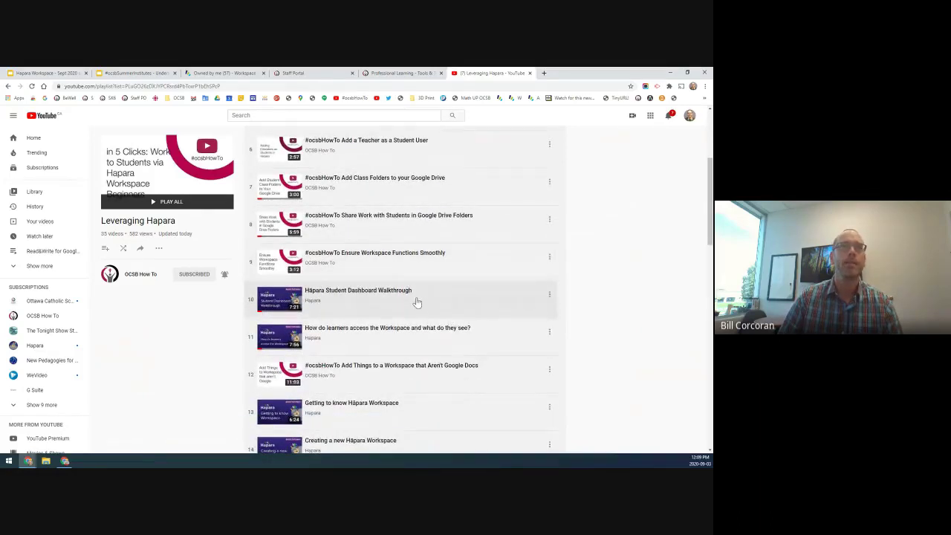
pyautogui.scroll(-1, 416, 303)
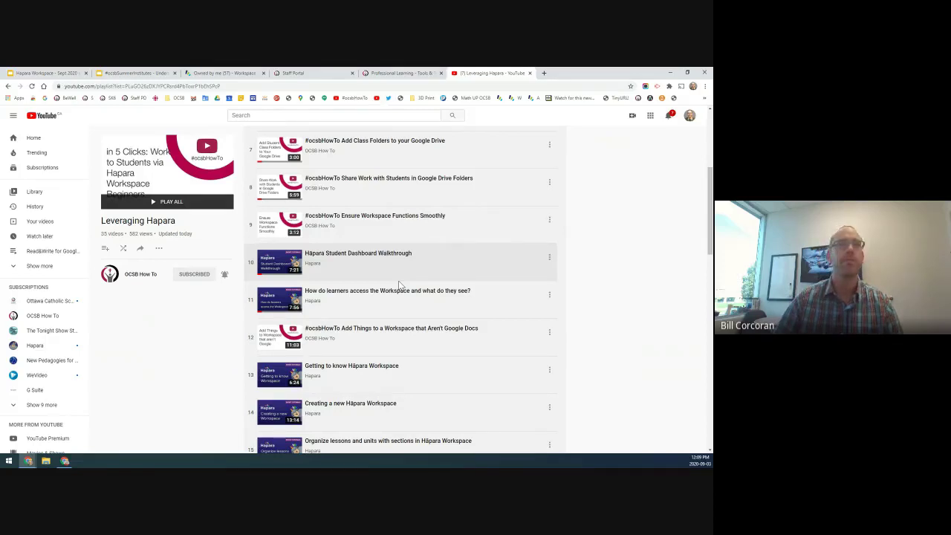
pyautogui.scroll(1, 337, 365)
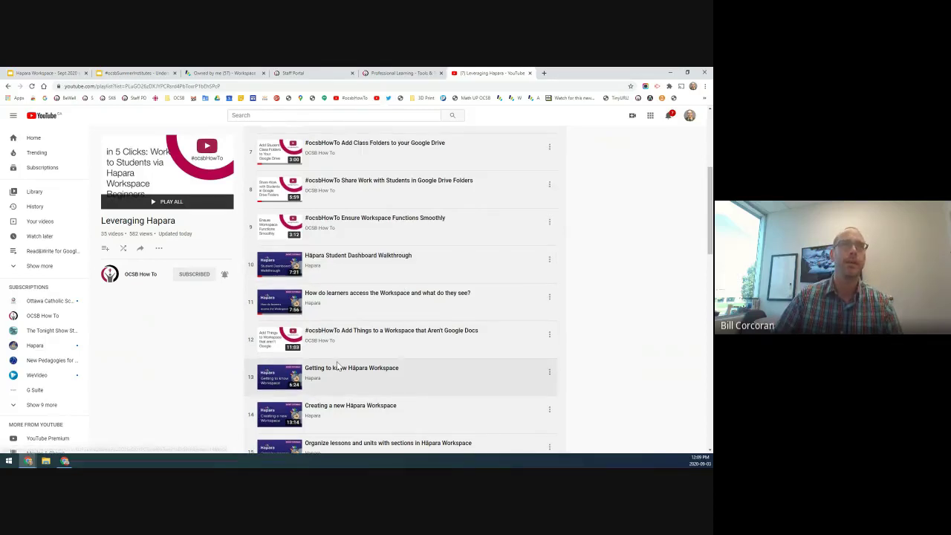
pyautogui.scroll(2, 336, 365)
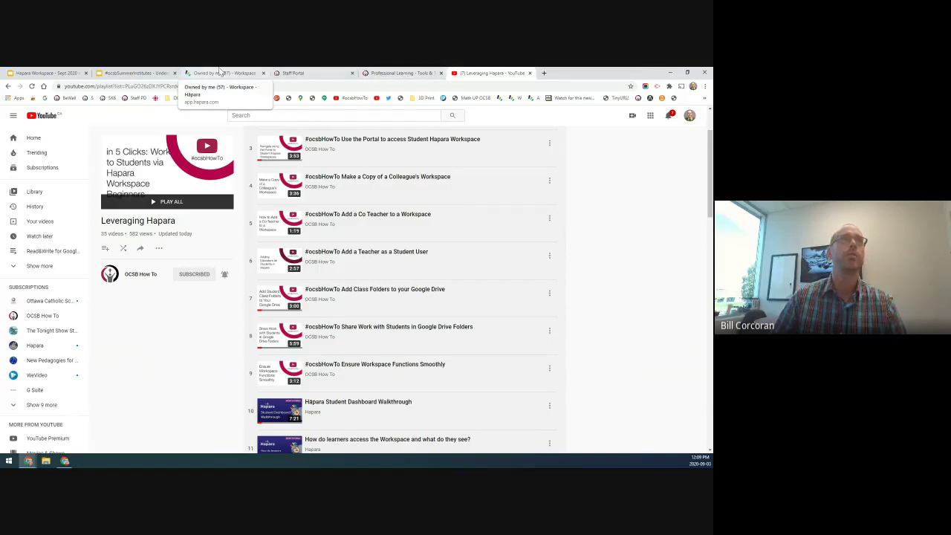
# Close the open Hapara Workspace page and reopen Hapara Workspace through the Dashboard Workspace link on the Staff Portal.
pyautogui.click(256, 74)
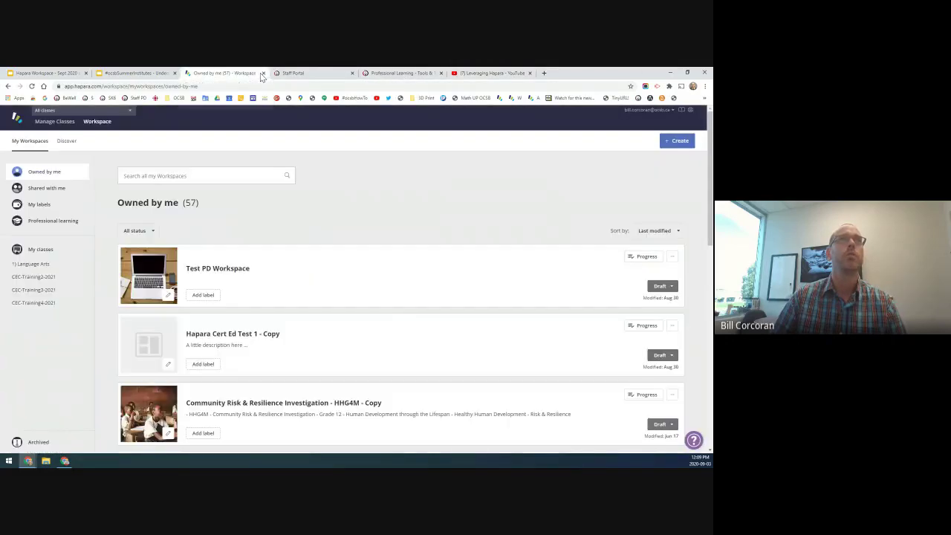
pyautogui.click(263, 73)
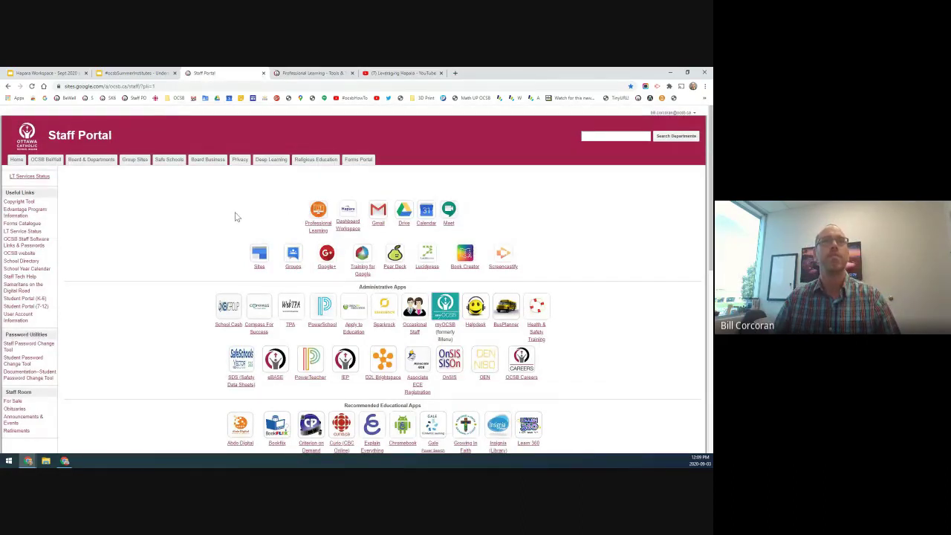
pyautogui.click(347, 232)
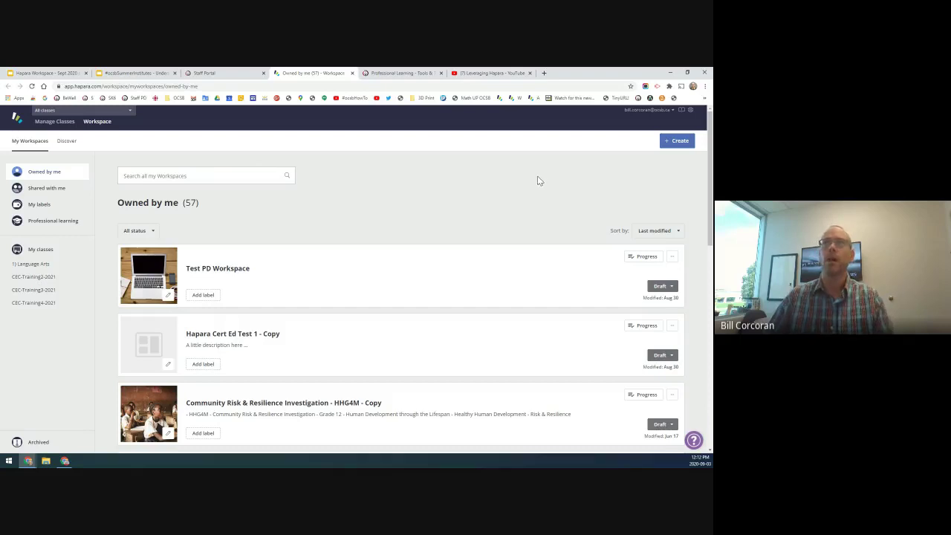
# Start a new Workspace for students and title it "School Year Startup 2020".
pyautogui.click(678, 143)
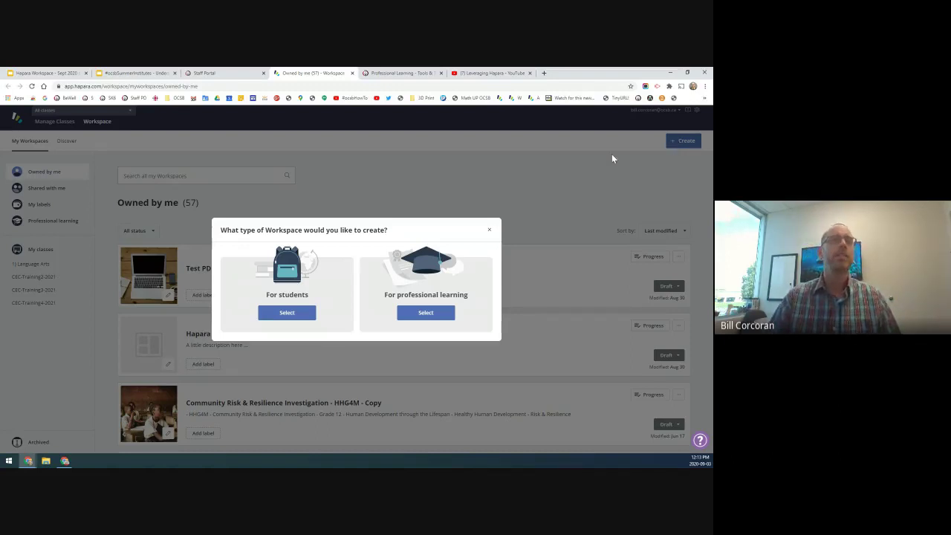
pyautogui.click(286, 312)
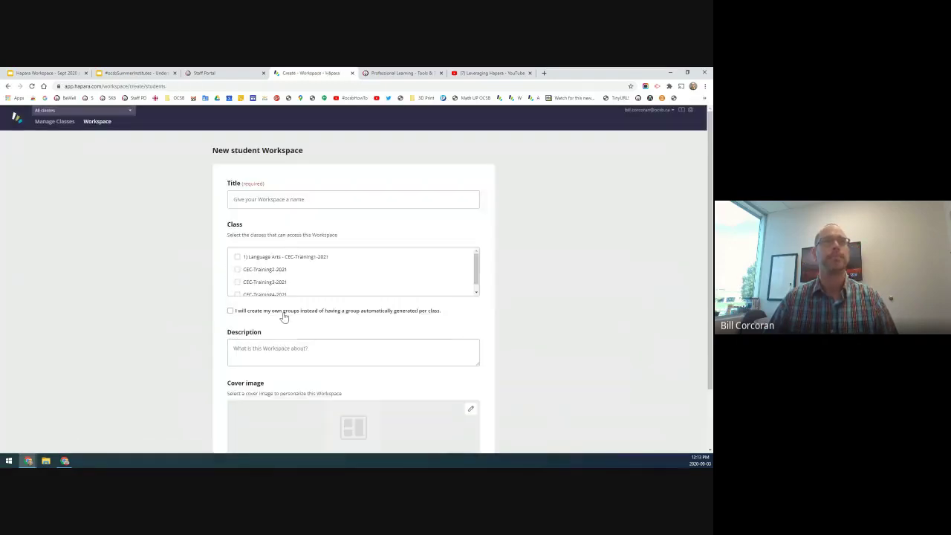
pyautogui.click(279, 201)
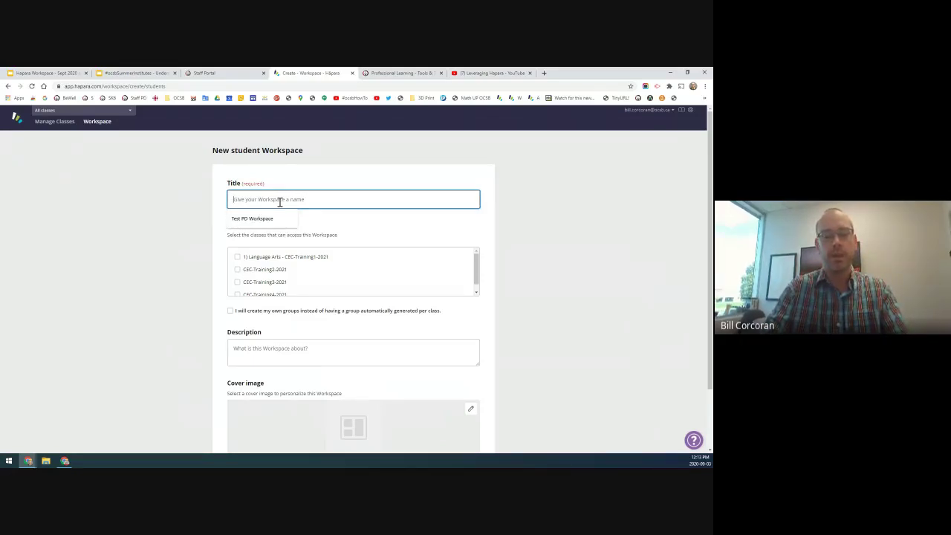
pyautogui.write('PD')
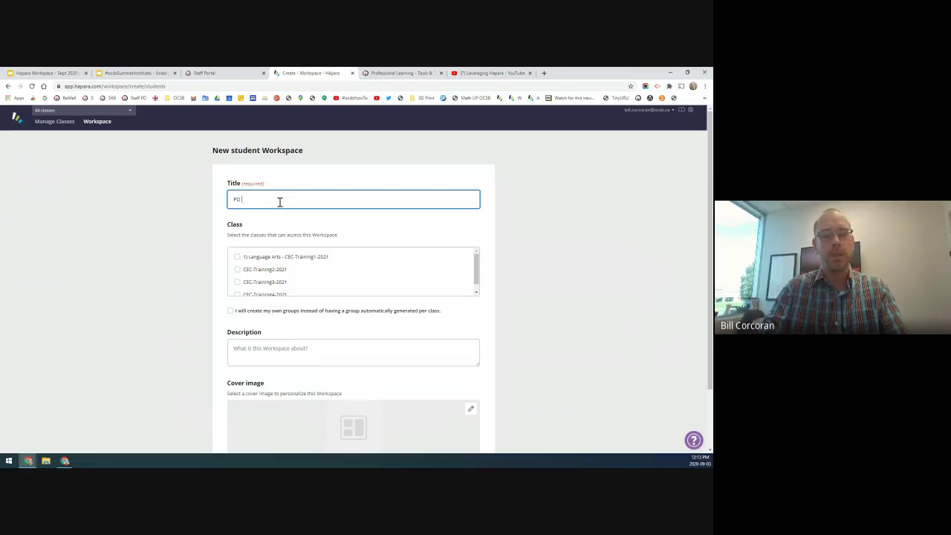
pyautogui.press('BackSpace')
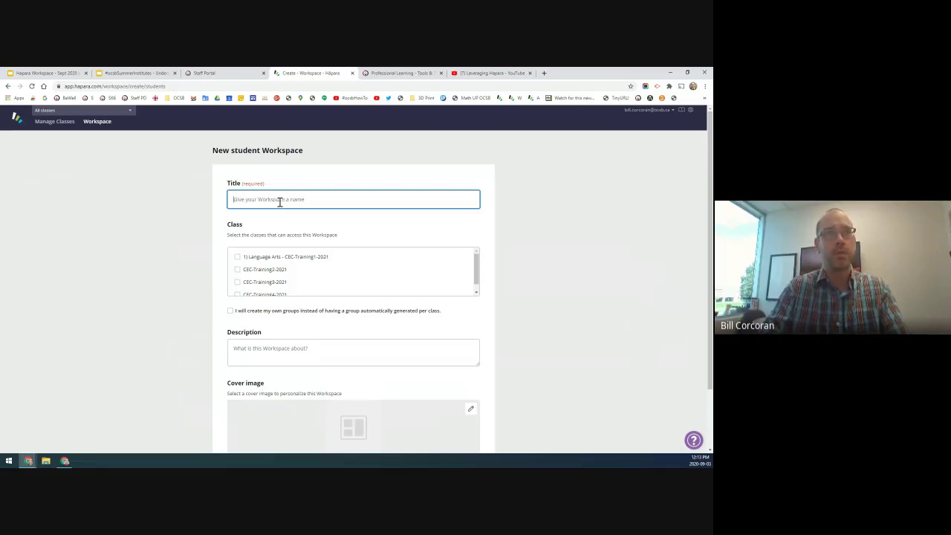
pyautogui.write('S')
pyautogui.press('BackSpace')
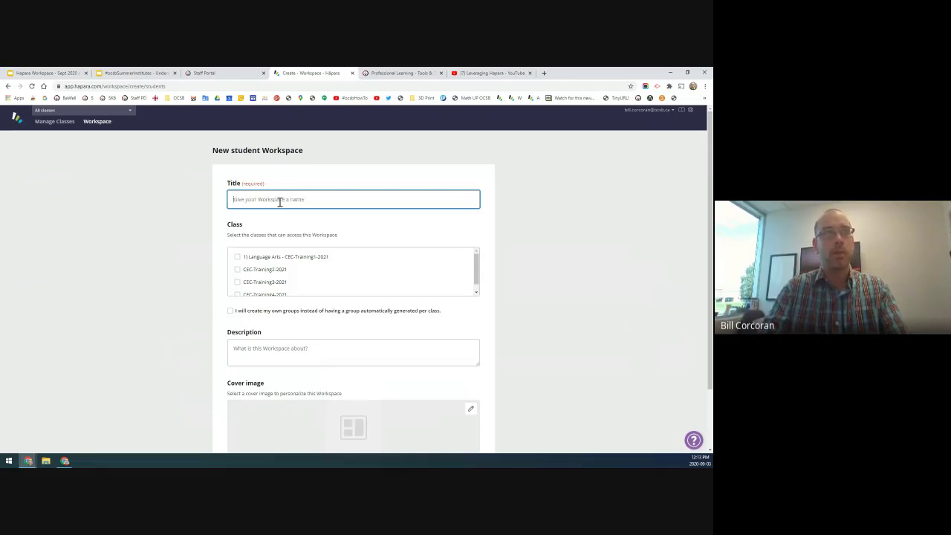
pyautogui.write('School Year ')
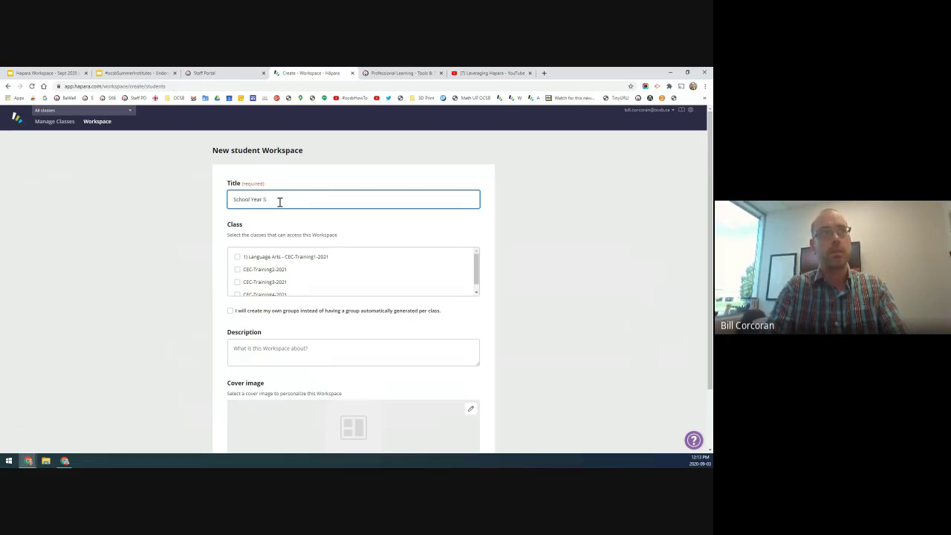
pyautogui.write('StartUp')
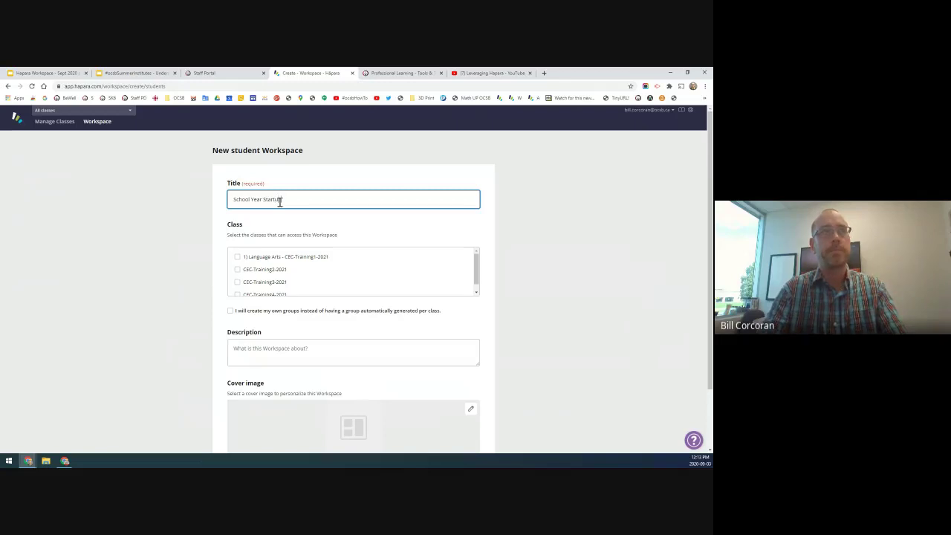
pyautogui.write(' 2020')
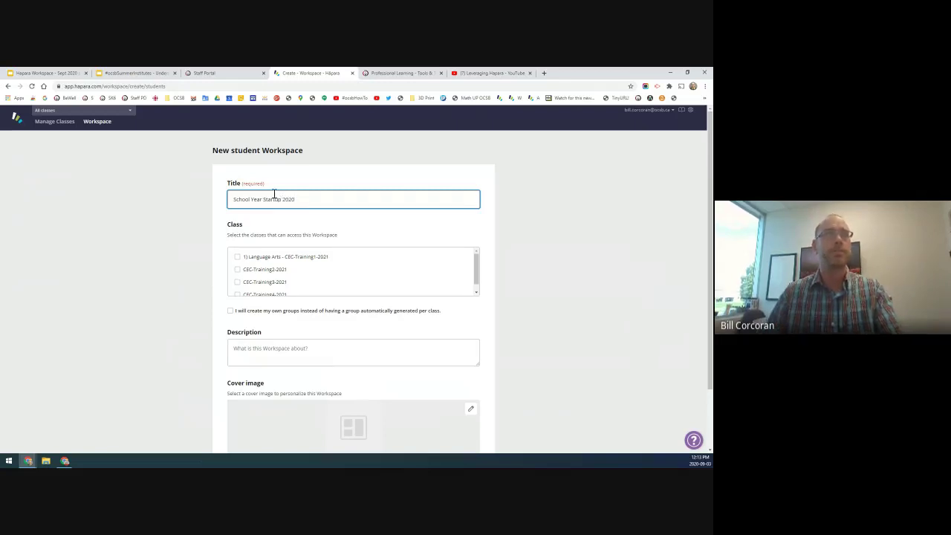
# Add the prefix "Mr. C: " at the beginning of the Workspace title.
pyautogui.click(233, 200)
pyautogui.write('Mr. C')
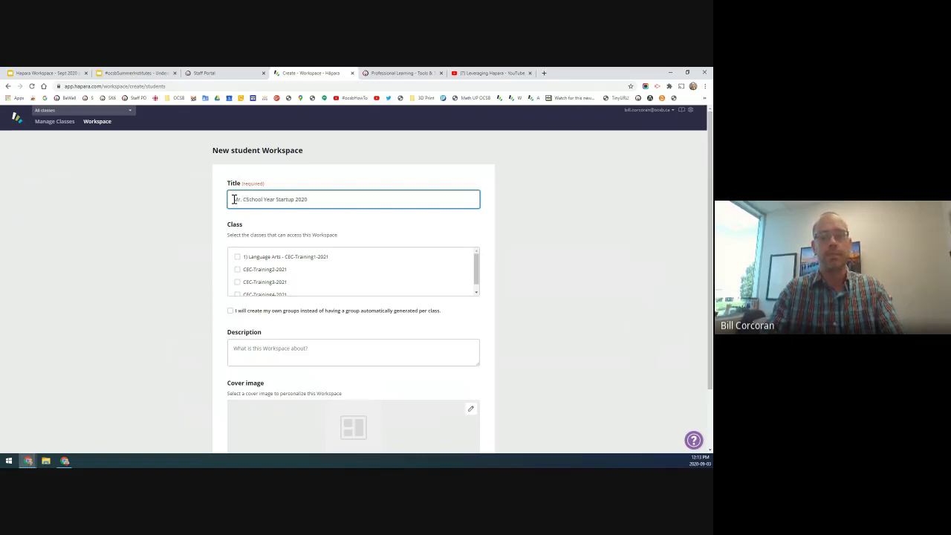
pyautogui.write(':')
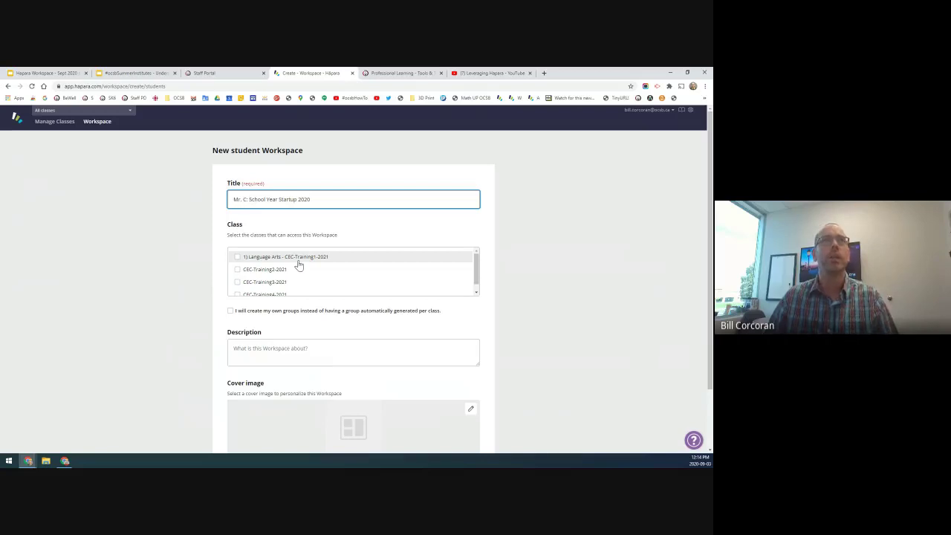
# Give the class "1) Language Arts - CEC-Training1-2021" access to the Workspace.
pyautogui.click(235, 260)
pyautogui.click(235, 259)
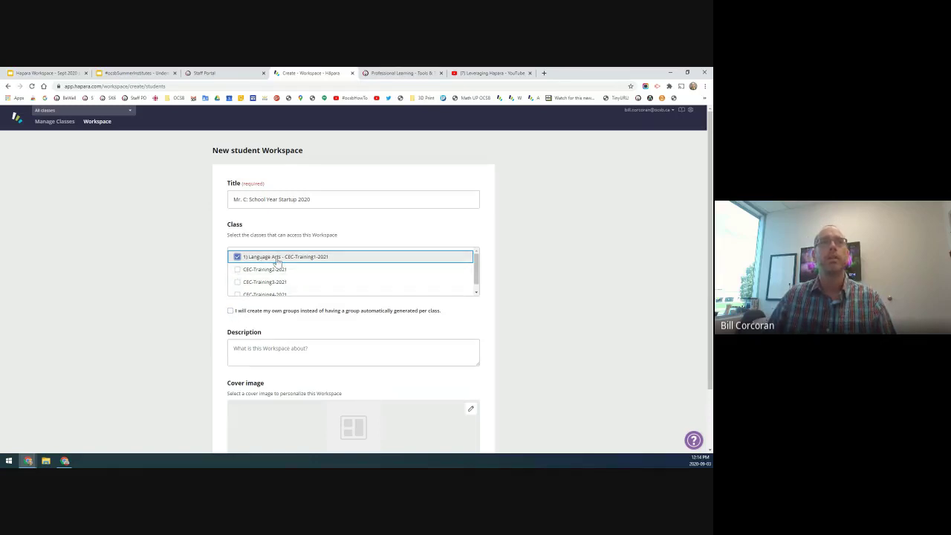
pyautogui.scroll(-1, 316, 269)
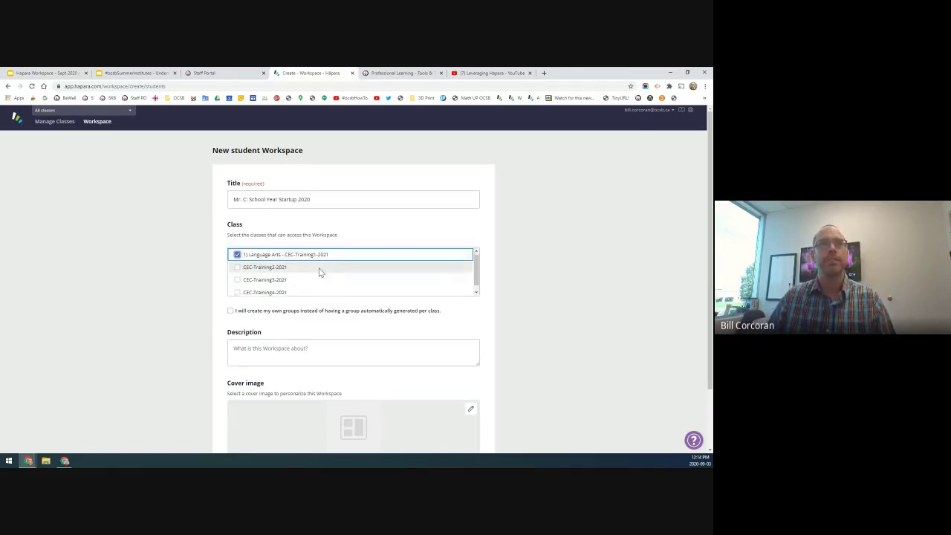
pyautogui.click(295, 344)
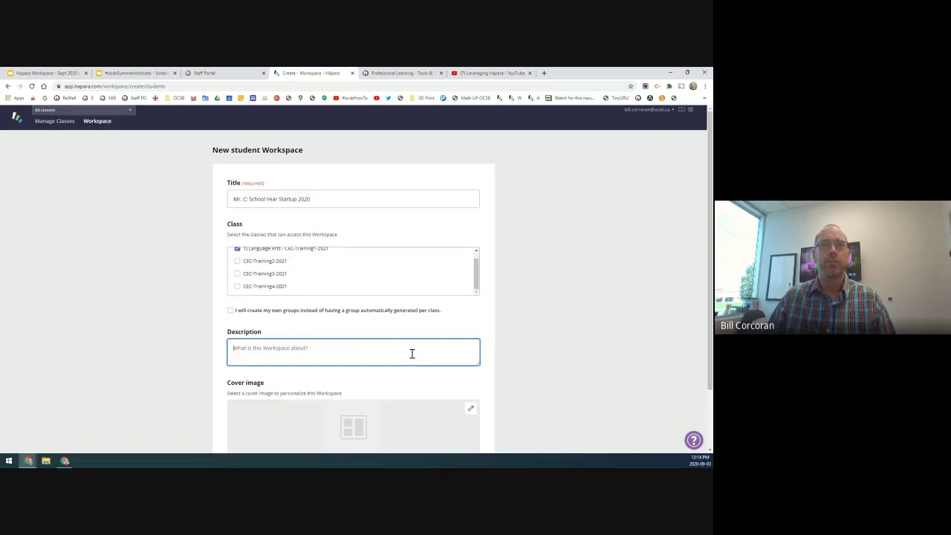
# Set the open laptop on a wooden desk from Technology and Computer Studies as cover image, slightly enlarged to fill the frame.
pyautogui.scroll(-1, 413, 355)
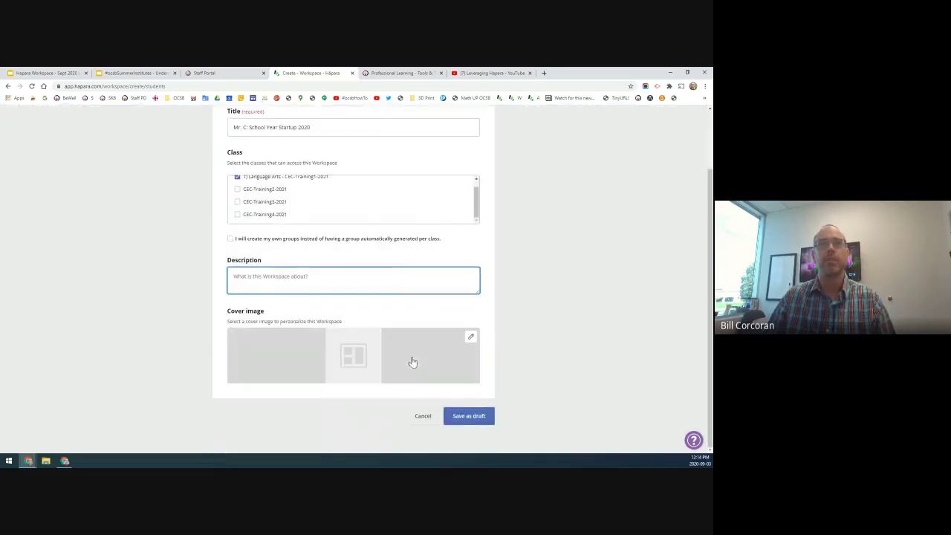
pyautogui.click(470, 339)
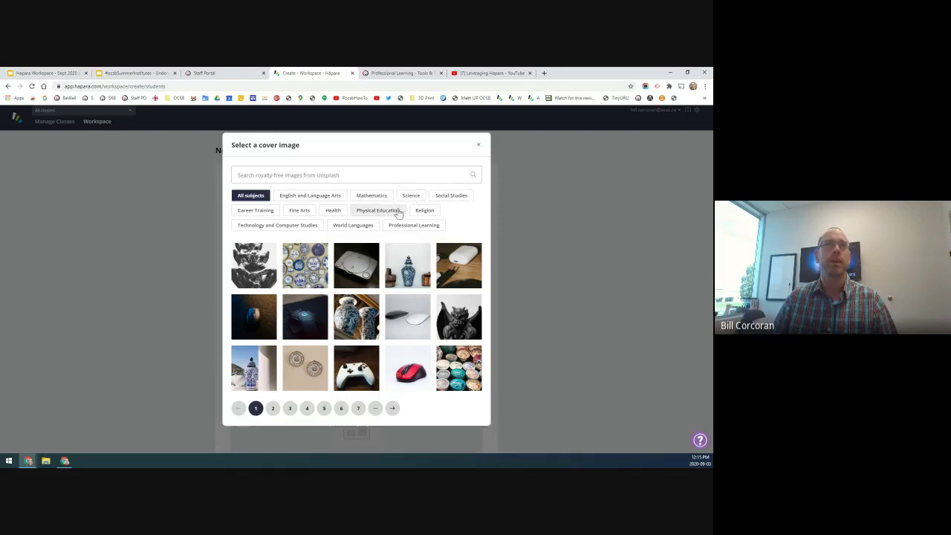
pyautogui.click(273, 224)
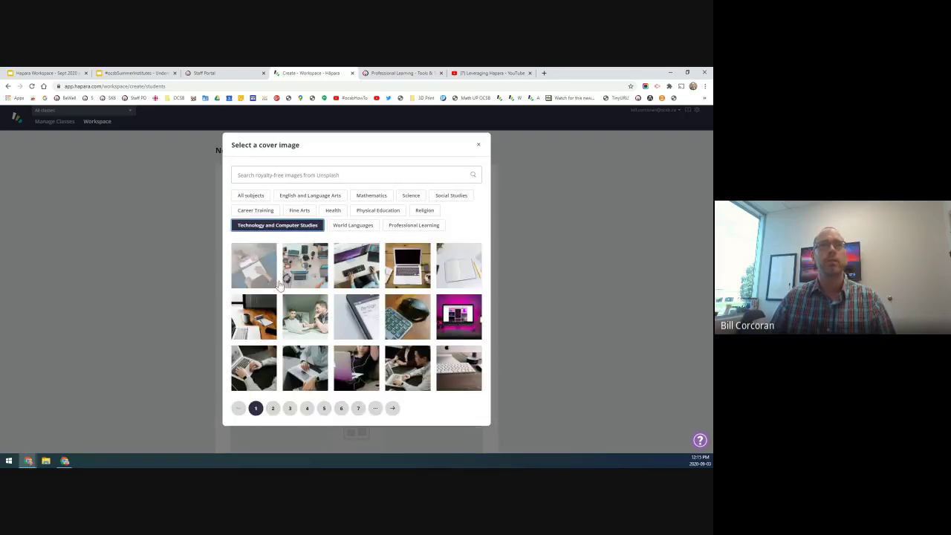
pyautogui.click(412, 268)
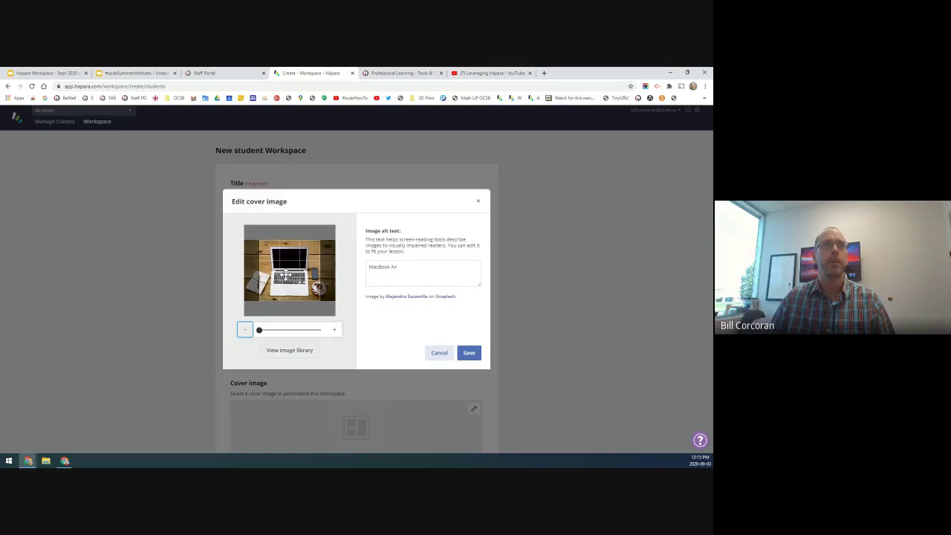
pyautogui.moveTo(263, 338)
pyautogui.mouseDown()
pyautogui.moveTo(277, 338)
pyautogui.moveTo(261, 339)
pyautogui.mouseUp()
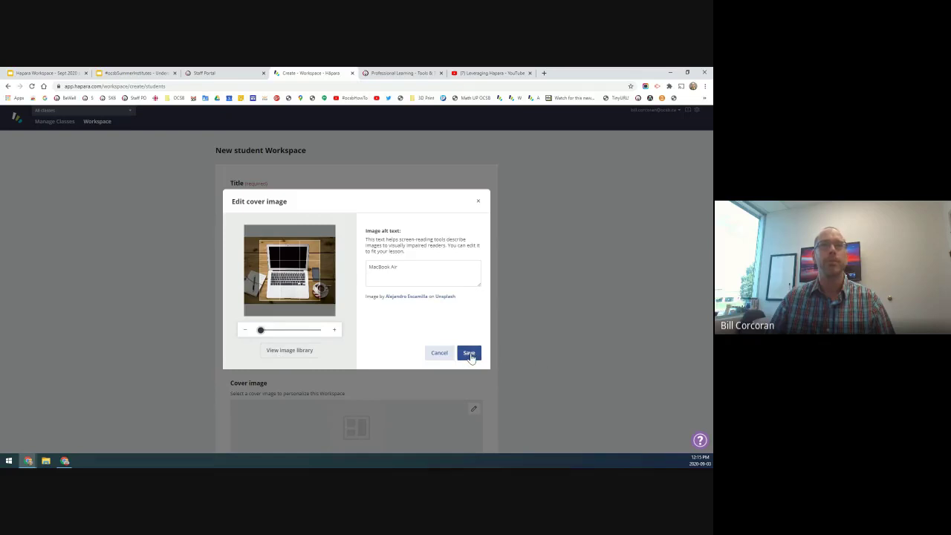
pyautogui.click(470, 354)
pyautogui.click(470, 354)
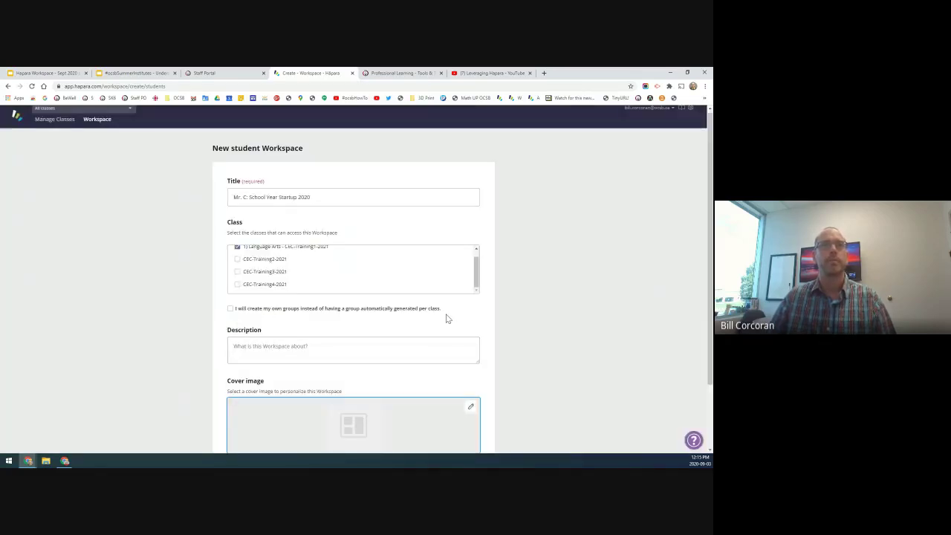
# Save the new student Workspace as a draft.
pyautogui.scroll(-1, 446, 314)
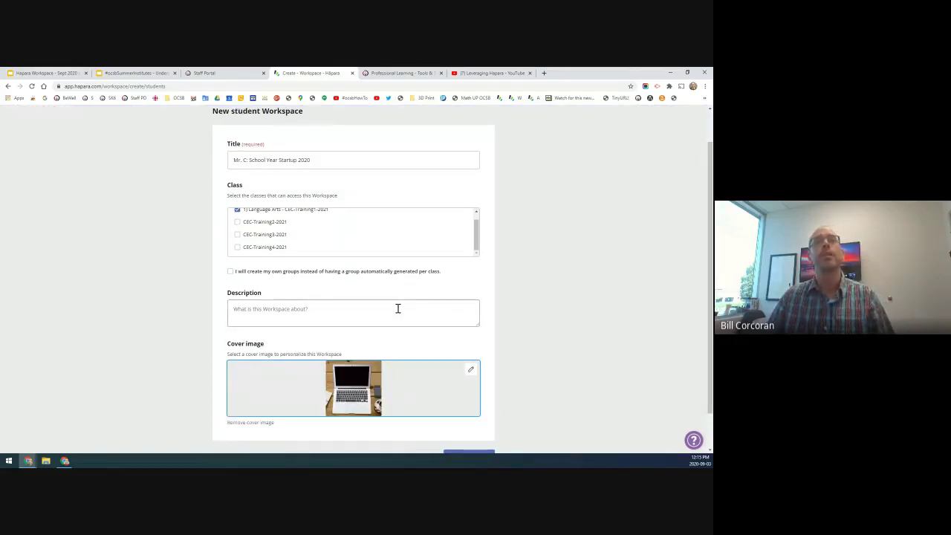
pyautogui.scroll(-1, 400, 316)
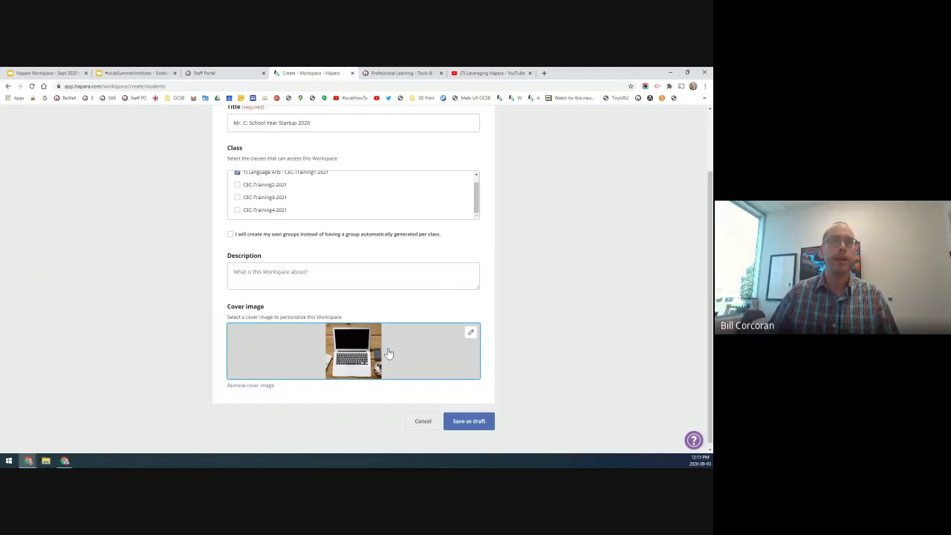
pyautogui.click(468, 423)
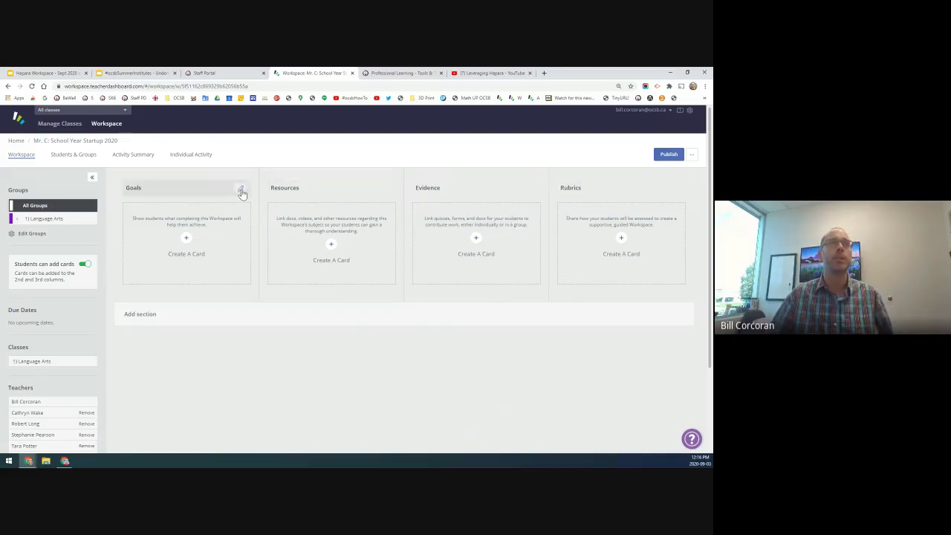
# Rename the Goals column heading to "Learning Goals".
pyautogui.click(241, 189)
pyautogui.click(125, 189)
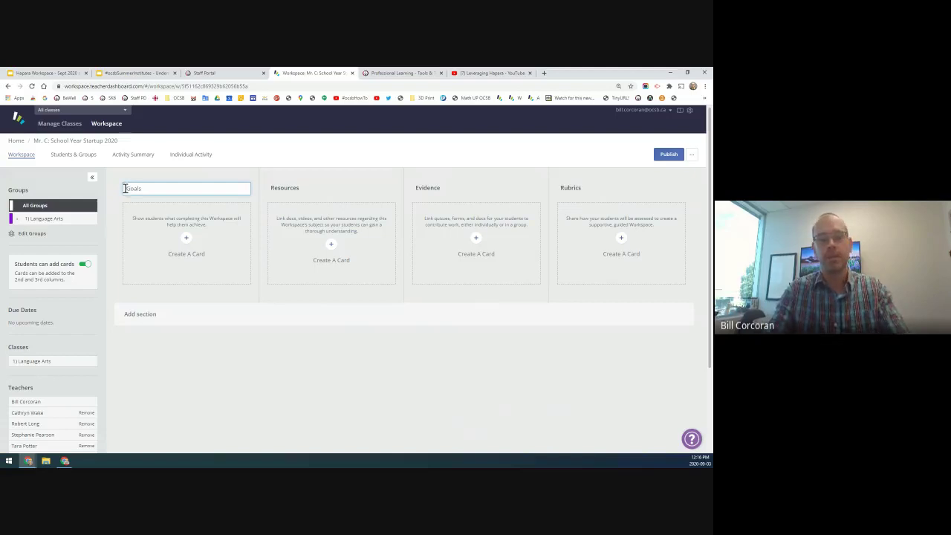
pyautogui.write('Learning')
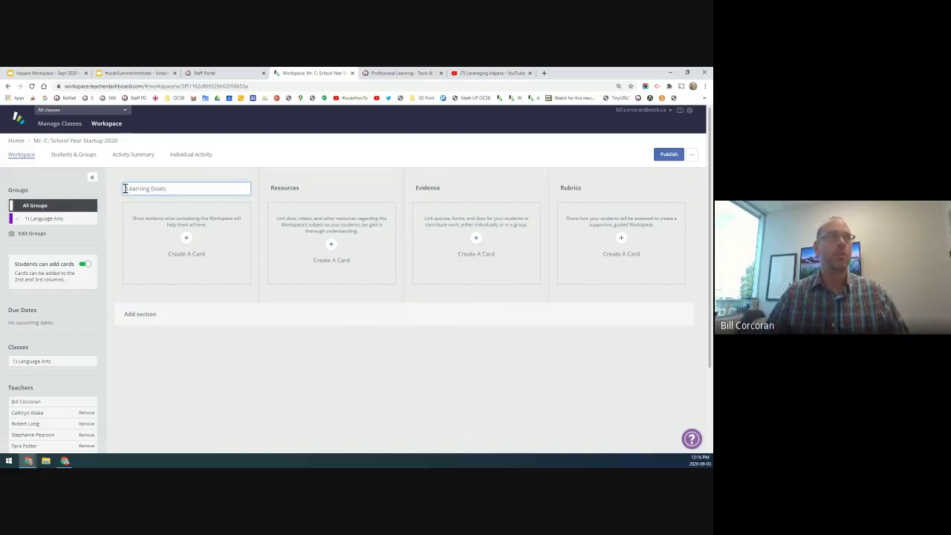
pyautogui.click(116, 203)
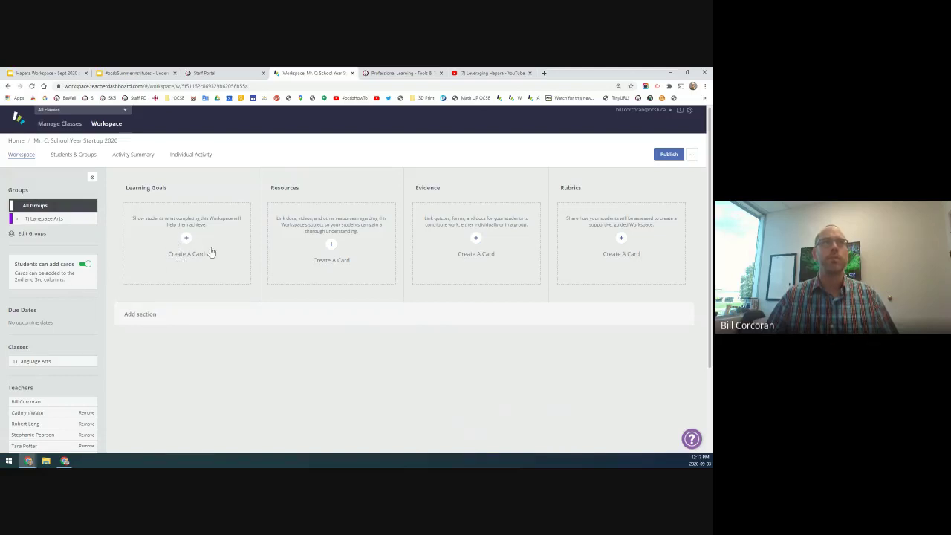
pyautogui.moveTo(240, 191)
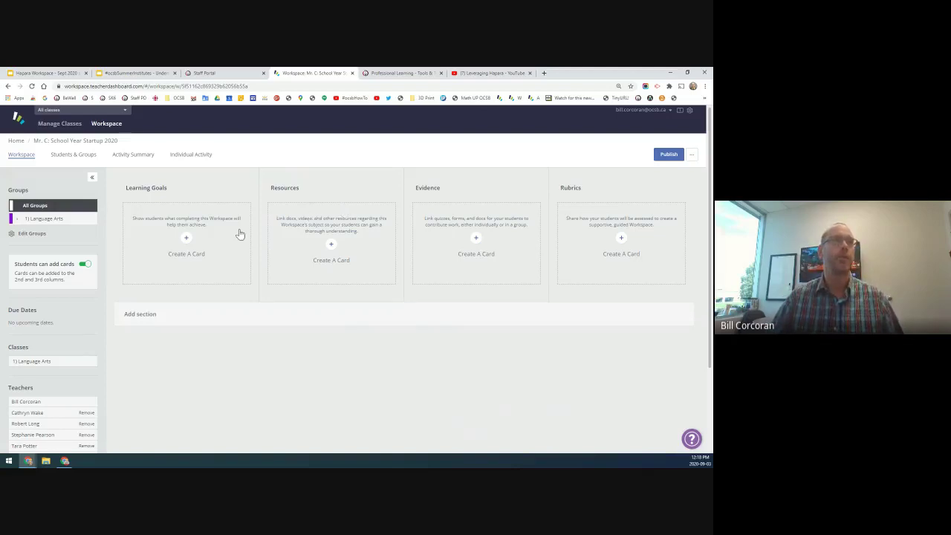
pyautogui.click(239, 188)
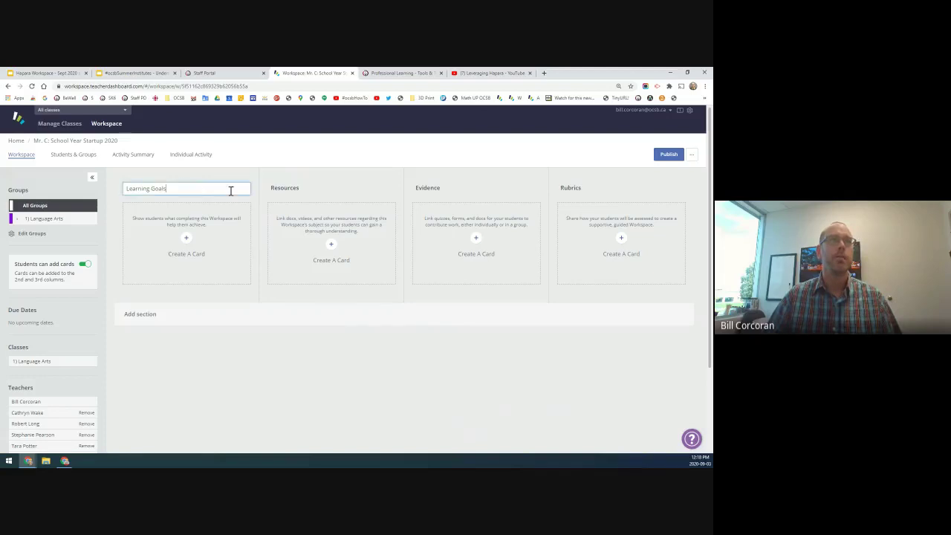
pyautogui.moveTo(178, 189); pyautogui.dragTo(122, 190)
pyautogui.click(177, 188)
pyautogui.click(121, 196)
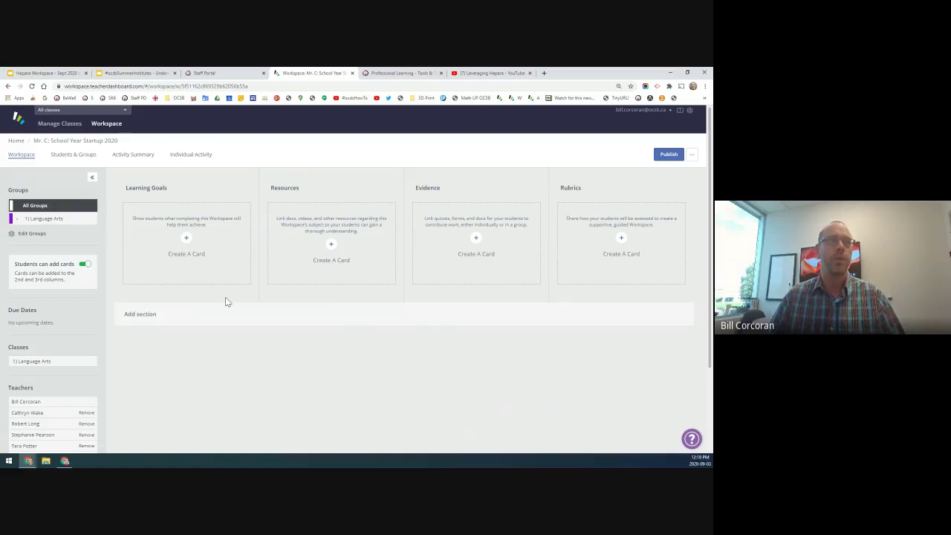
# Create a card titled "Welcome" in the Learning Goals column.
pyautogui.click(187, 241)
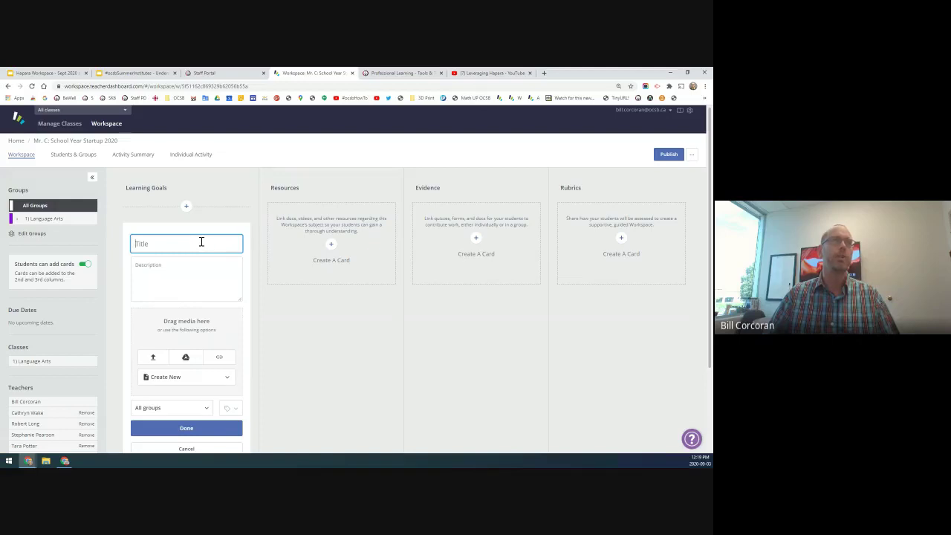
pyautogui.write('Welcome')
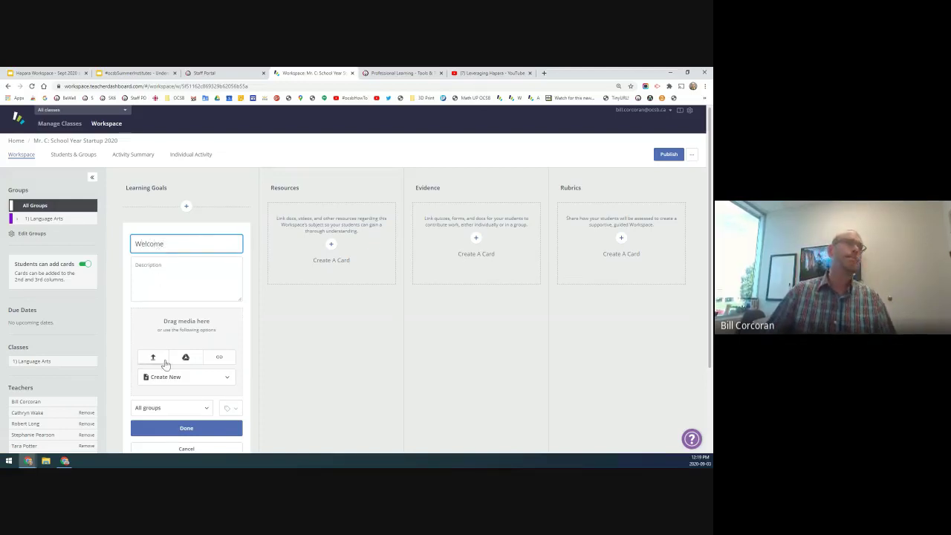
pyautogui.click(187, 429)
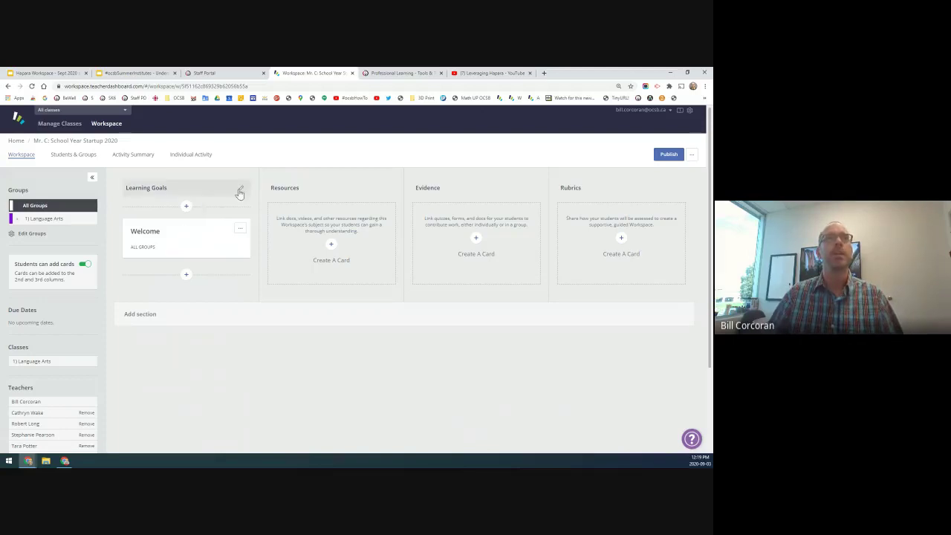
# Rename the first column's heading to "Logistics".
pyautogui.click(240, 192)
pyautogui.click(104, 203)
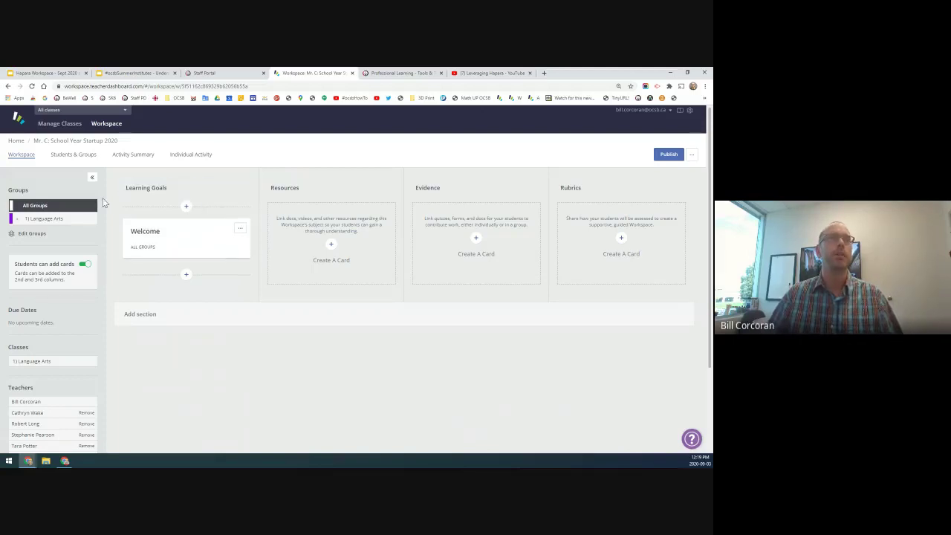
pyautogui.click(240, 191)
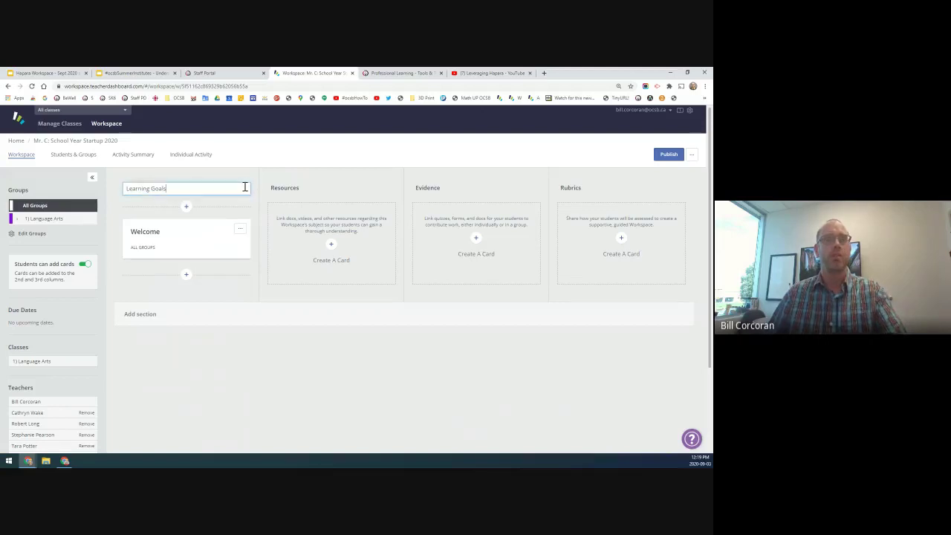
pyautogui.press('BackSpace')
pyautogui.press('BackSpace')
pyautogui.press('BackSpace')
pyautogui.press('BackSpace')
pyautogui.press('BackSpace')
pyautogui.press('BackSpace')
pyautogui.press('BackSpace')
pyautogui.press('BackSpace')
pyautogui.press('BackSpace')
pyautogui.press('BackSpace')
pyautogui.press('BackSpace')
pyautogui.press('BackSpace')
pyautogui.press('BackSpace')
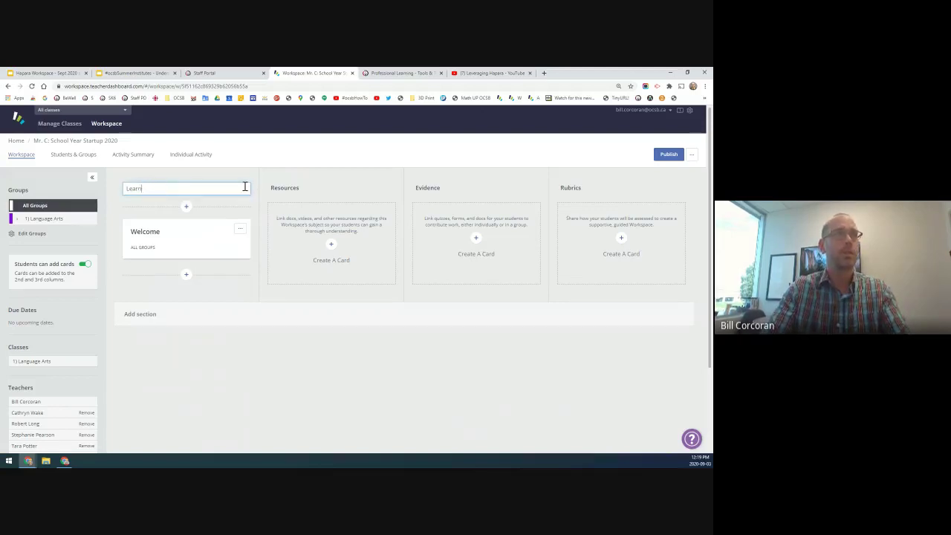
pyautogui.press('BackSpace')
pyautogui.write('Wel')
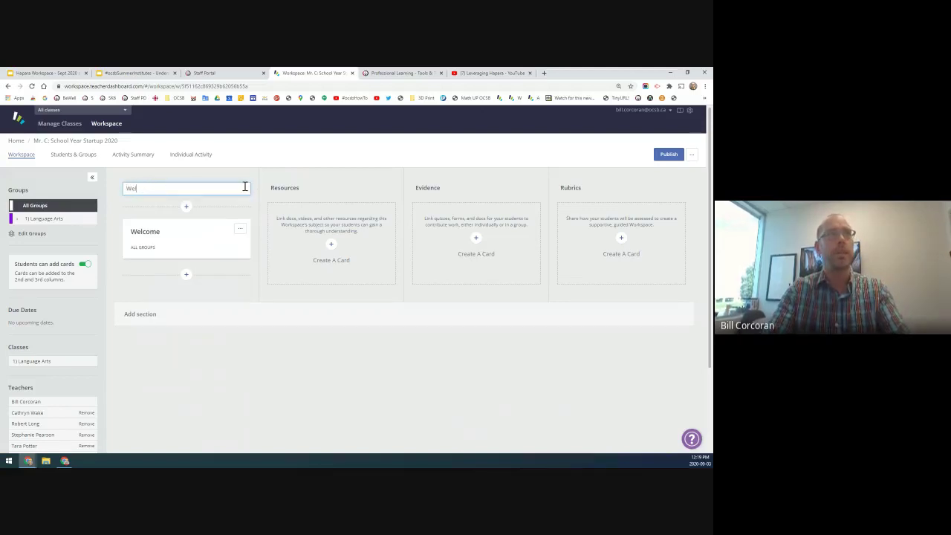
pyautogui.press('BackSpace')
pyautogui.press('BackSpace')
pyautogui.write('Log')
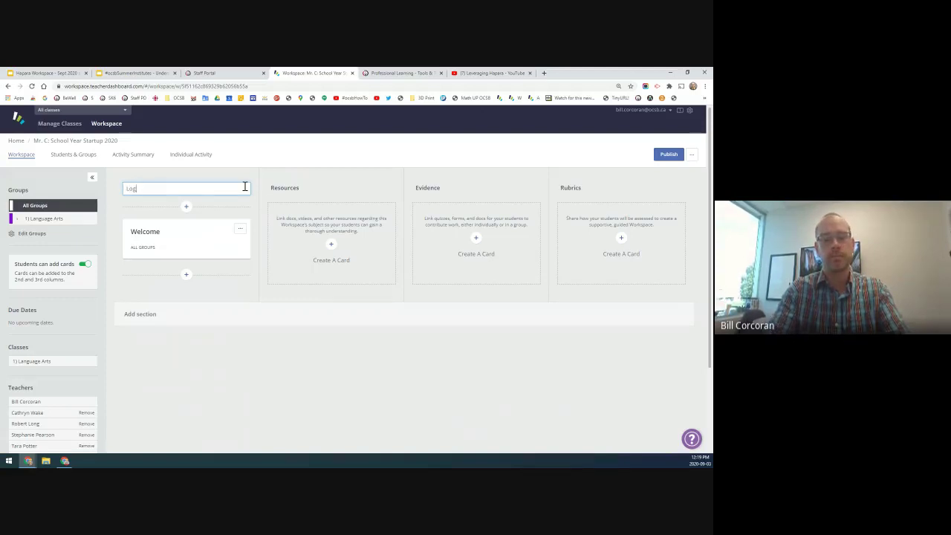
pyautogui.write('istics')
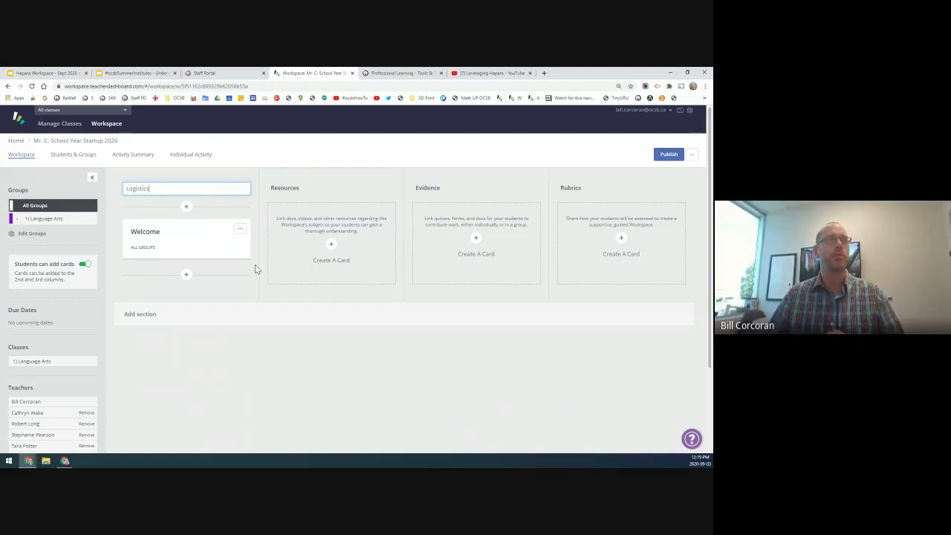
pyautogui.click(241, 291)
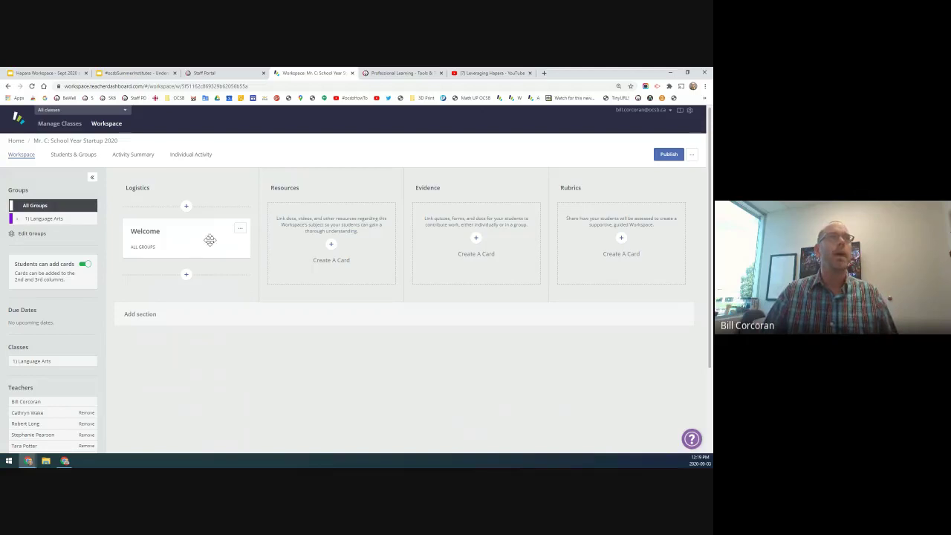
pyautogui.click(239, 233)
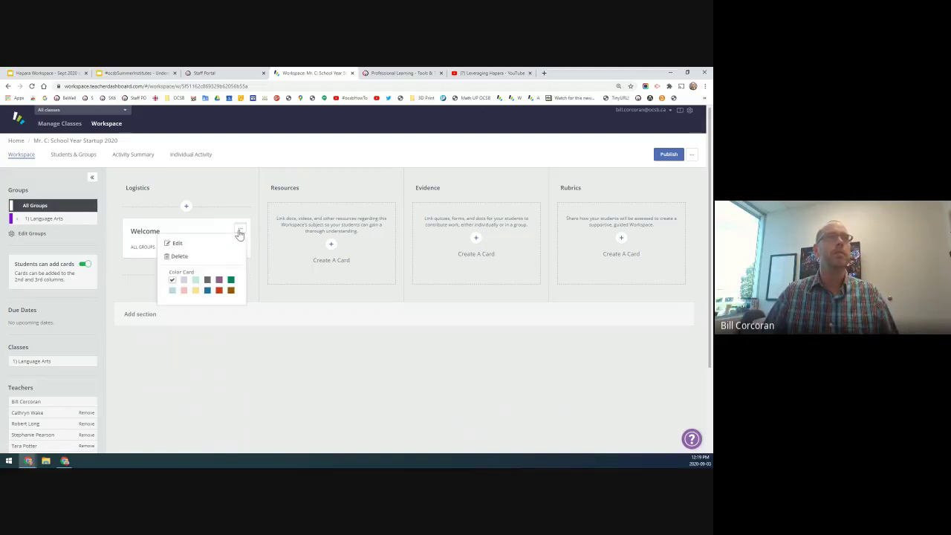
pyautogui.click(191, 246)
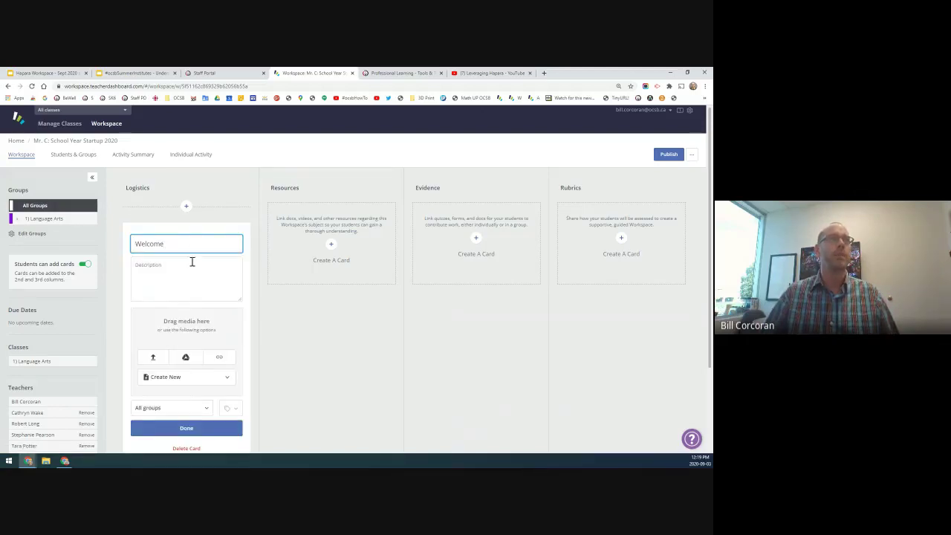
pyautogui.click(287, 315)
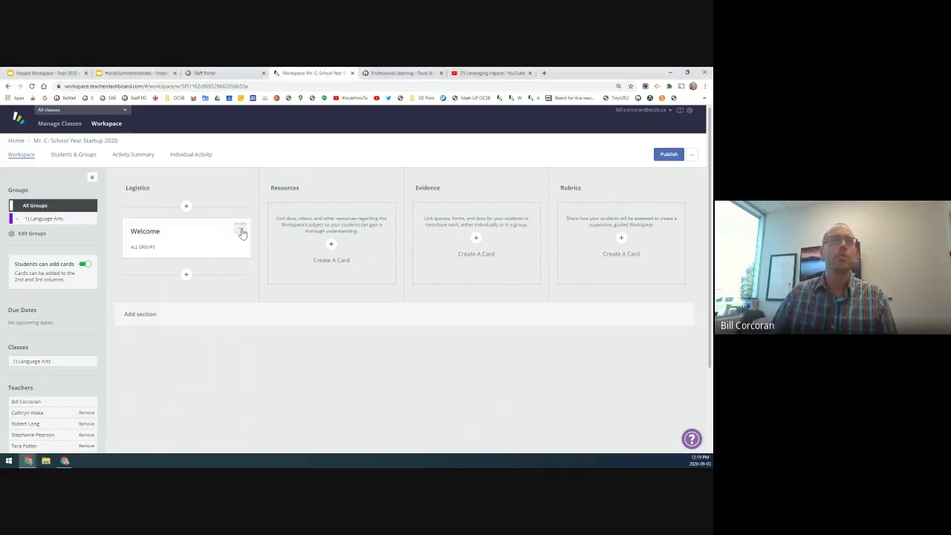
# View the "Welcome Message - Sept 2020" document and its web address in Google Docs, and return to the Hapara Workspace.
pyautogui.click(240, 232)
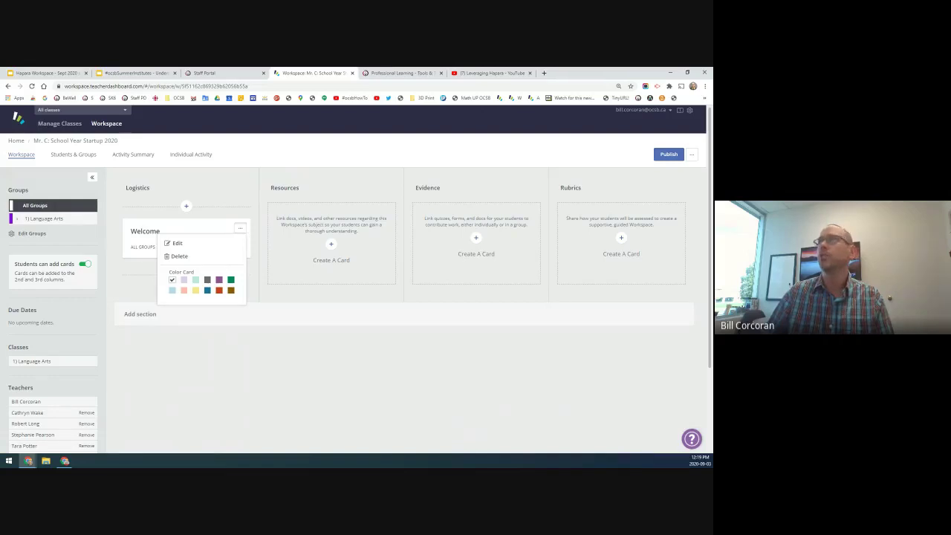
pyautogui.click(379, 72)
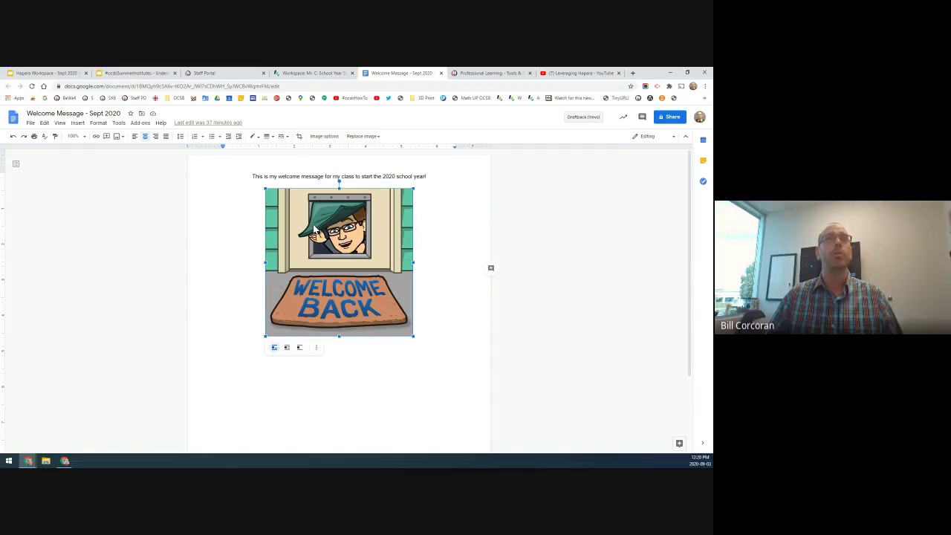
pyautogui.click(289, 87)
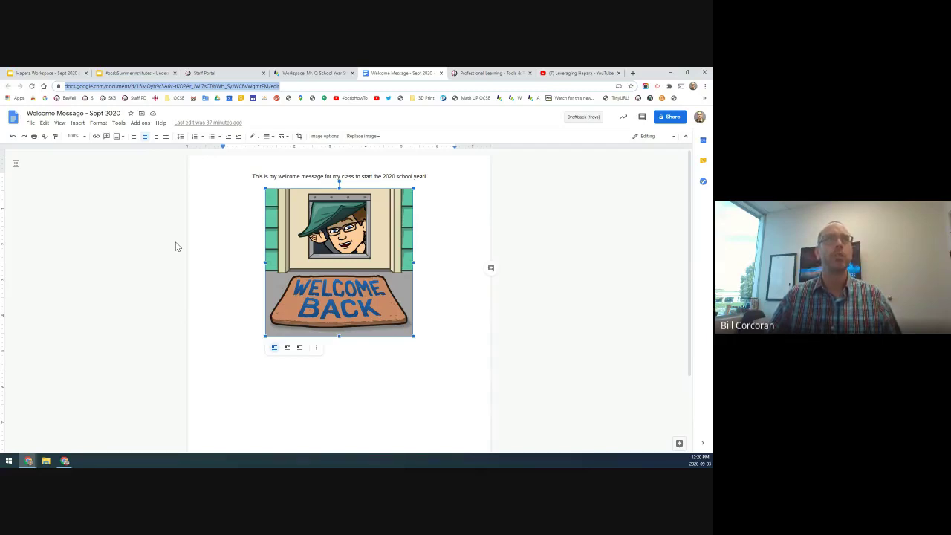
pyautogui.click(311, 74)
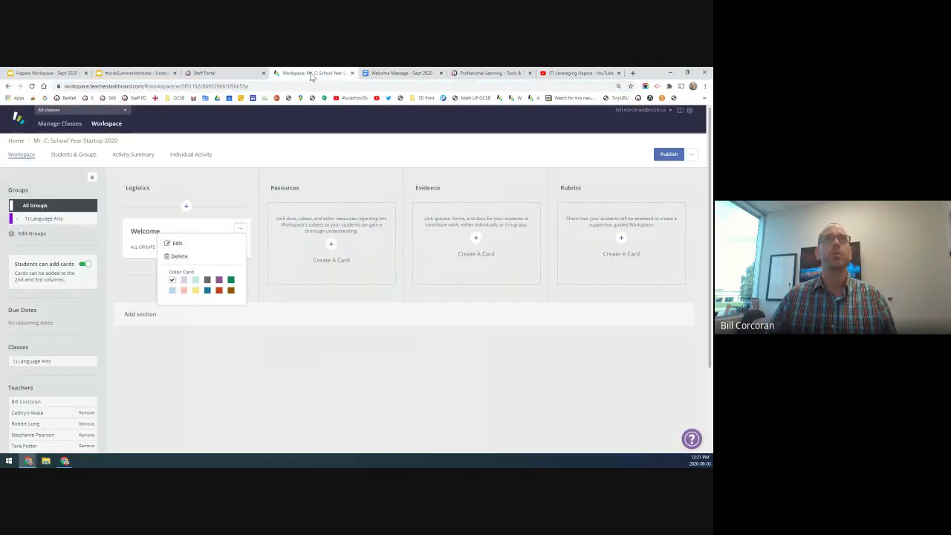
# Attach the "Welcome Message - Sept 2020" document from Google Drive to the Welcome card, finding it by searching for "welcome message".
pyautogui.click(178, 243)
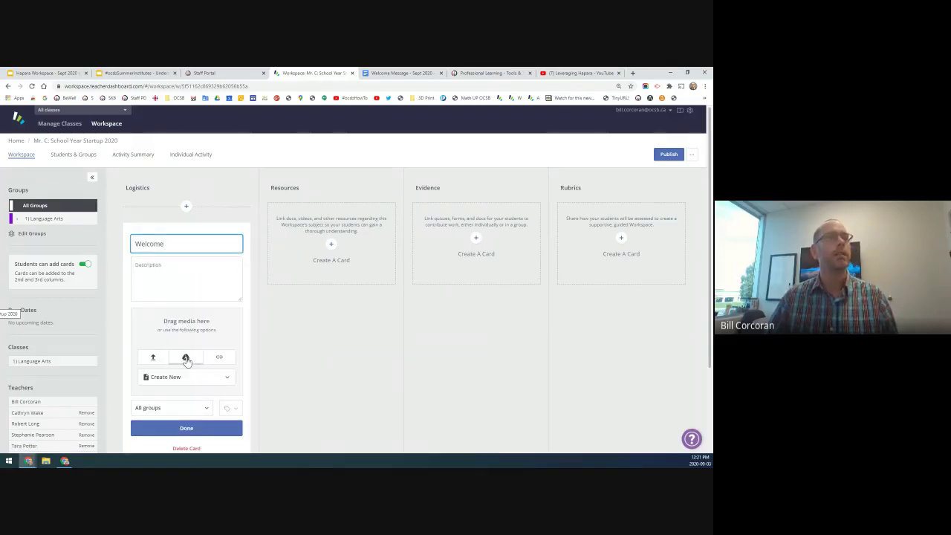
pyautogui.click(187, 358)
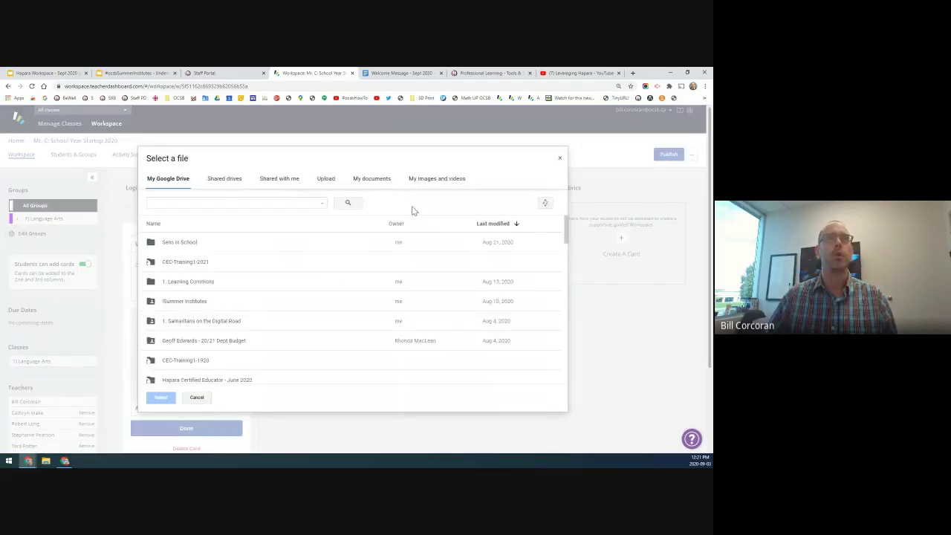
pyautogui.click(183, 205)
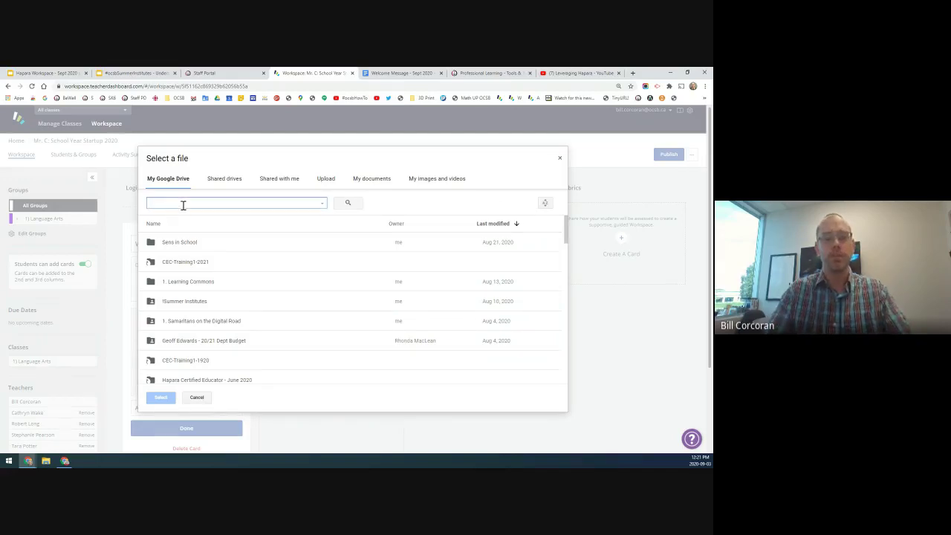
pyautogui.write('welcome me')
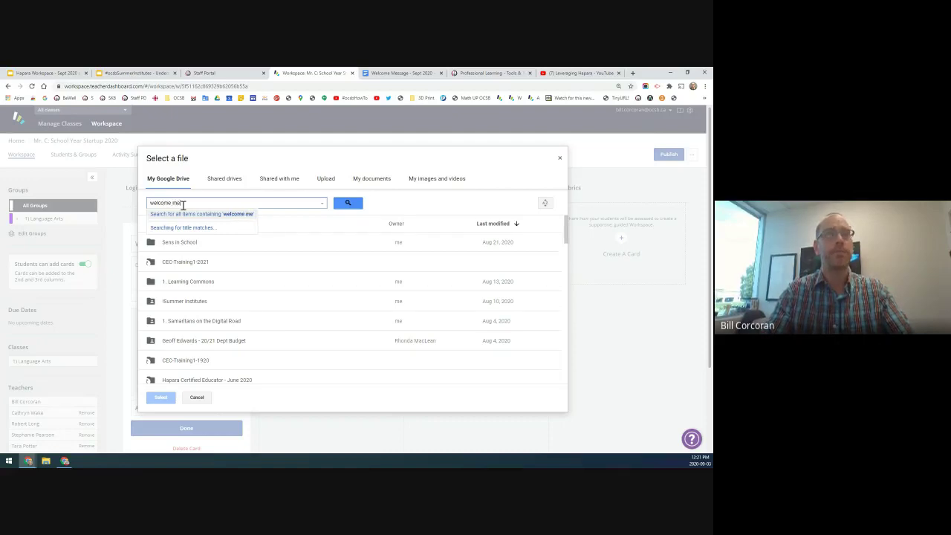
pyautogui.write('ssage')
pyautogui.press('Return')
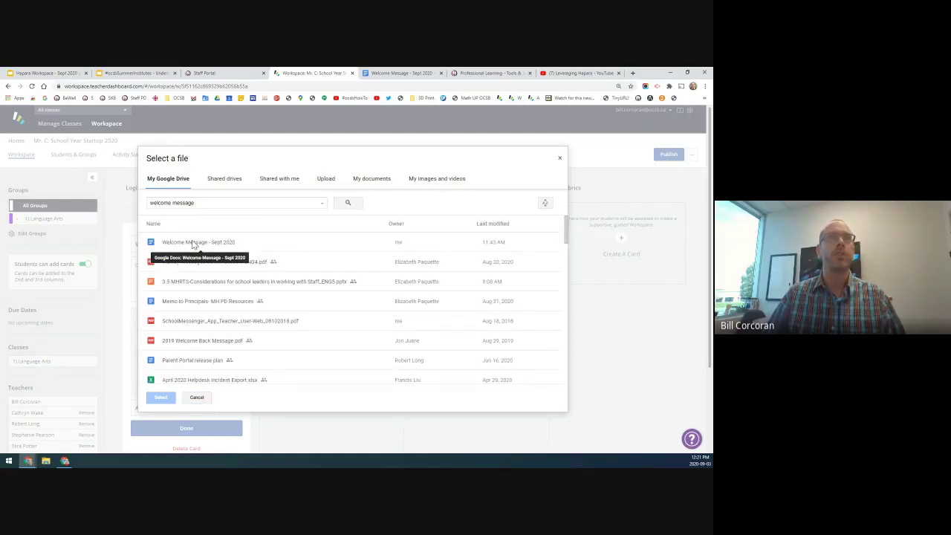
pyautogui.click(191, 244)
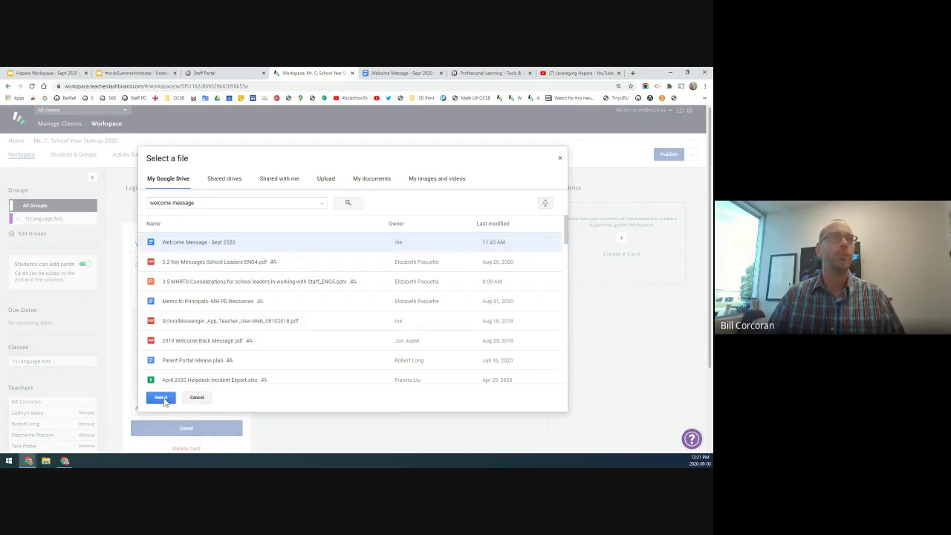
pyautogui.click(161, 398)
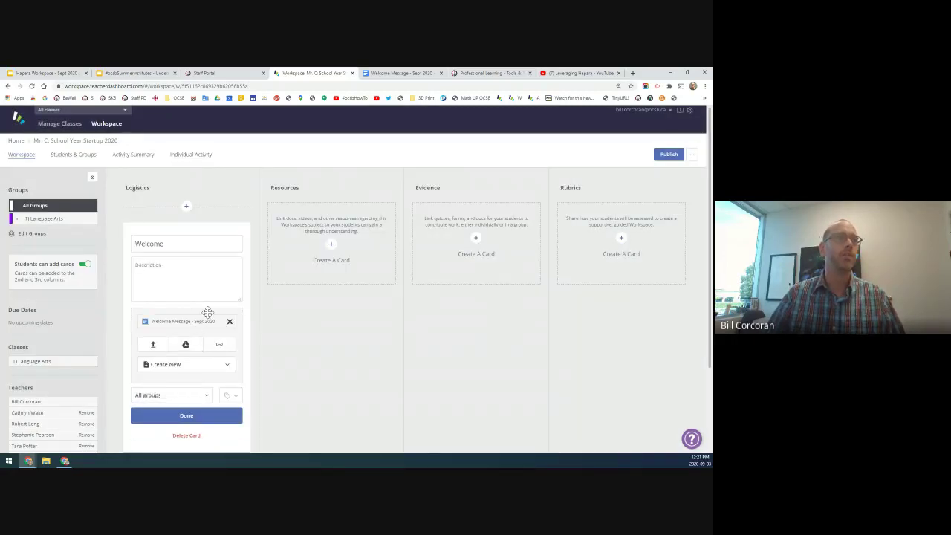
# Extend the Welcome card's title to "Welcome Message".
pyautogui.click(173, 244)
pyautogui.write('M')
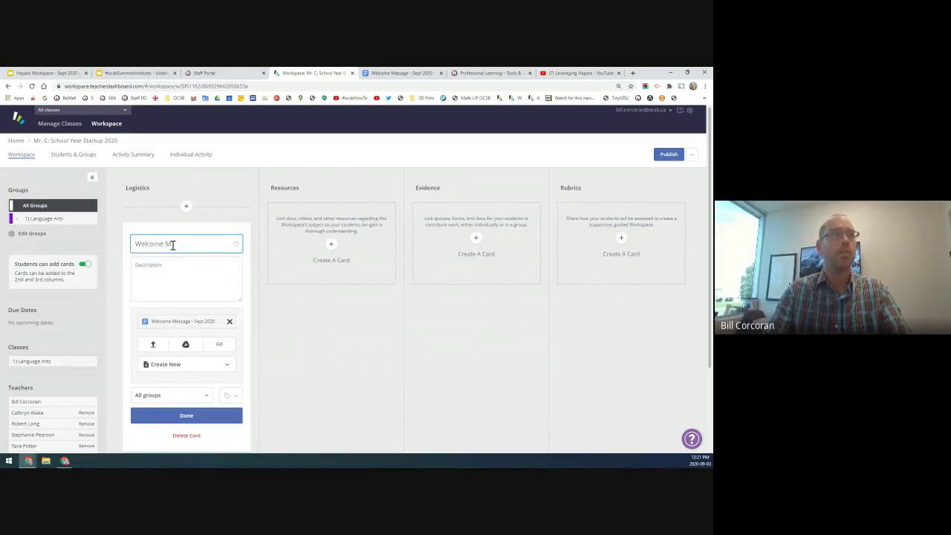
pyautogui.write('essage')
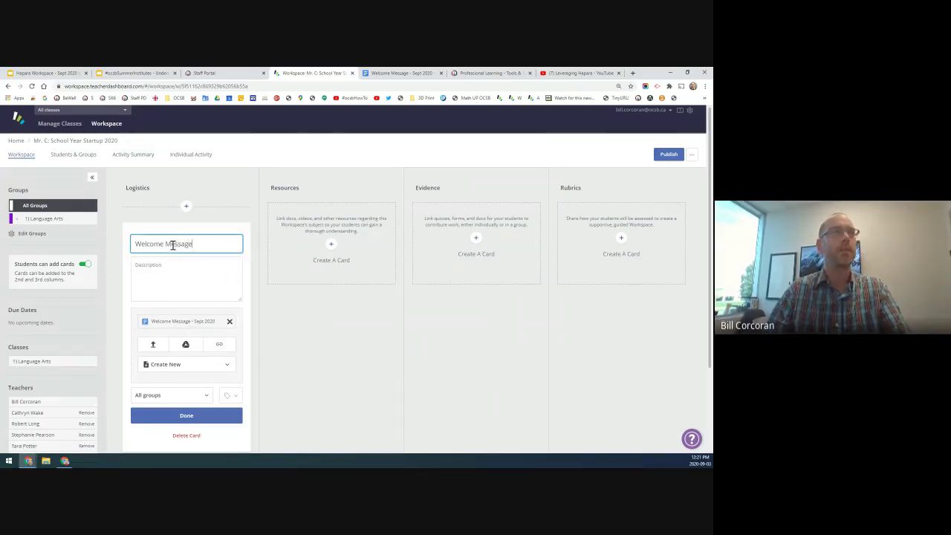
# Add the description "Please click on the link/doc below to see my welcome message." to the Welcome Message card and save the card.
pyautogui.click(170, 277)
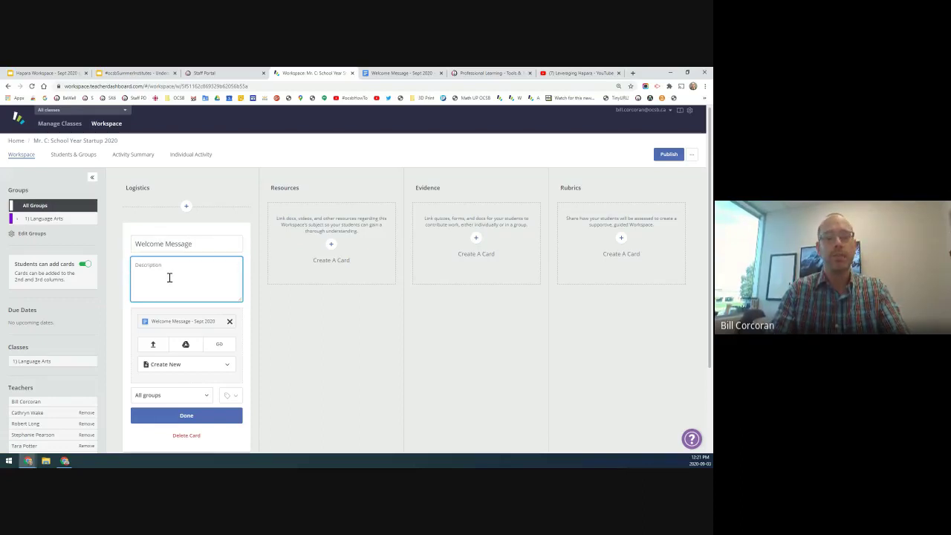
pyautogui.write('Please')
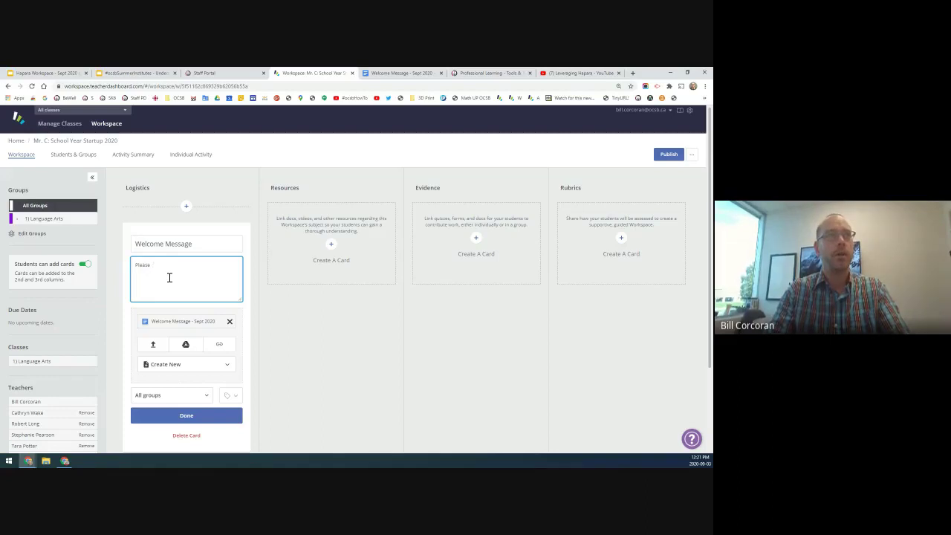
pyautogui.write(' rlick on the link')
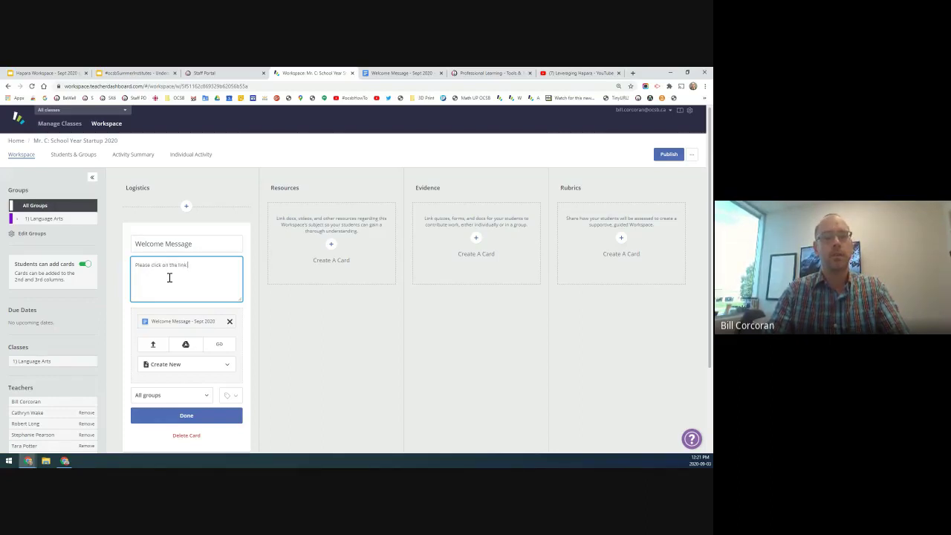
pyautogui.write('/doc')
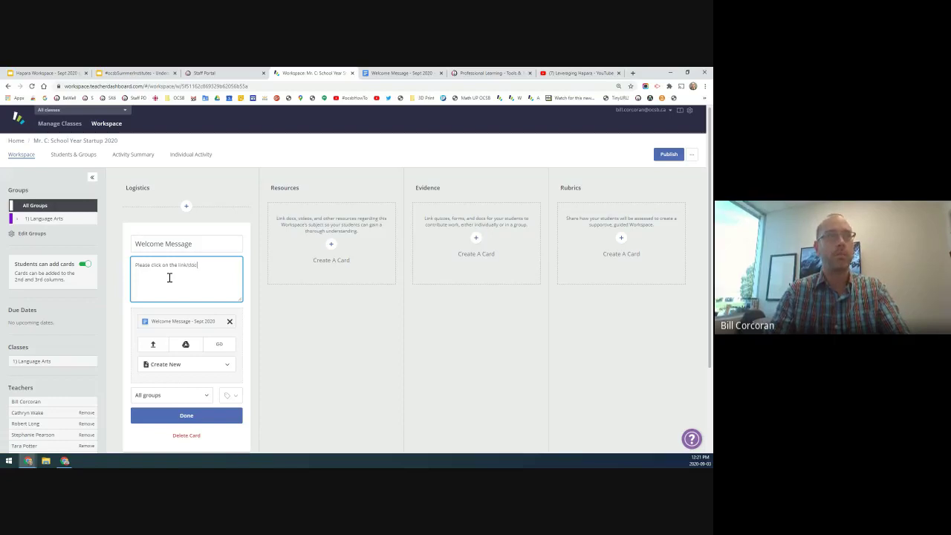
pyautogui.write(' below to s')
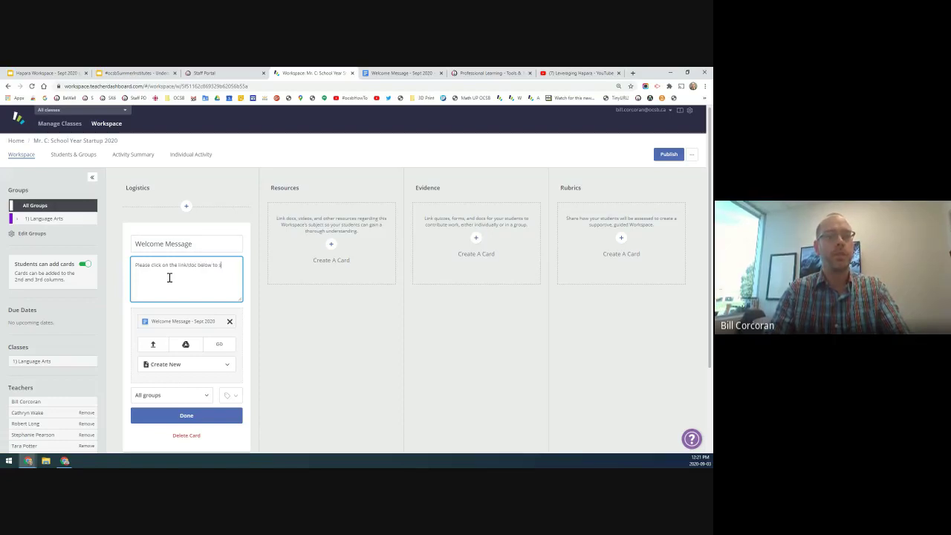
pyautogui.write('ee my welcome mess')
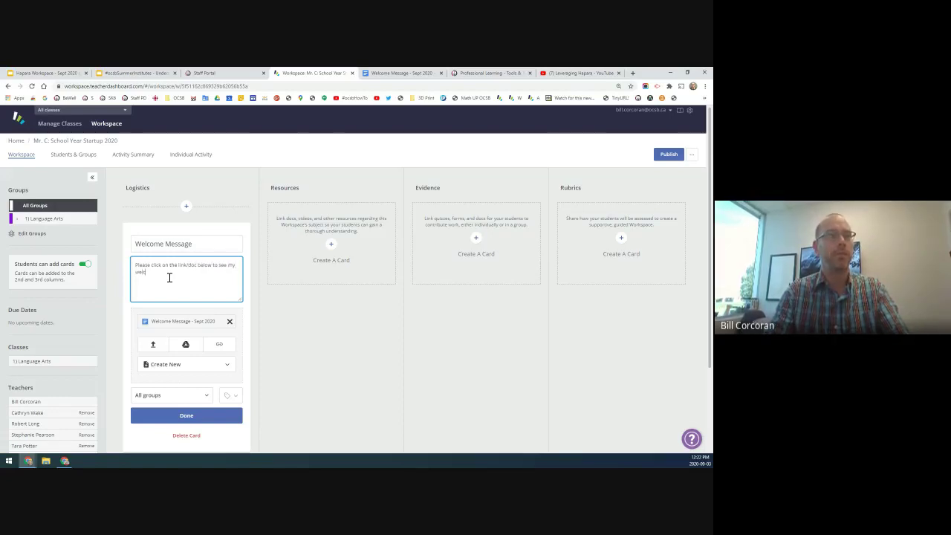
pyautogui.write('age.')
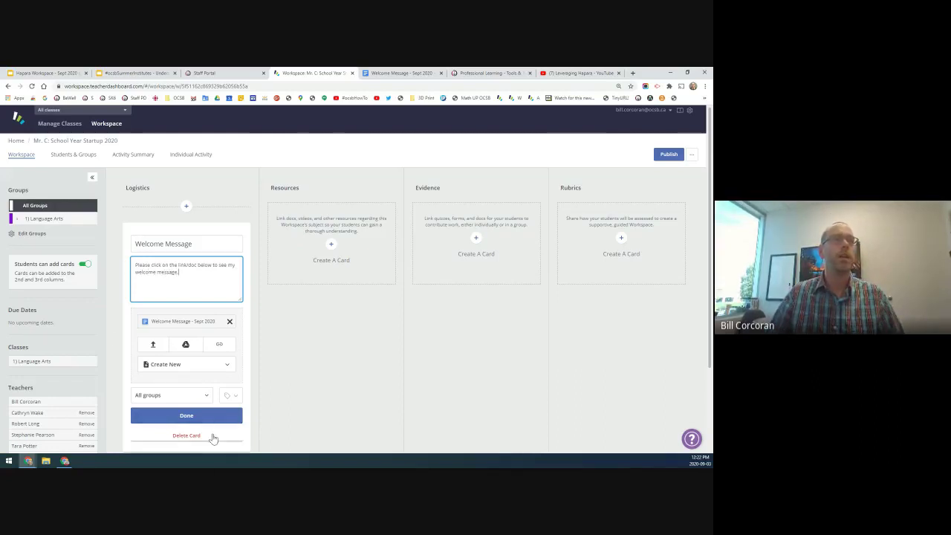
pyautogui.click(192, 416)
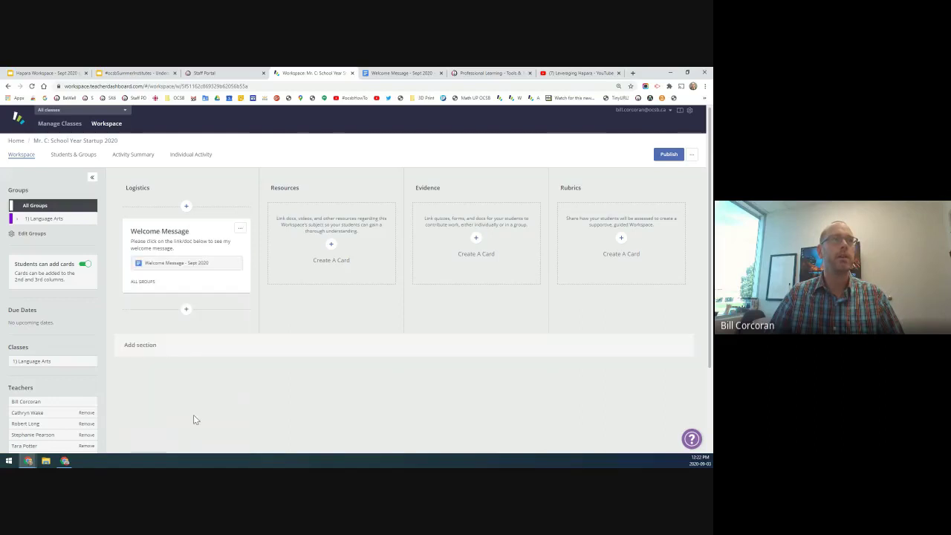
# Color the Welcome Message card light mint green.
pyautogui.click(241, 231)
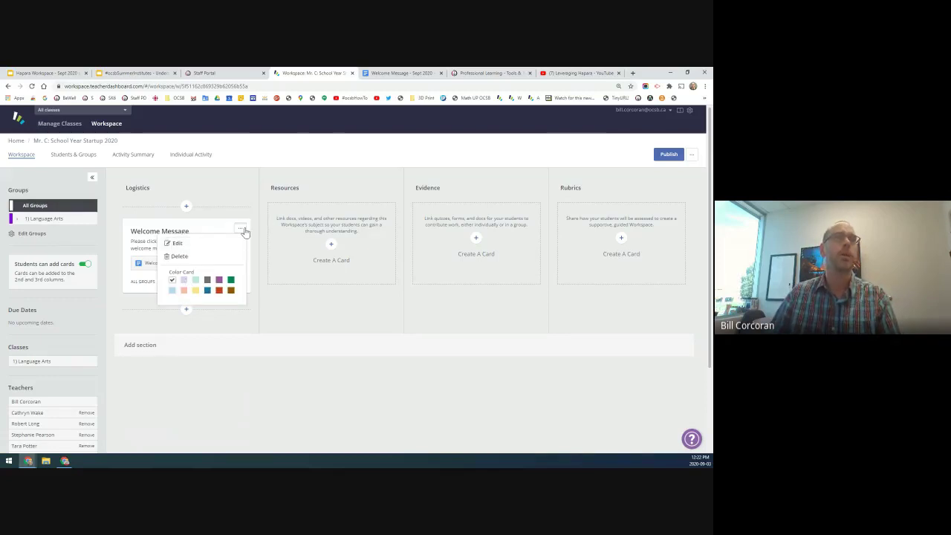
pyautogui.click(196, 281)
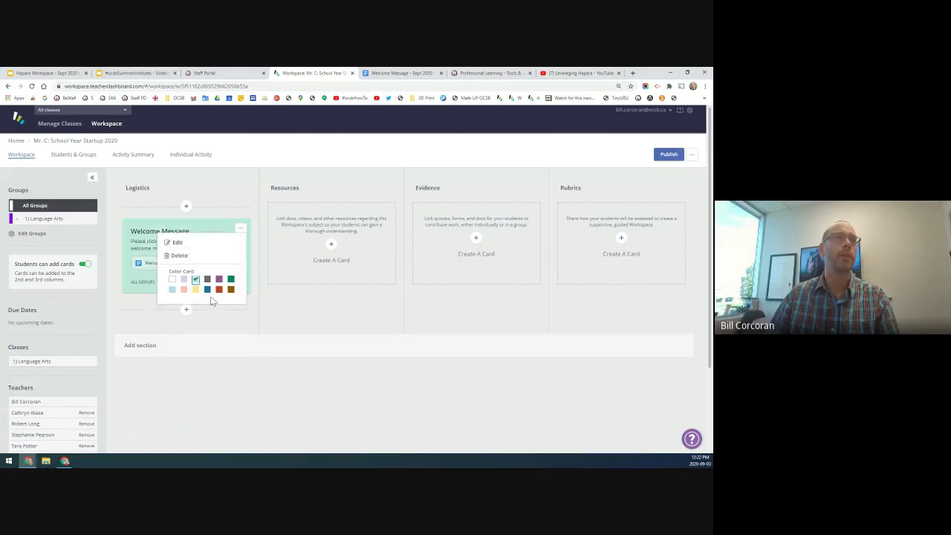
pyautogui.click(444, 387)
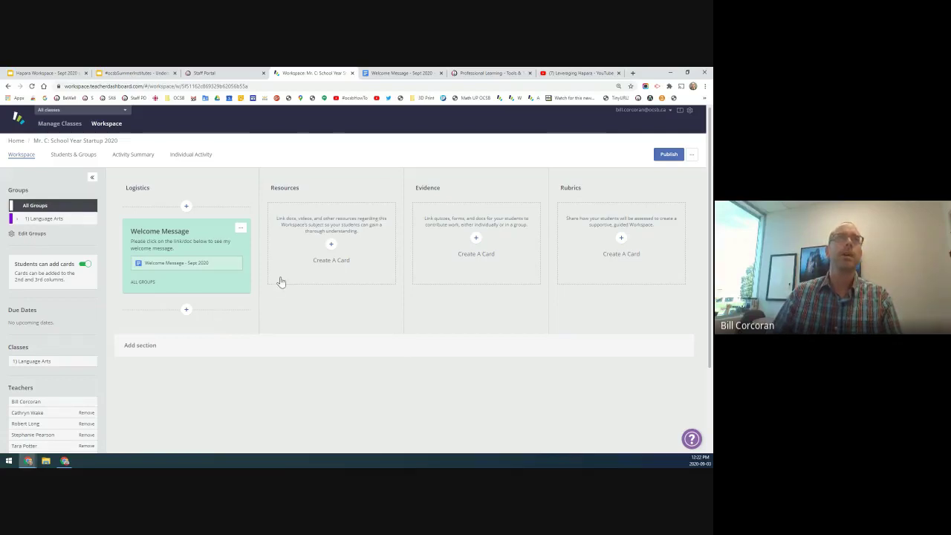
# Extend the second column's heading to "Resources/Weekly Agenda".
pyautogui.click(385, 192)
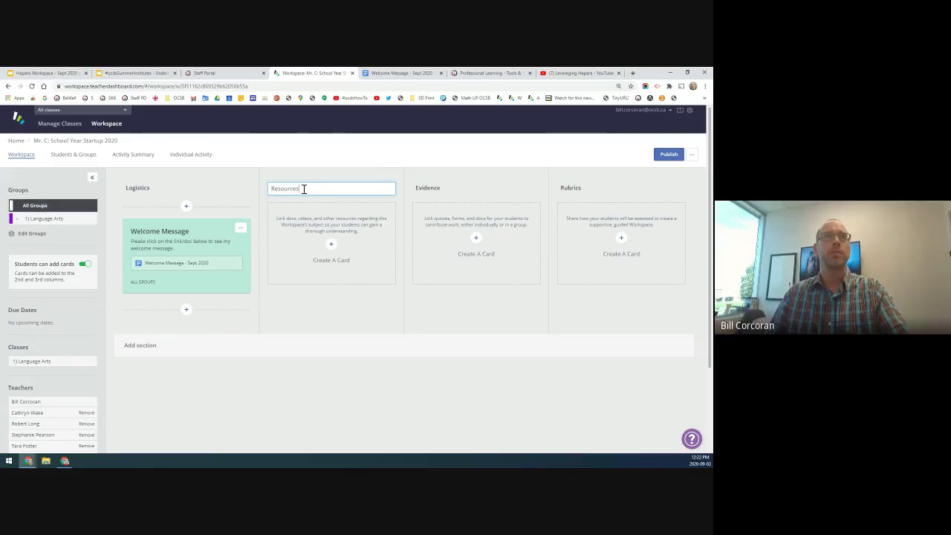
pyautogui.write('/')
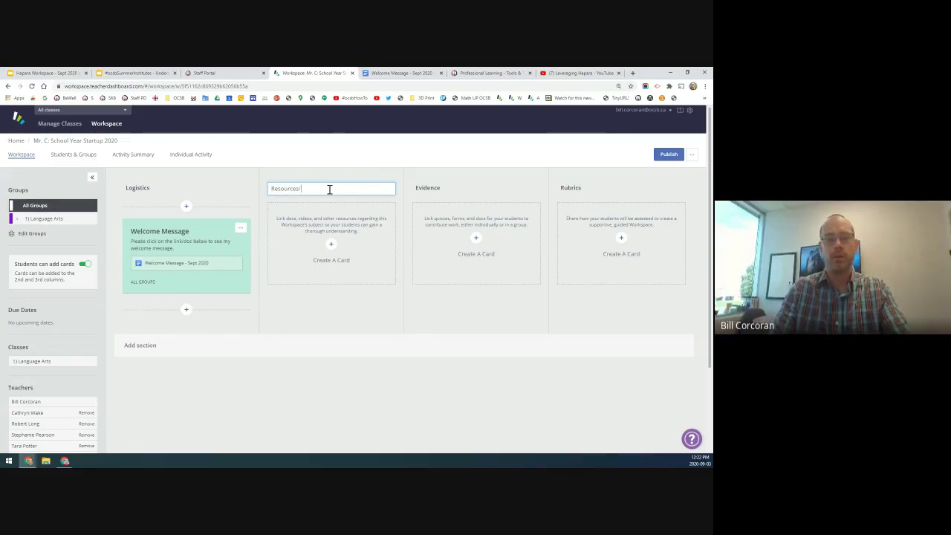
pyautogui.write('Weekly Ag')
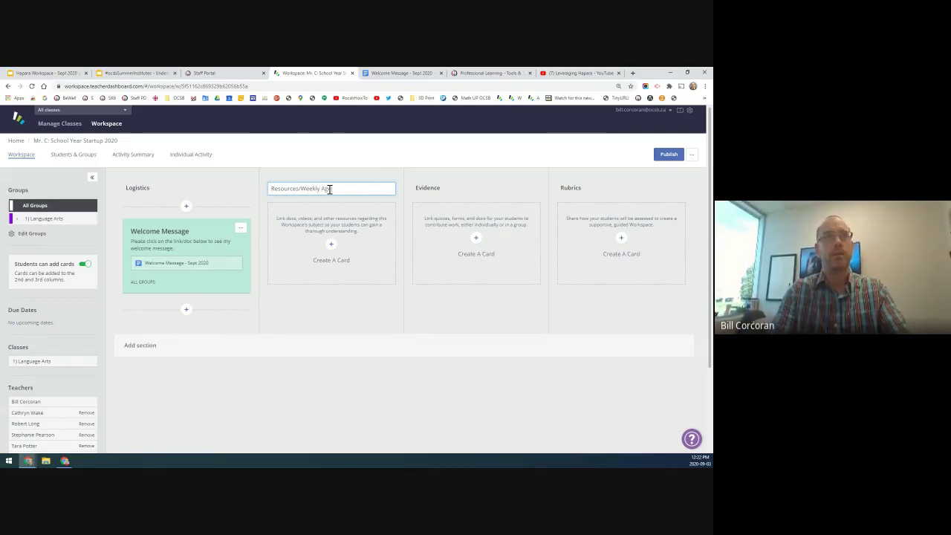
pyautogui.write('enda')
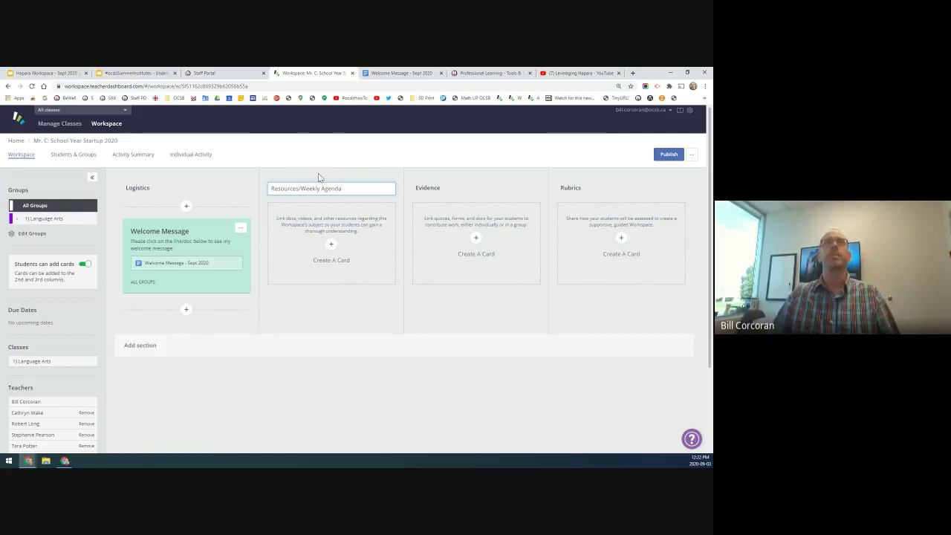
pyautogui.click(319, 173)
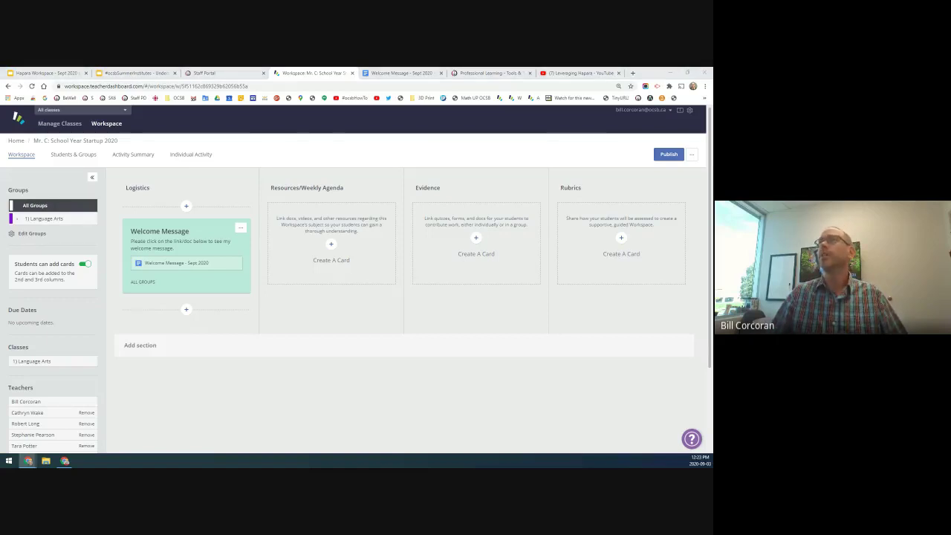
# Switch to the "Weekly Agenda" presentation in Google Slides and view its title slide.
pyautogui.click(373, 74)
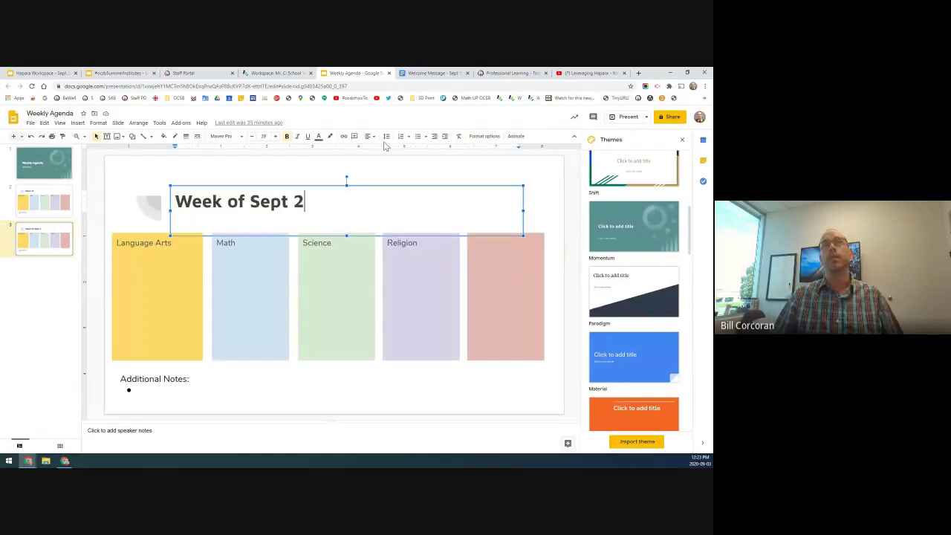
pyautogui.click(54, 174)
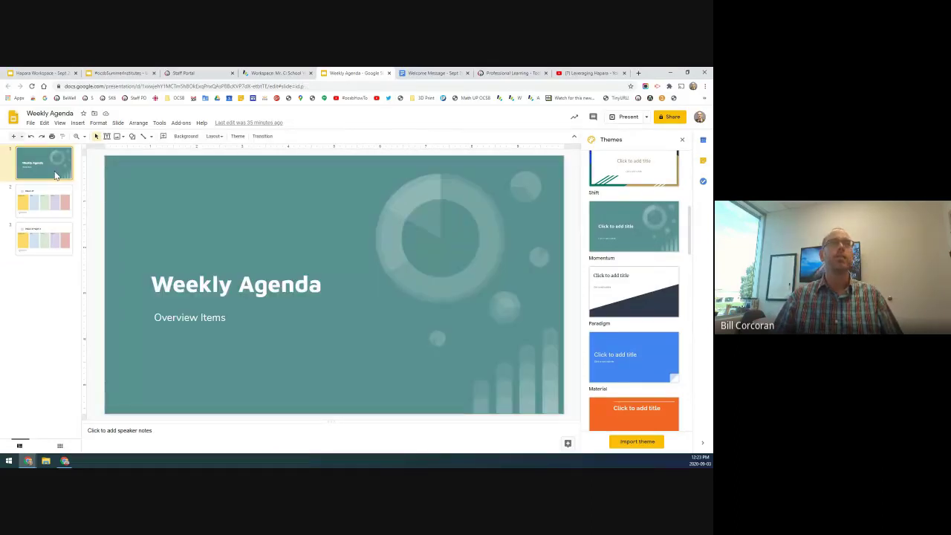
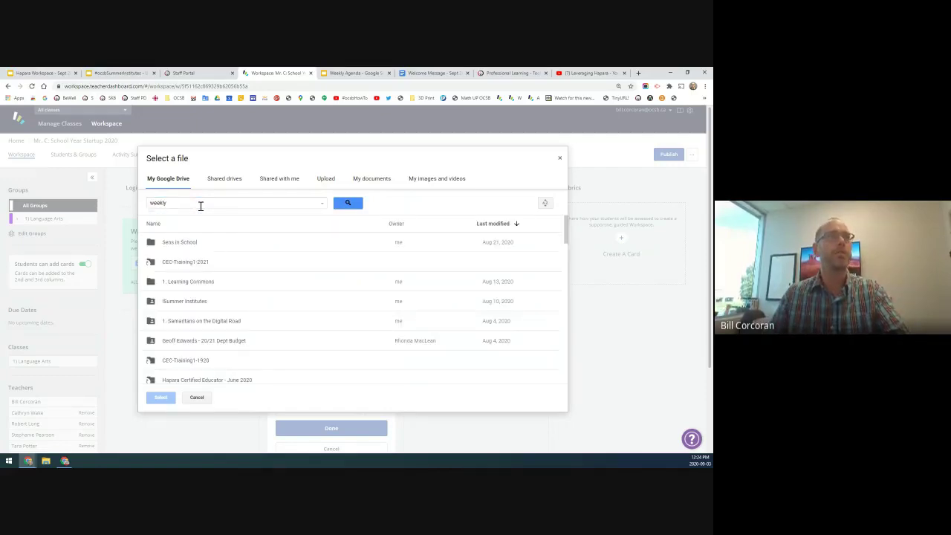
# Attach the "Weekly Agenda" presentation from Google Drive to the Weekly Agenda card, finding it by searching for "weekly agenda", and save the card.
pyautogui.write('agen')
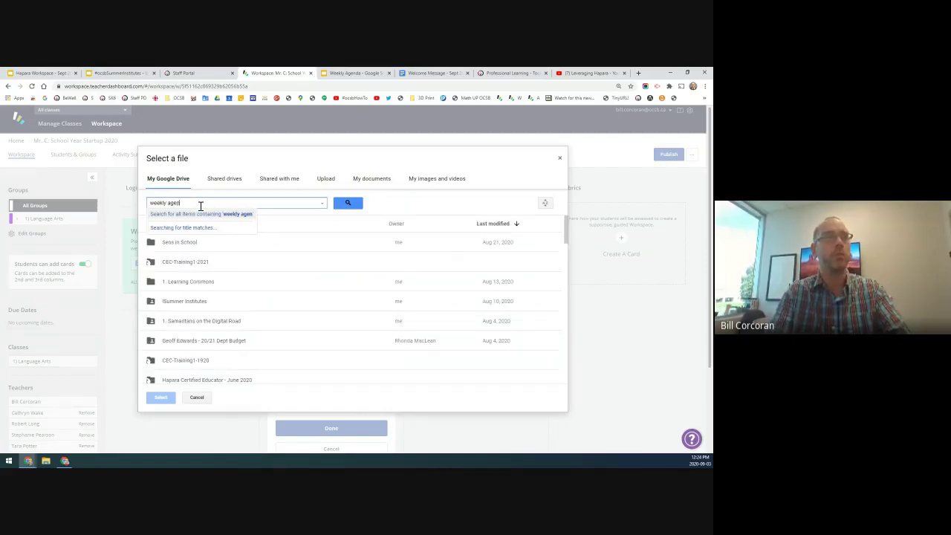
pyautogui.write('da')
pyautogui.press('Return')
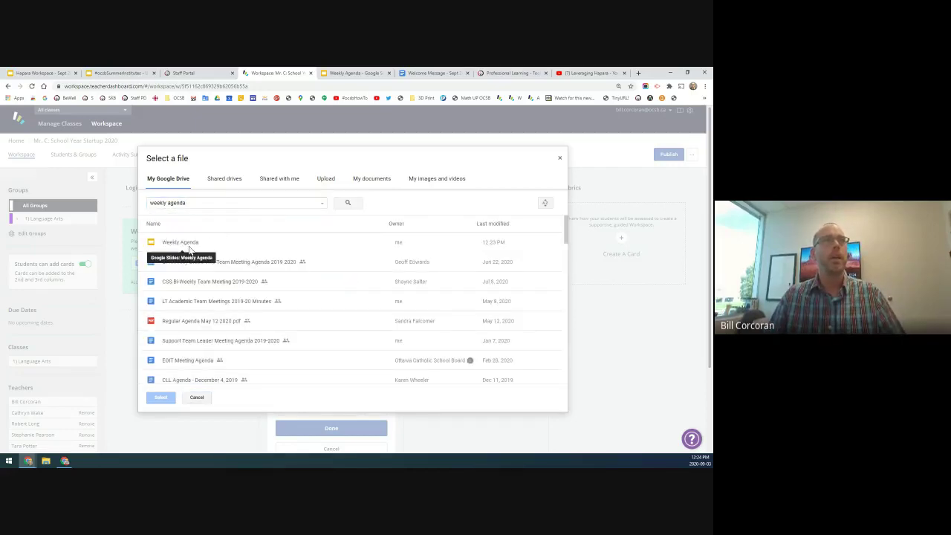
pyautogui.click(190, 249)
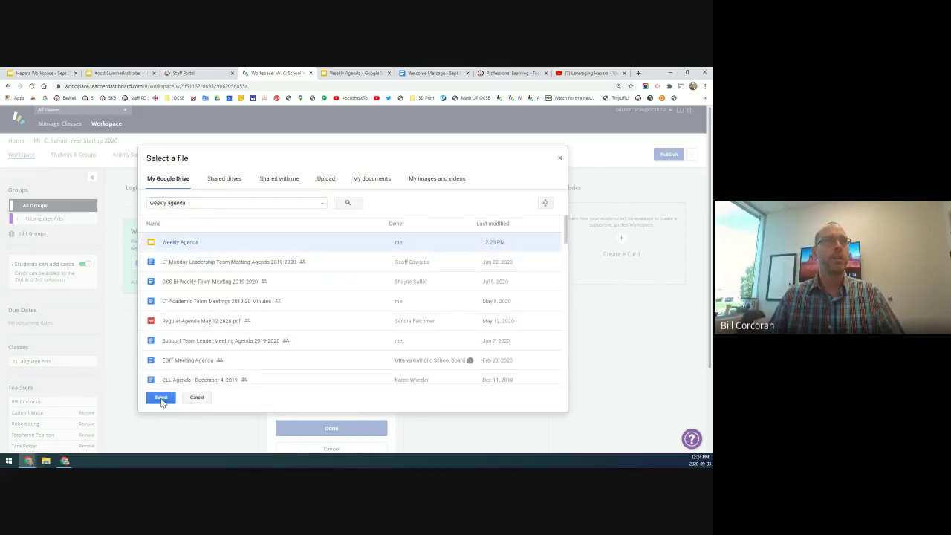
pyautogui.click(161, 399)
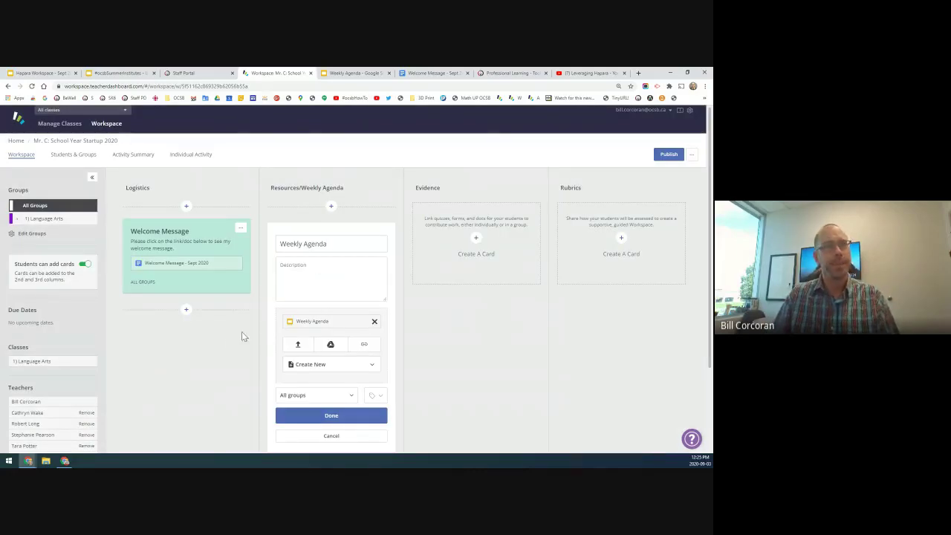
pyautogui.click(331, 417)
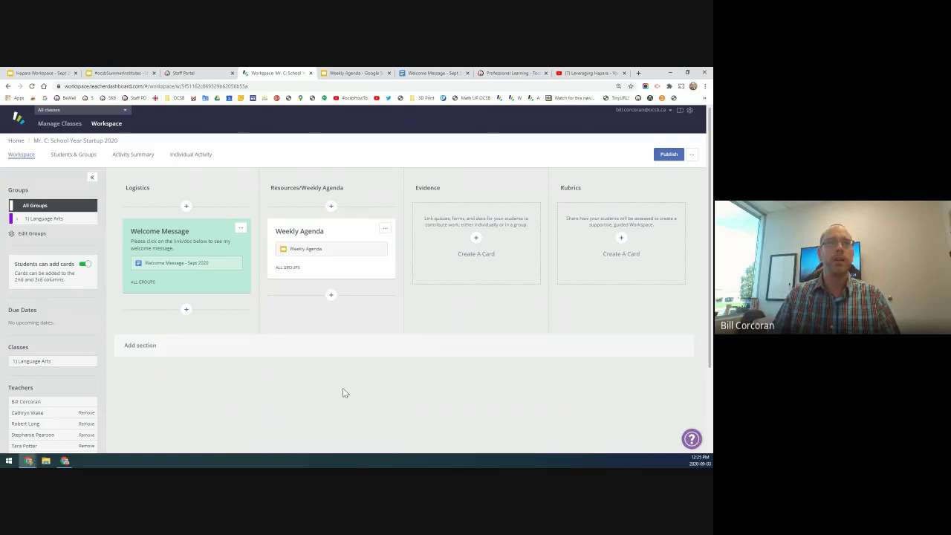
# Color the Weekly Agenda card the same light mint green as the Welcome Message card.
pyautogui.click(385, 228)
pyautogui.click(342, 281)
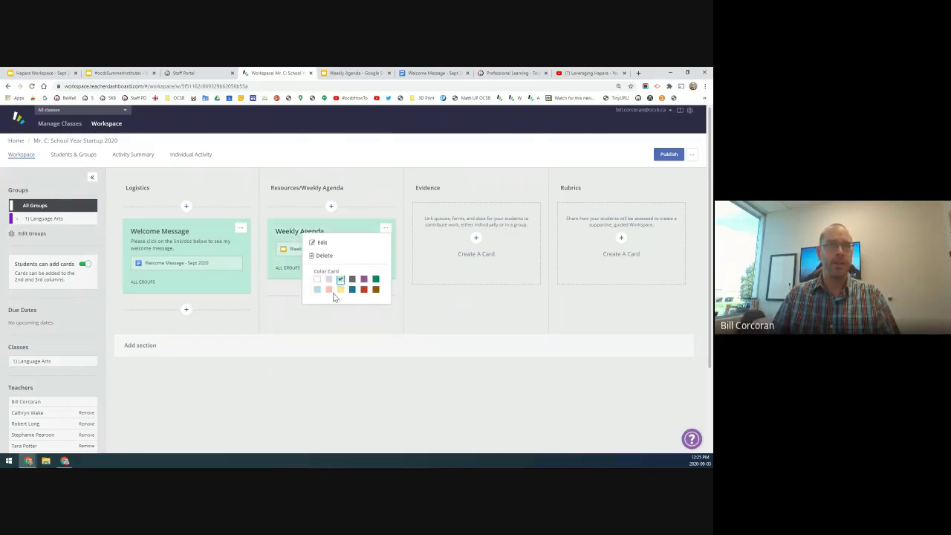
pyautogui.click(287, 316)
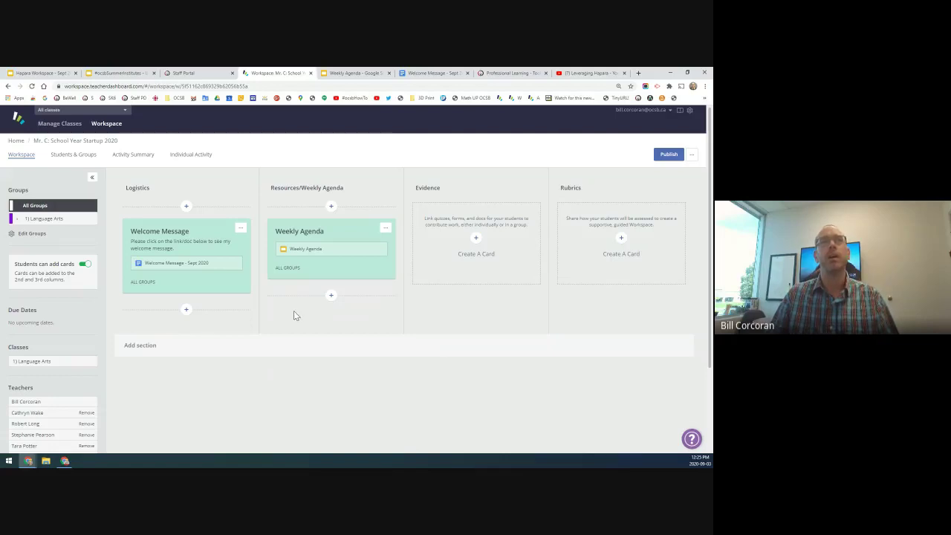
# Open the presentation linked on the Weekly Agenda card in Google Slides and view its "Week of Sept 8-11th" slide.
pyautogui.moveTo(304, 253)
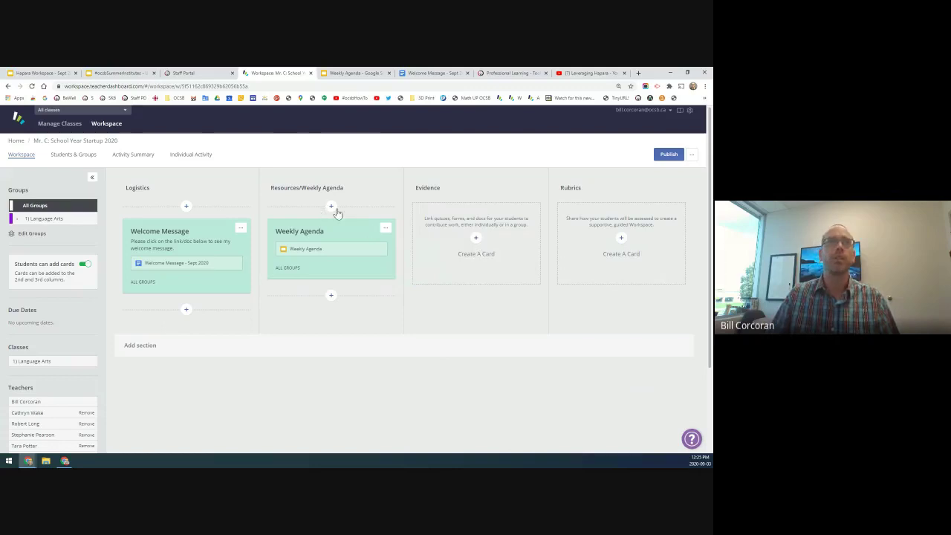
pyautogui.click(306, 253)
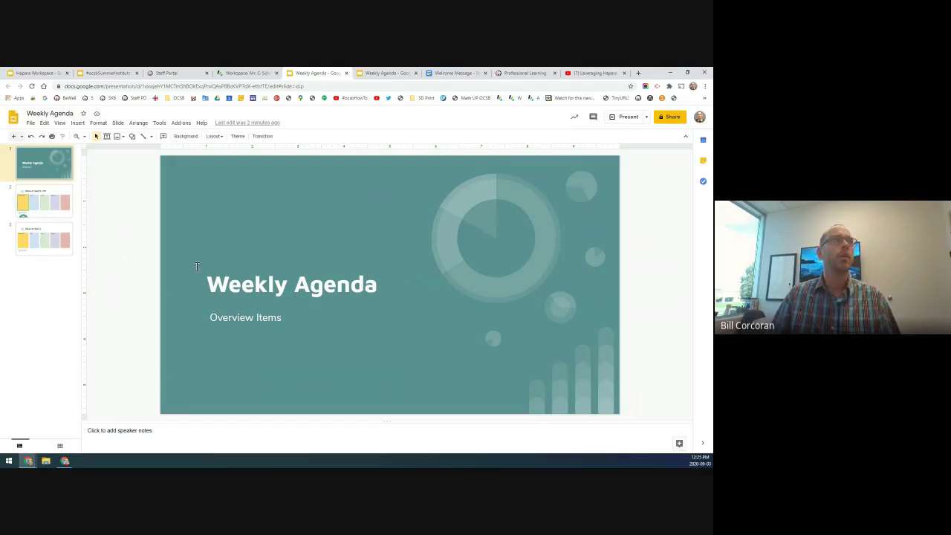
pyautogui.click(63, 203)
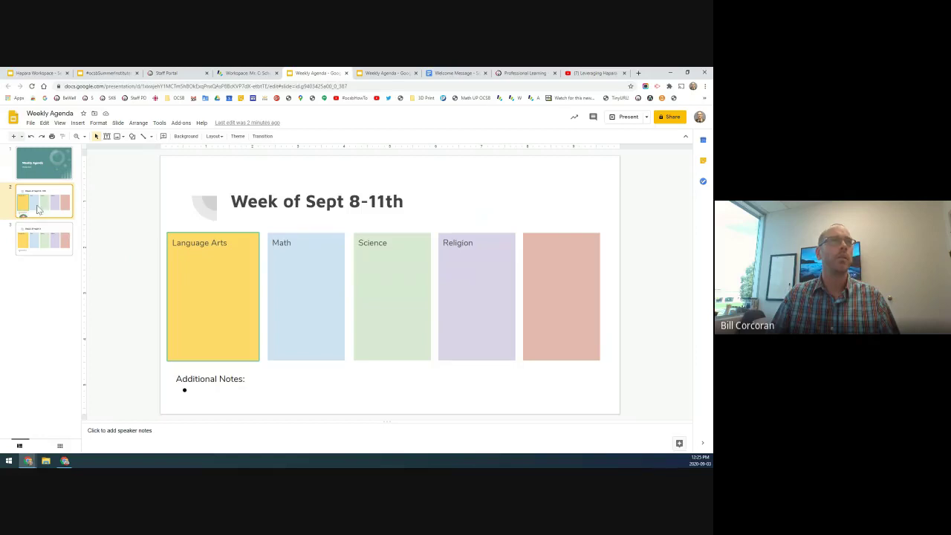
pyautogui.moveTo(26, 216)
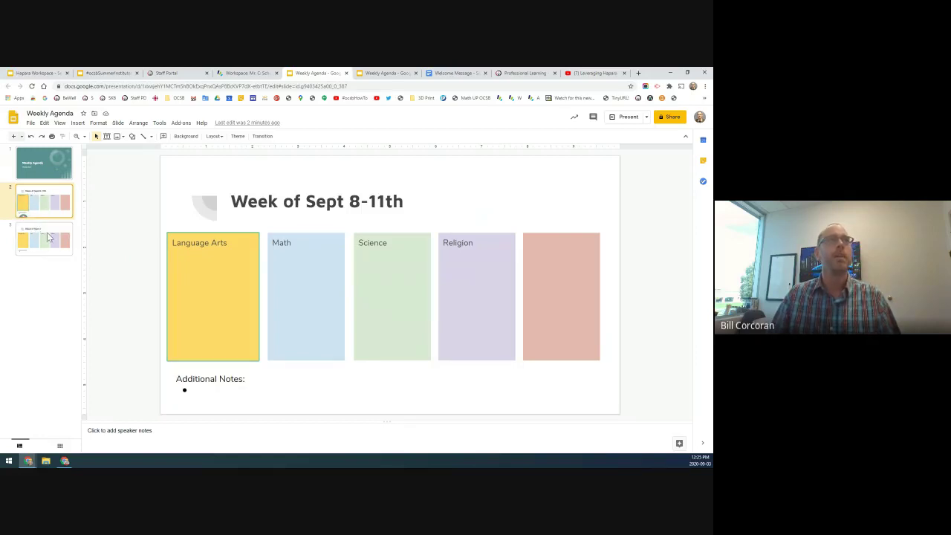
# Remove the day number from the third slide's title so it reads "Week of Sept".
pyautogui.click(48, 236)
pyautogui.click(358, 202)
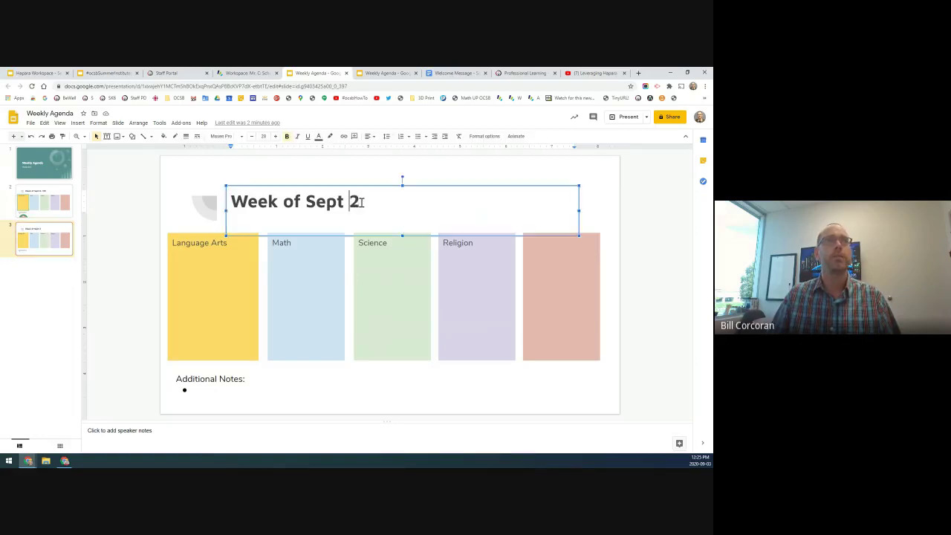
pyautogui.doubleClick(360, 202)
pyautogui.press('BackSpace')
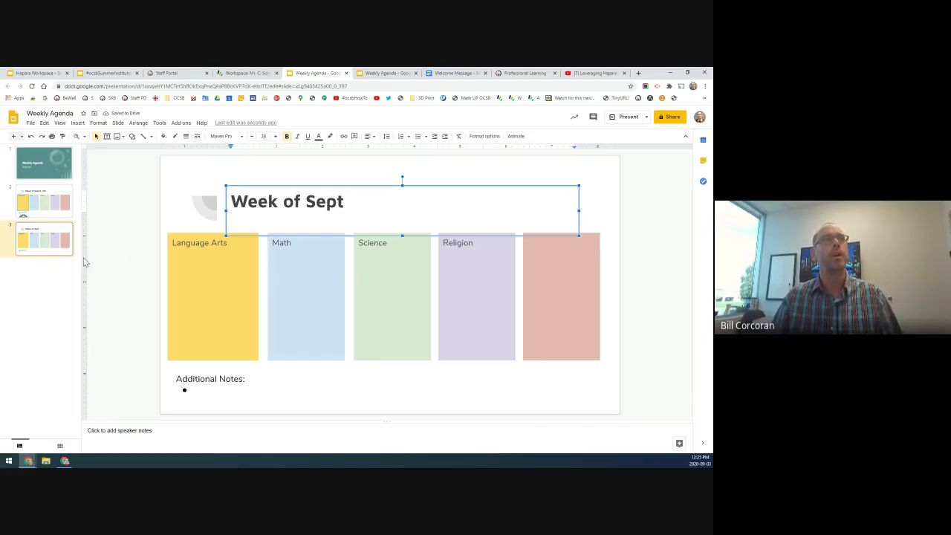
# Duplicate the third slide as a template for another week.
pyautogui.rightClick(49, 251)
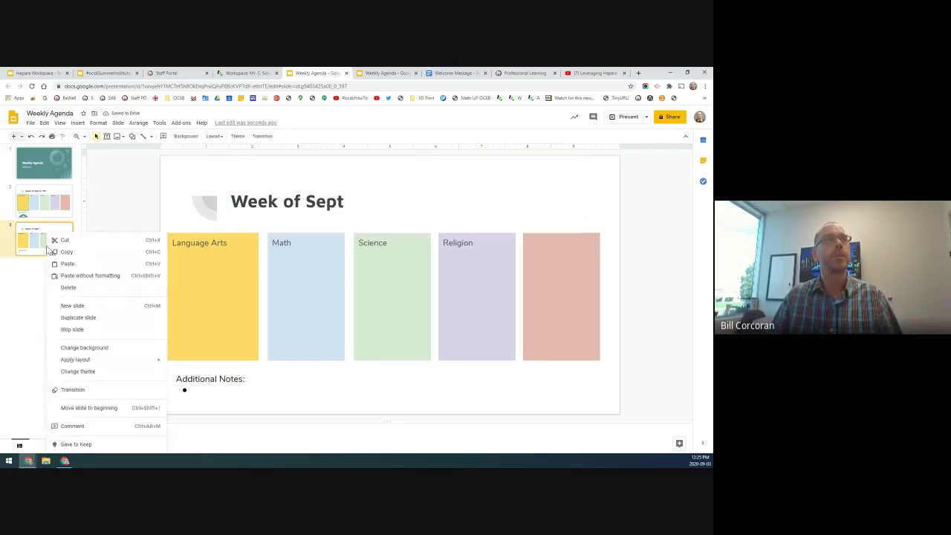
pyautogui.click(82, 318)
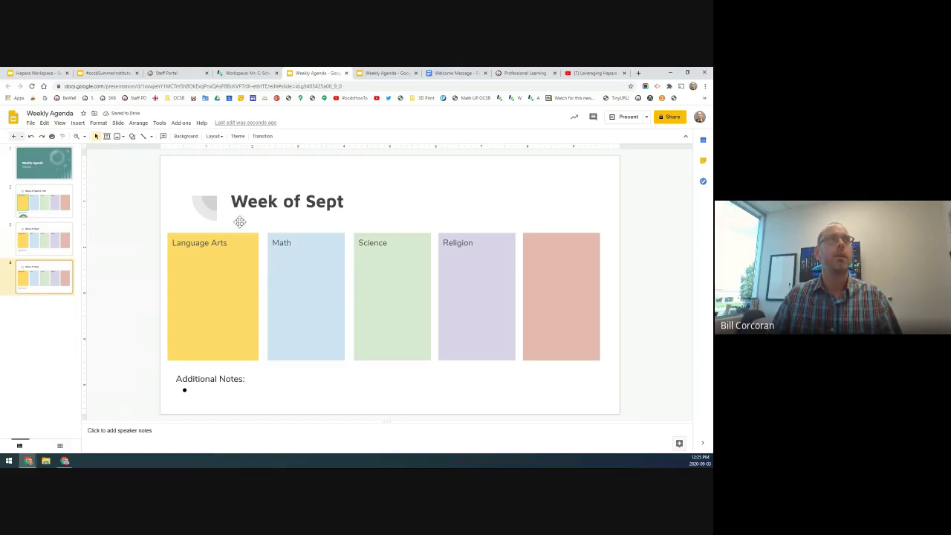
pyautogui.click(42, 329)
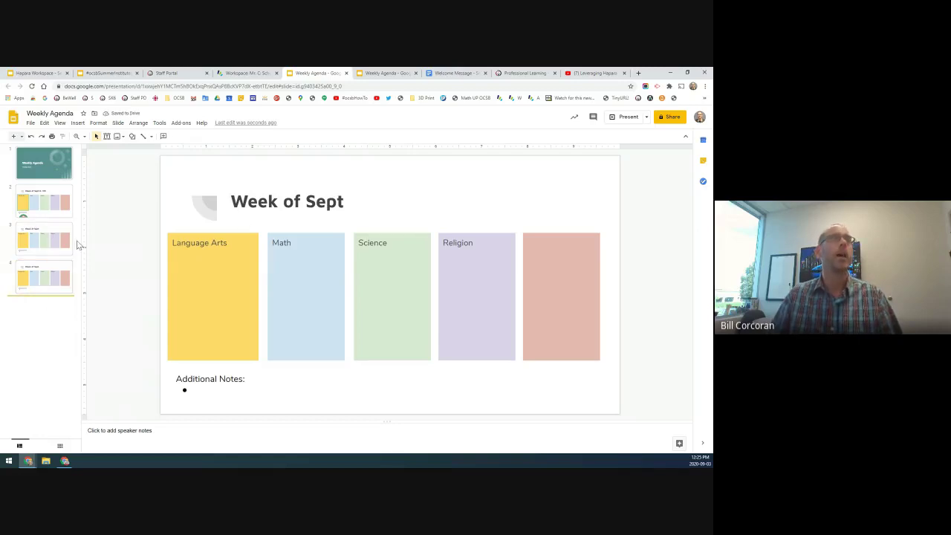
# Close the agenda presentation and review the workspace's Students & Groups page, including the class list under 1) Language Arts.
pyautogui.click(346, 74)
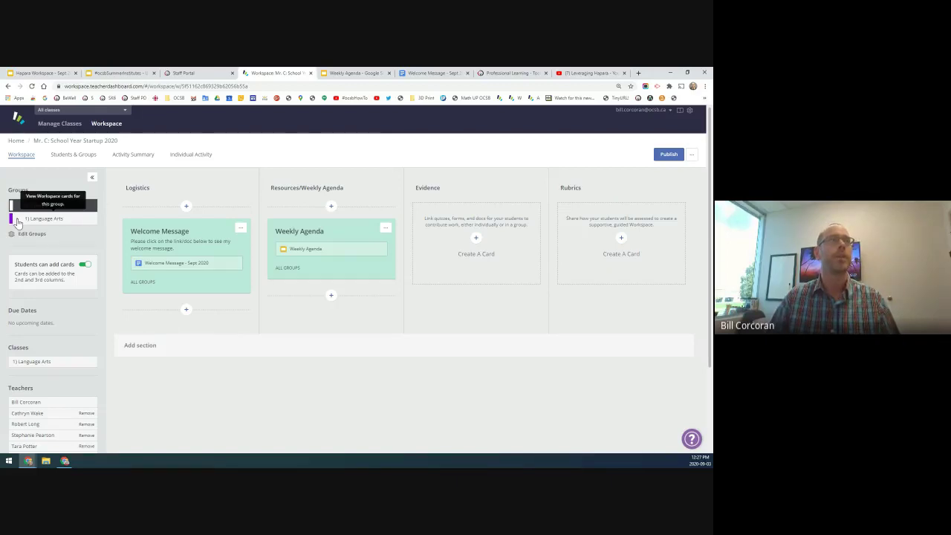
pyautogui.click(19, 222)
pyautogui.click(20, 221)
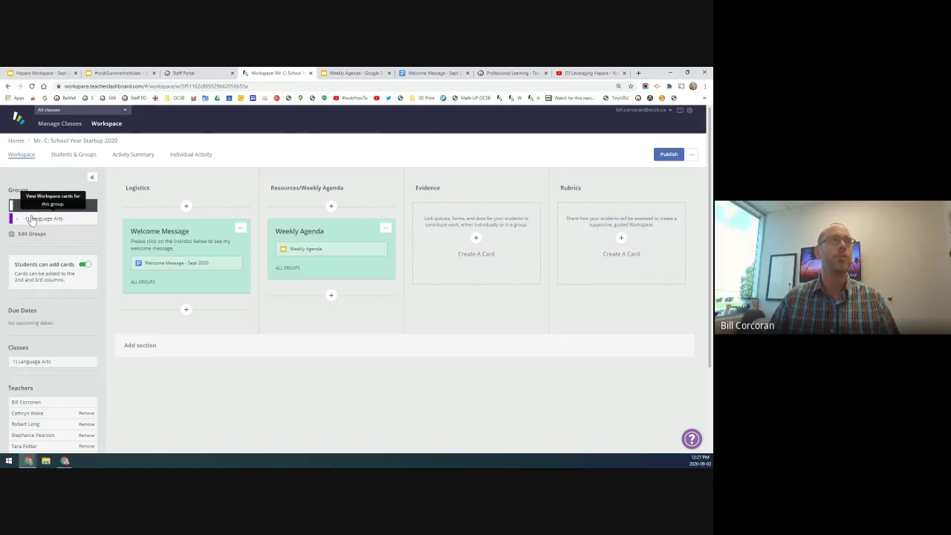
pyautogui.click(65, 156)
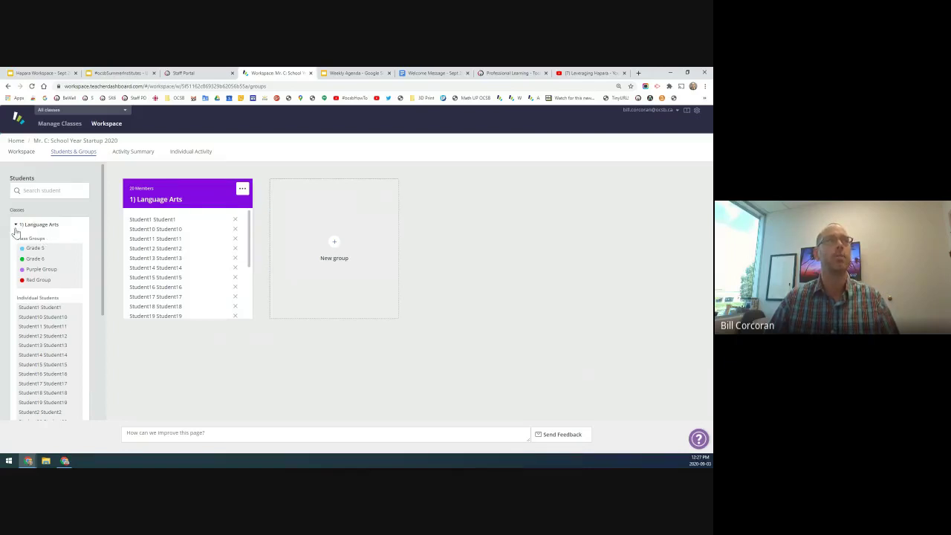
pyautogui.click(15, 225)
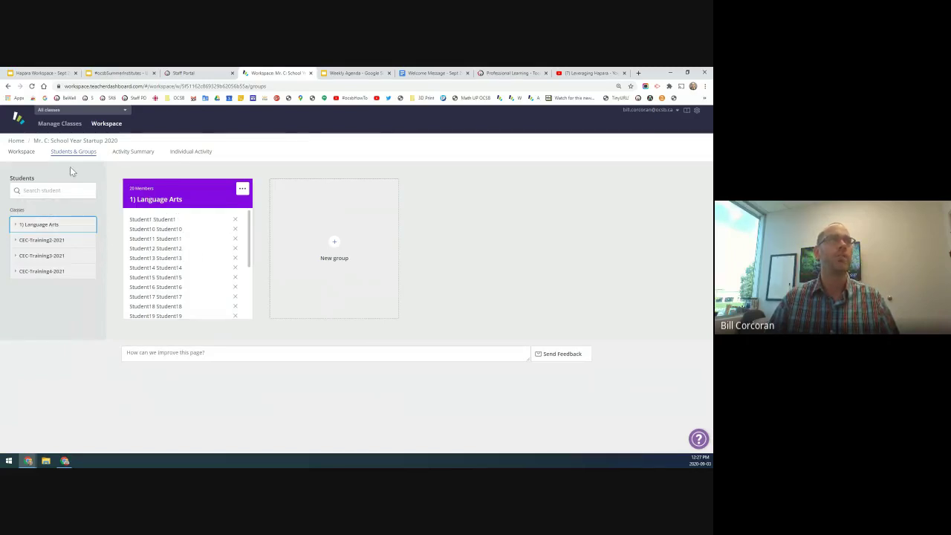
pyautogui.click(22, 153)
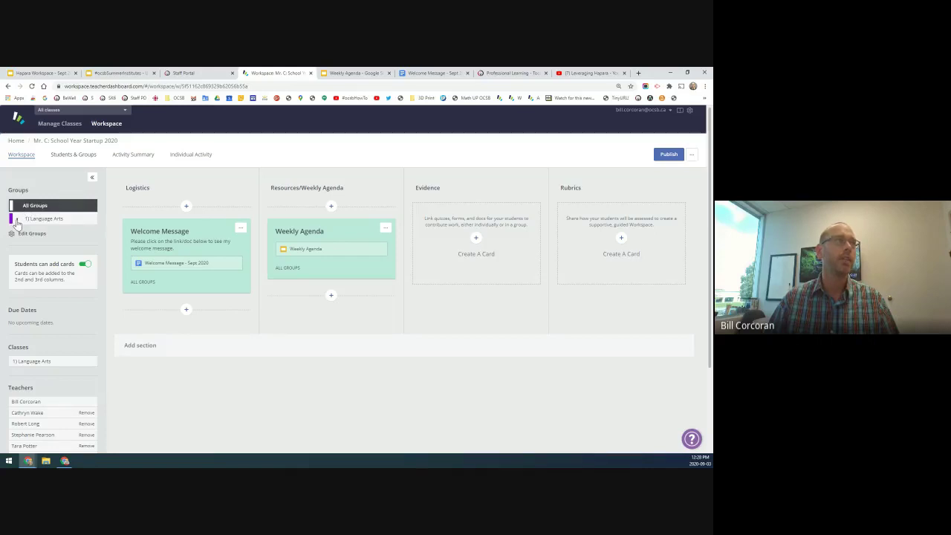
# Preview the workspace as student 17 from the Language Arts group, close the preview, and filter the cards by 1) Language Arts.
pyautogui.click(16, 220)
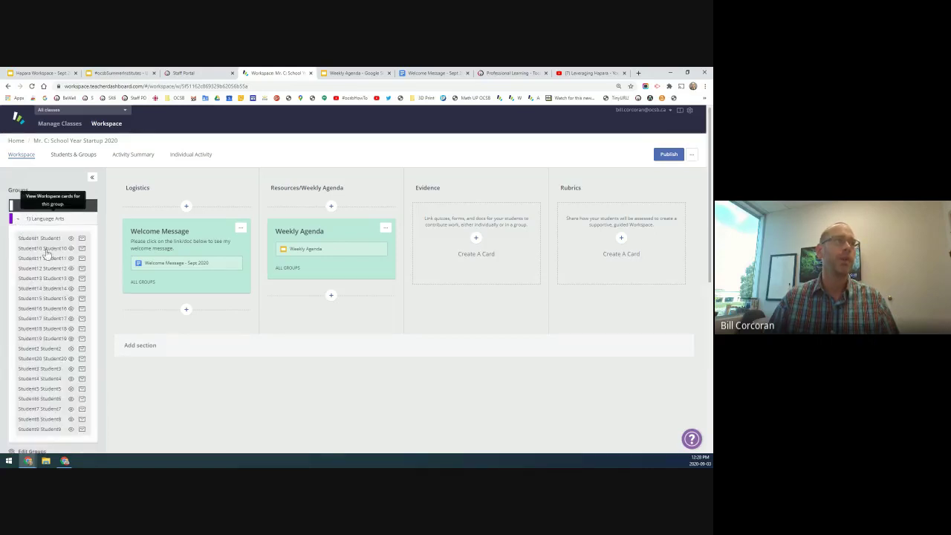
pyautogui.scroll(-1, 47, 267)
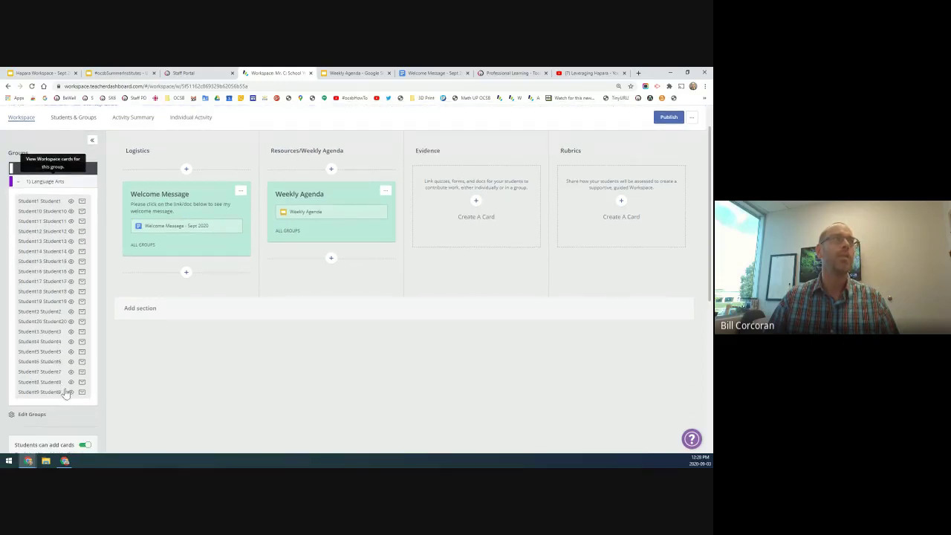
pyautogui.click(71, 282)
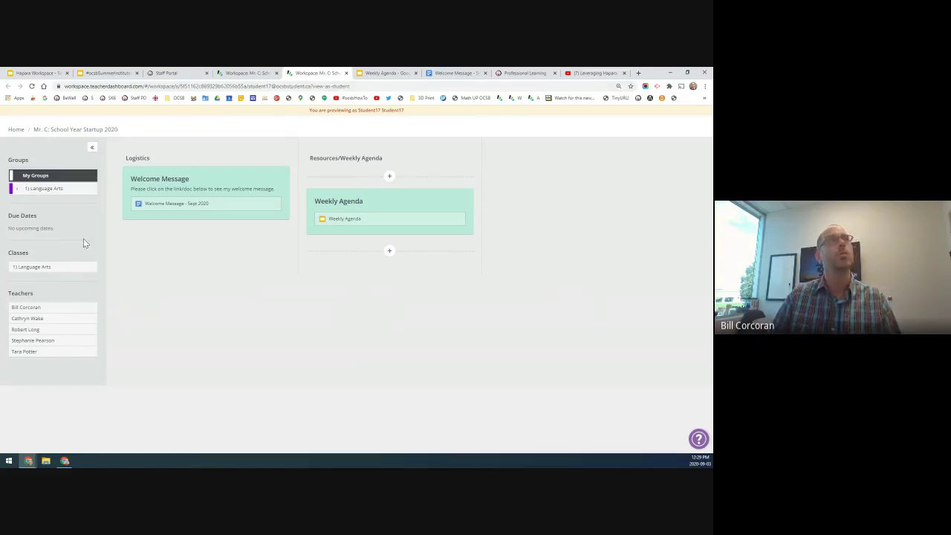
pyautogui.click(346, 74)
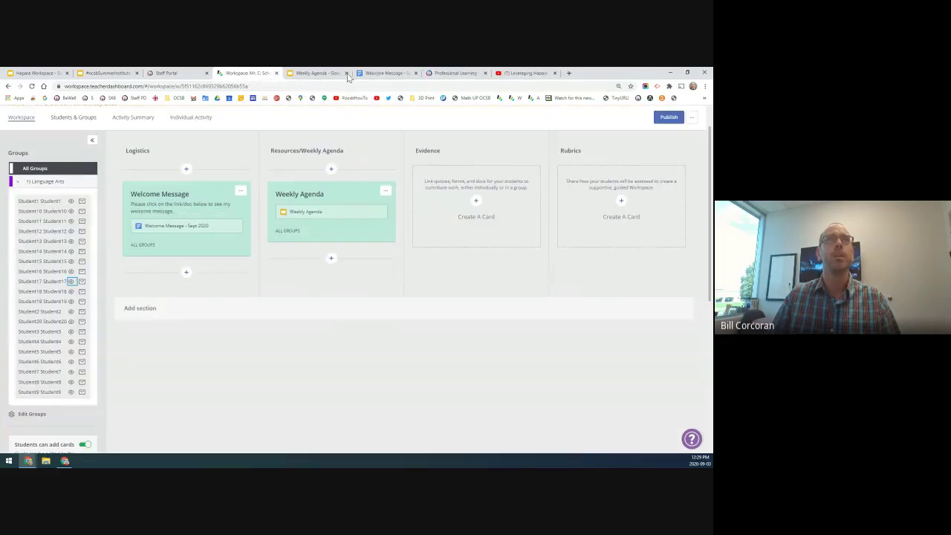
pyautogui.click(37, 182)
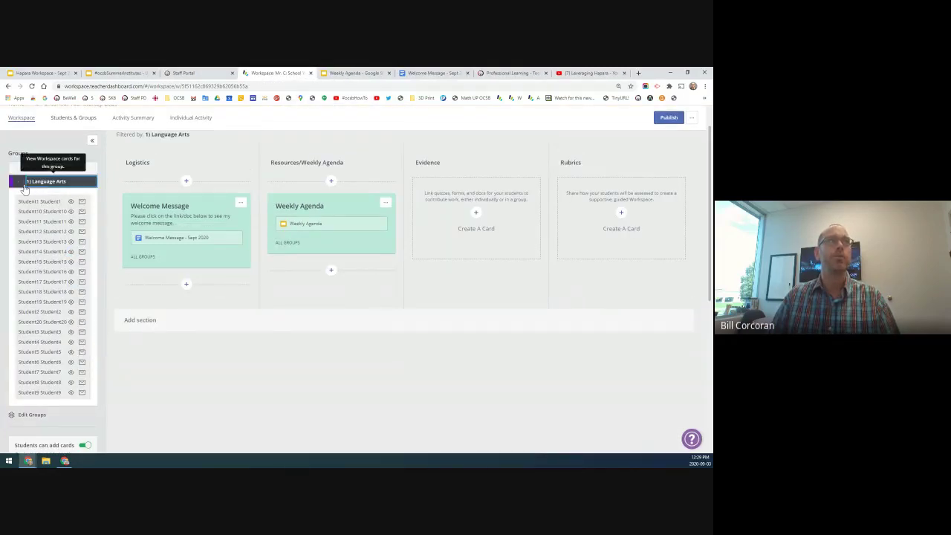
pyautogui.click(19, 185)
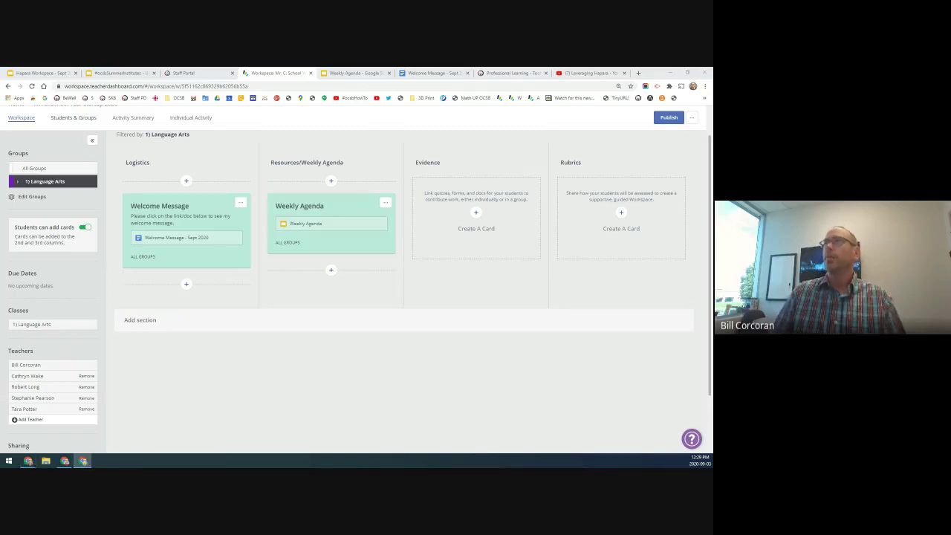
# Switch to the student's Chrome window and sign in to the paused student profile by entering the account password.
pyautogui.moveTo(712, 102); pyautogui.dragTo(170, 68)
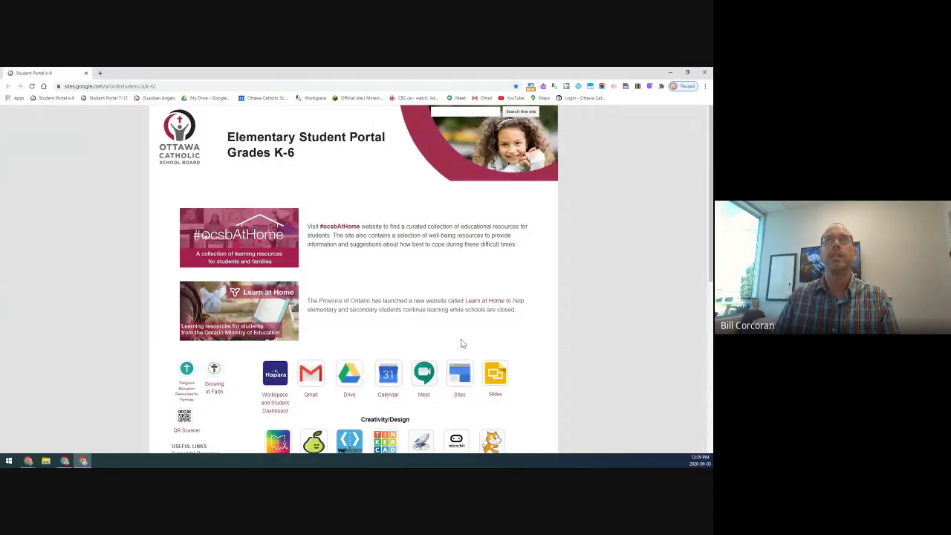
pyautogui.click(690, 88)
pyautogui.click(644, 199)
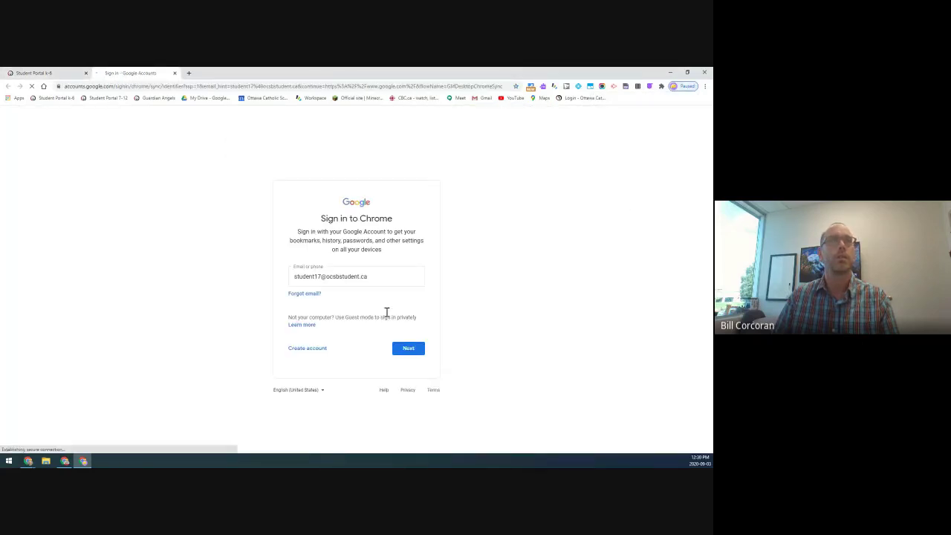
pyautogui.click(411, 348)
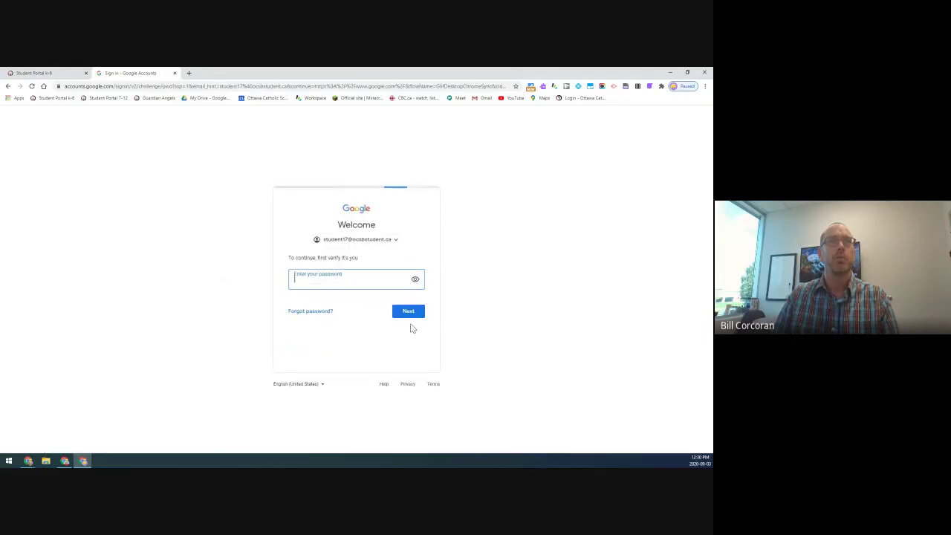
pyautogui.click(61, 74)
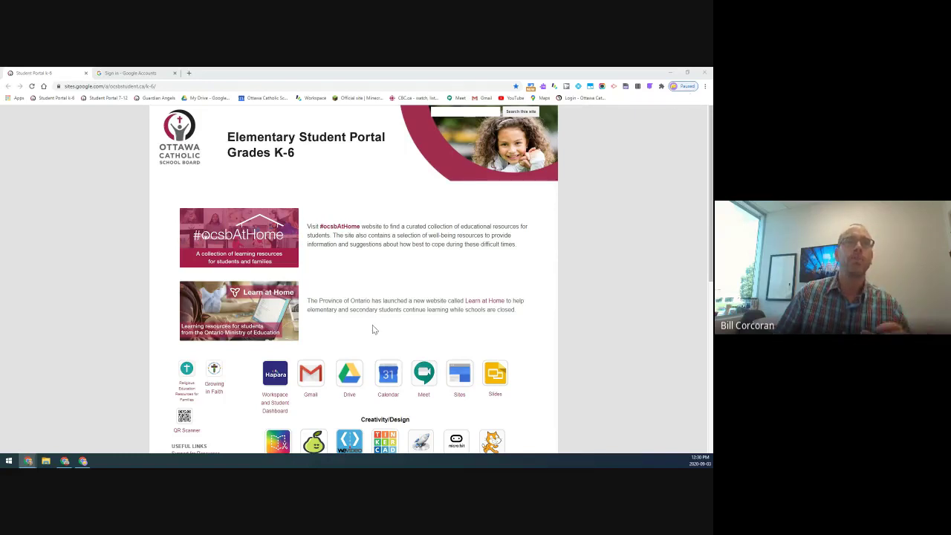
pyautogui.scroll(-1, 371, 325)
pyautogui.click(683, 86)
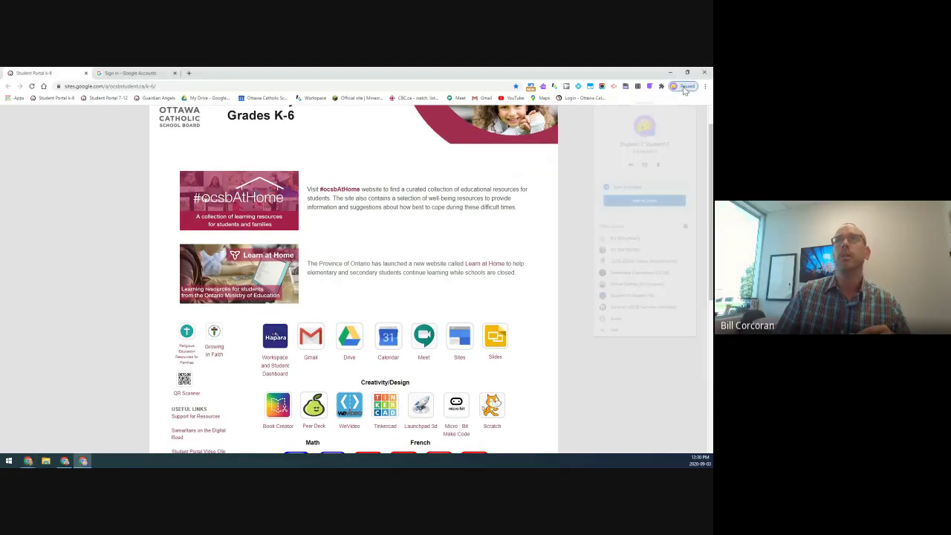
pyautogui.click(634, 200)
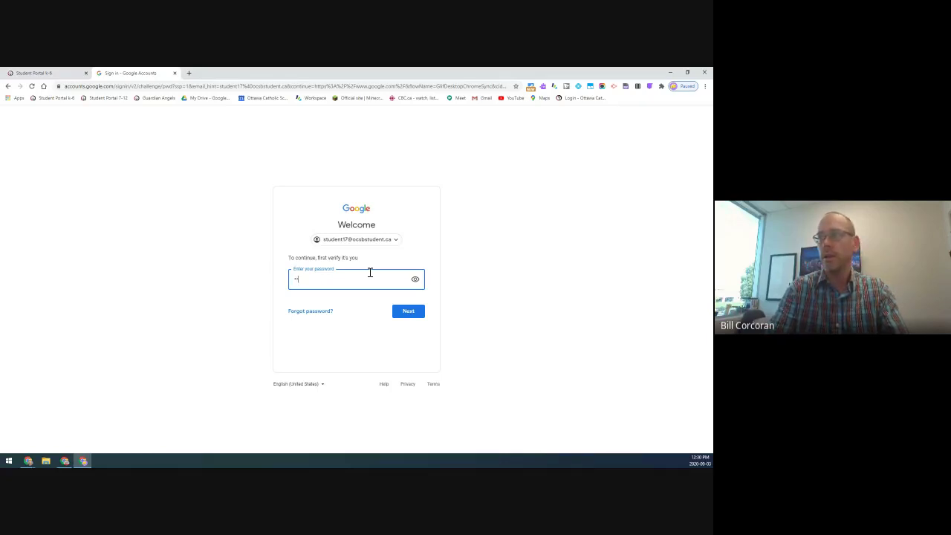
pyautogui.write('••••••••')
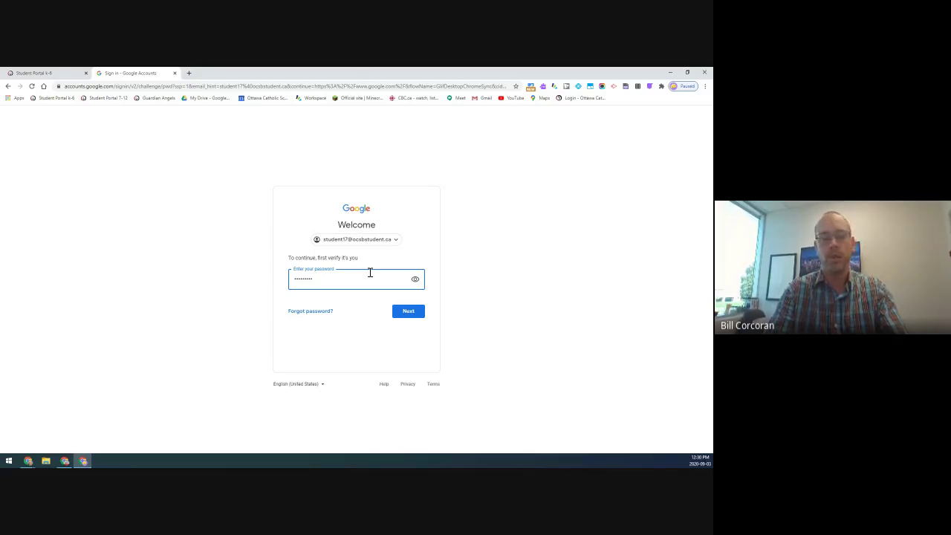
pyautogui.press('Return')
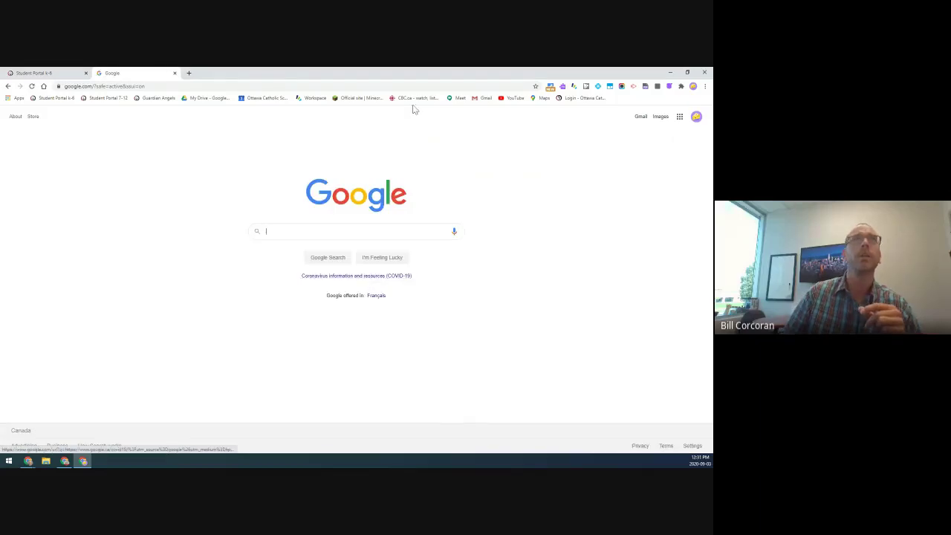
# Open the Workspace and Student Dashboard from the K-6 student portal and show only the workspaces of class CEC-Training1-2021.
pyautogui.click(35, 74)
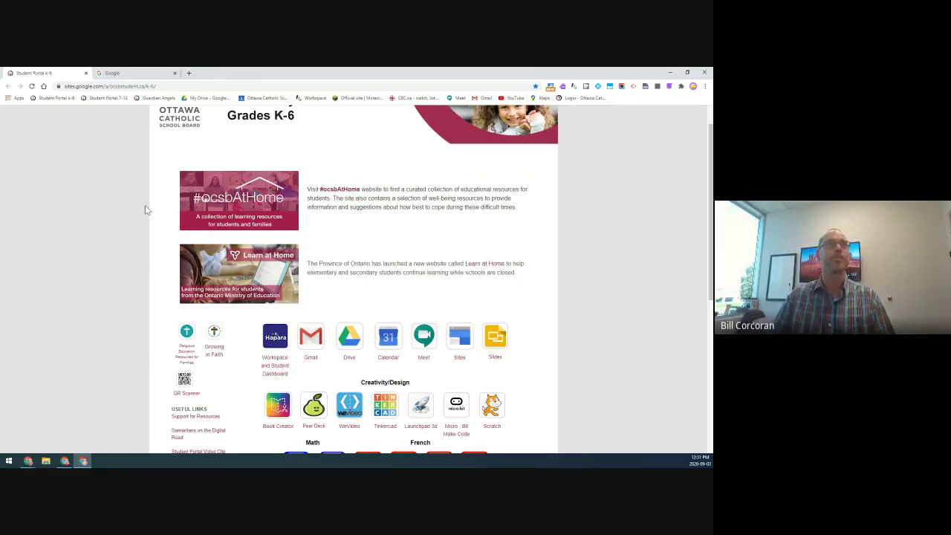
pyautogui.scroll(-1, 145, 206)
pyautogui.scroll(-1, 223, 260)
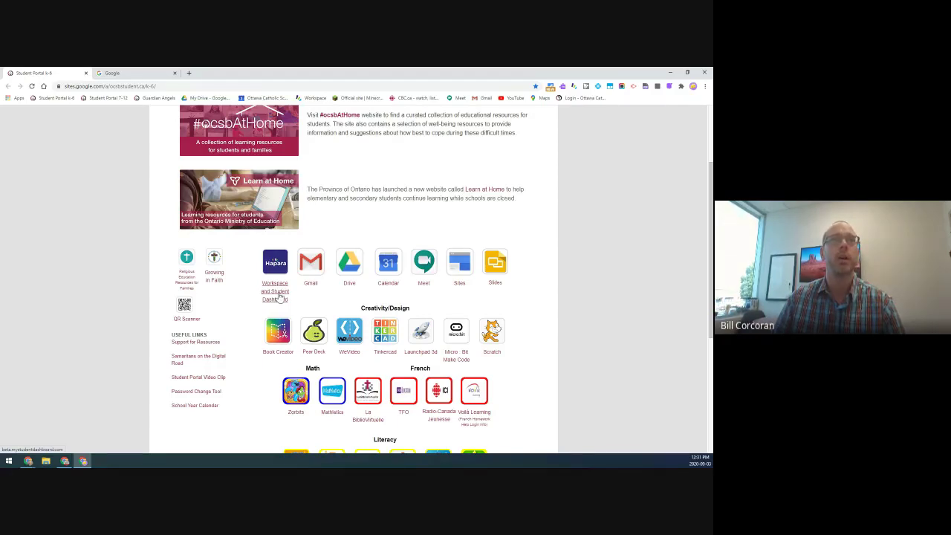
pyautogui.click(279, 295)
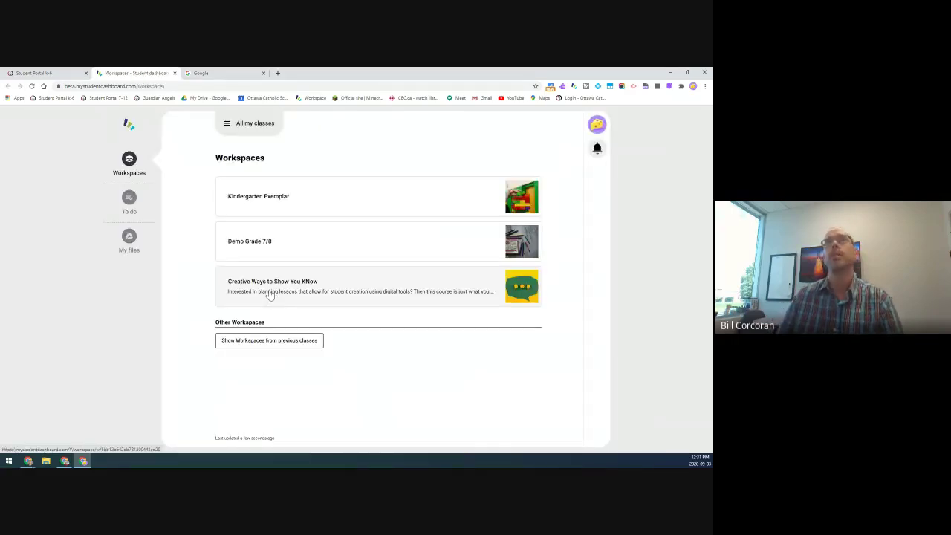
pyautogui.click(251, 125)
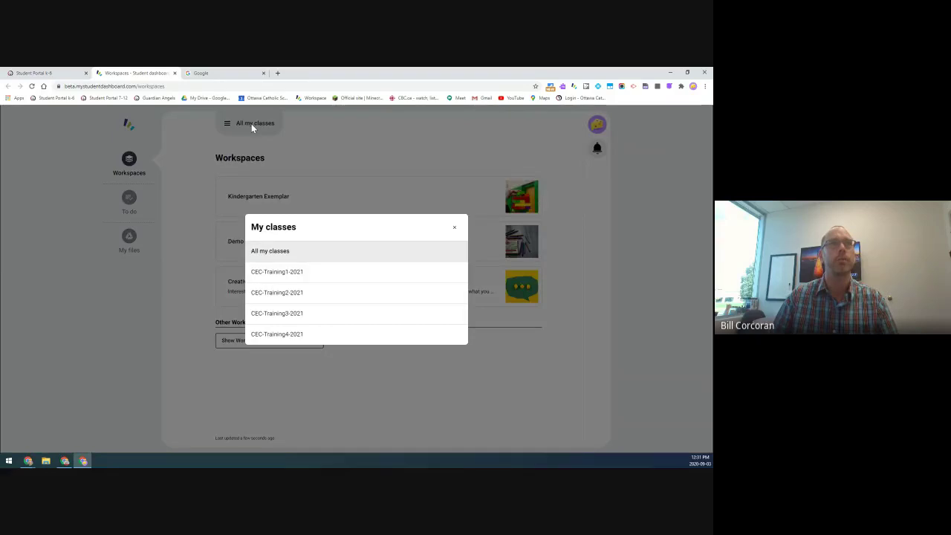
pyautogui.click(281, 279)
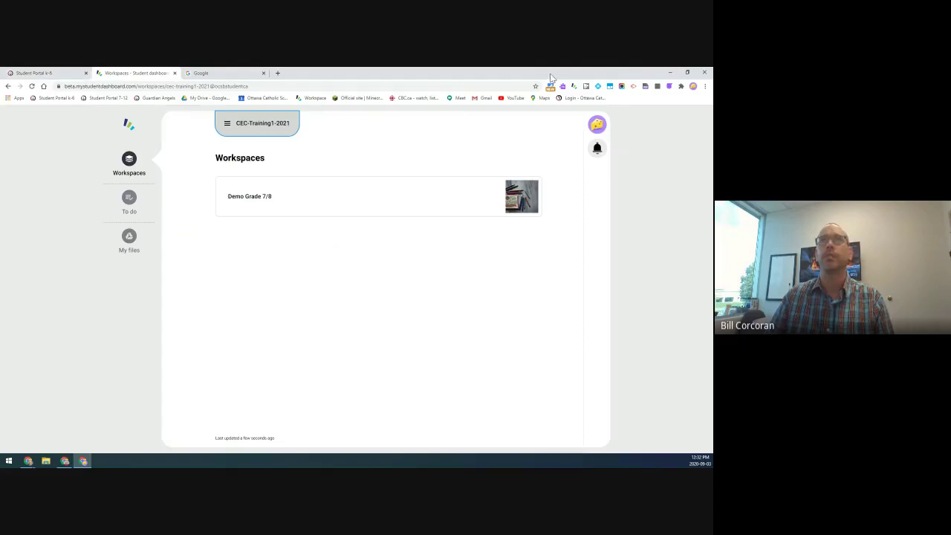
# Return to the teacher's workspace window and publish the School Year Startup workspace to the learners.
pyautogui.click(670, 72)
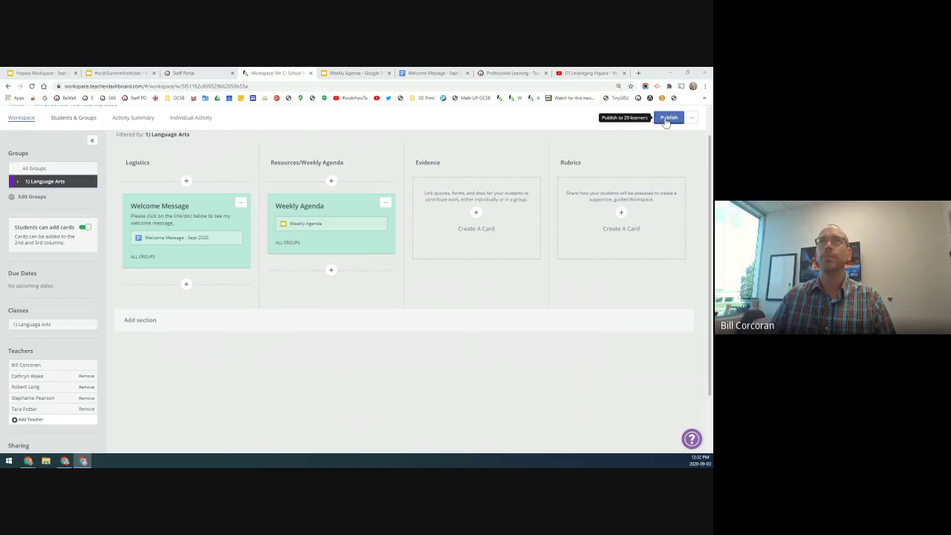
pyautogui.click(668, 119)
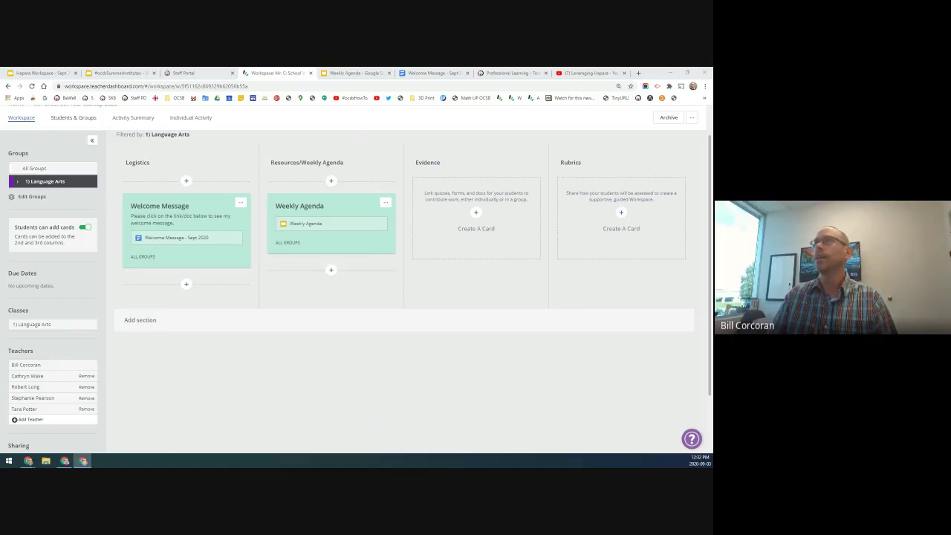
# Bring back the student's Chrome window at full size and open the Student Dashboard again from the K-6 student portal.
pyautogui.moveTo(929, 97); pyautogui.dragTo(485, 158)
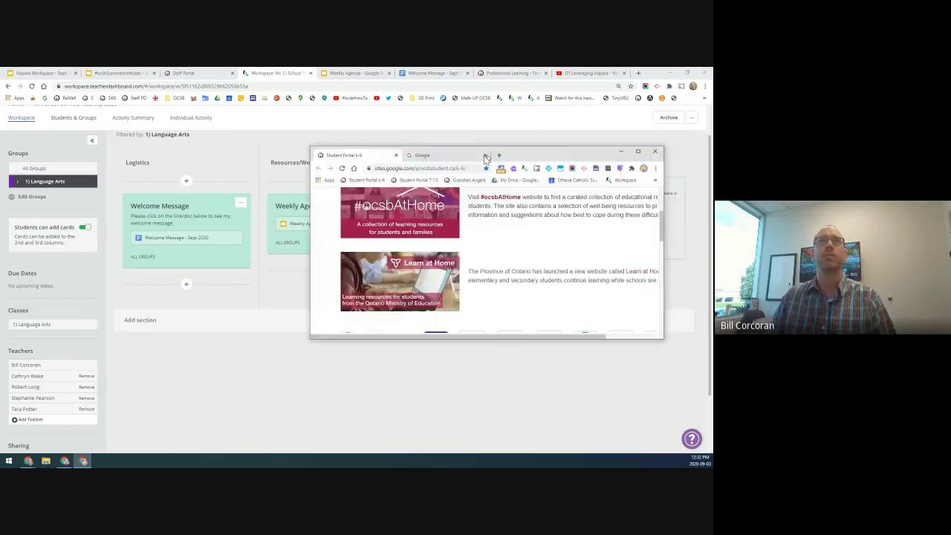
pyautogui.doubleClick(555, 155)
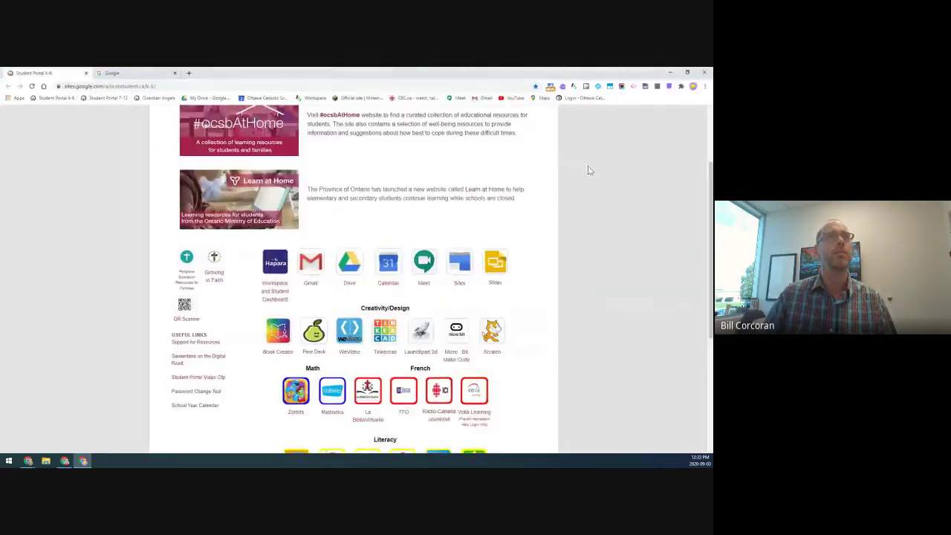
pyautogui.scroll(3, 476, 227)
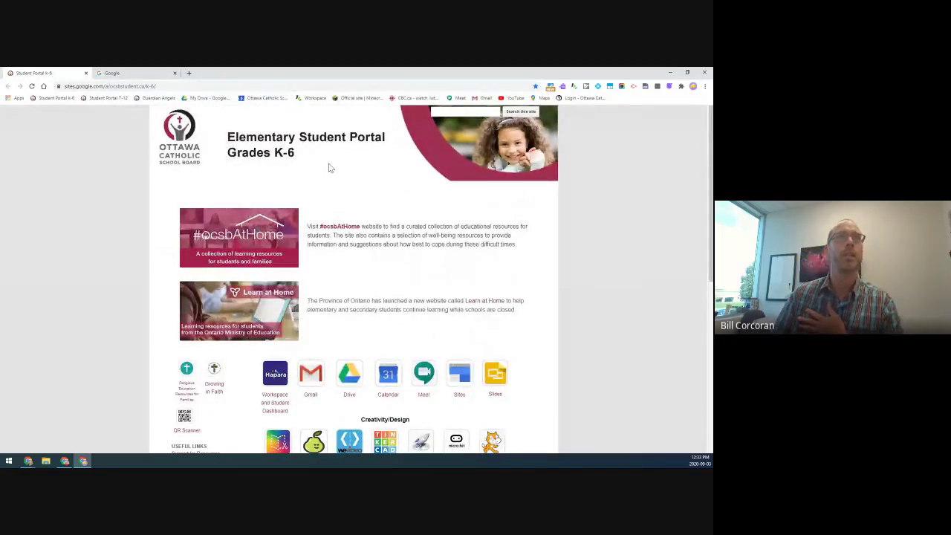
pyautogui.scroll(-1, 312, 225)
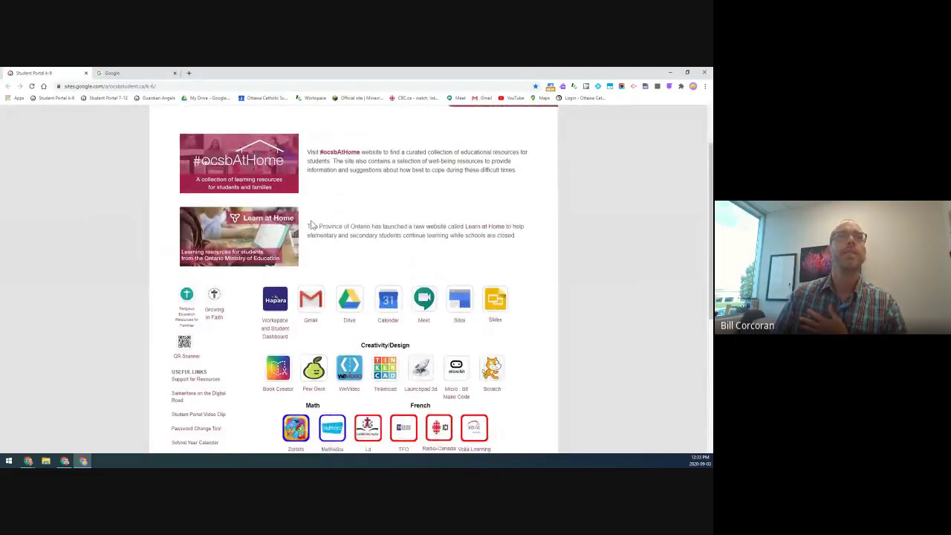
pyautogui.click(283, 335)
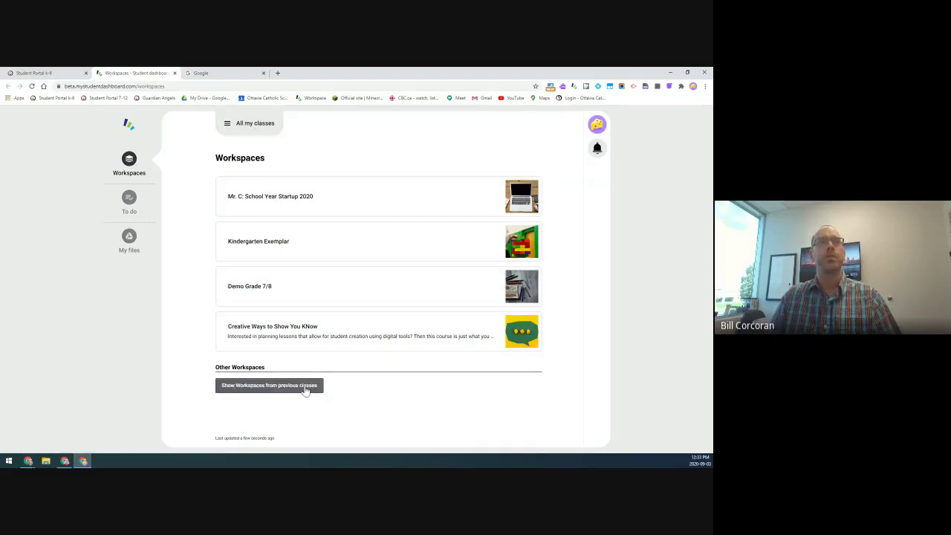
# Filter the dashboard by CEC-Training1-2021, open the workspace "Mr. C: School Year Startup 2020" and view its linked "Welcome Message - Sept 2020" document.
pyautogui.click(245, 124)
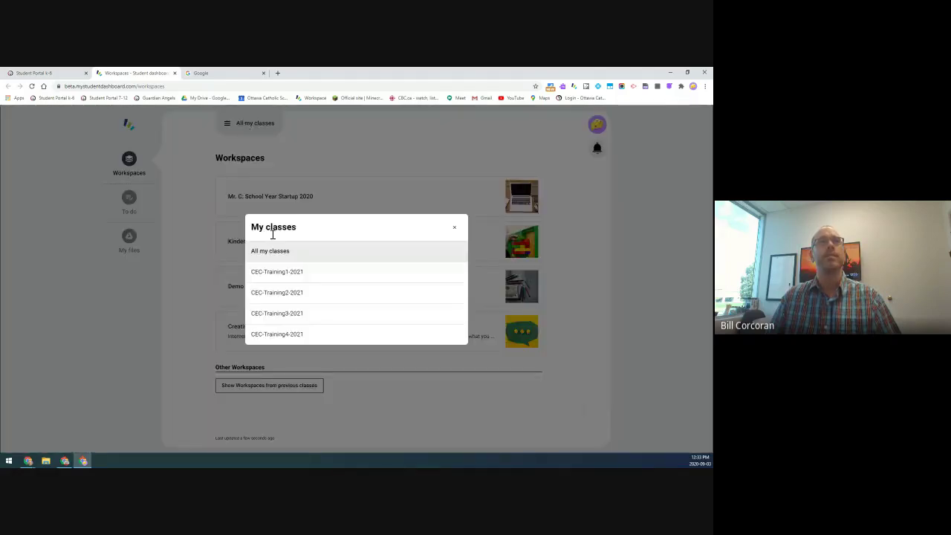
pyautogui.click(284, 272)
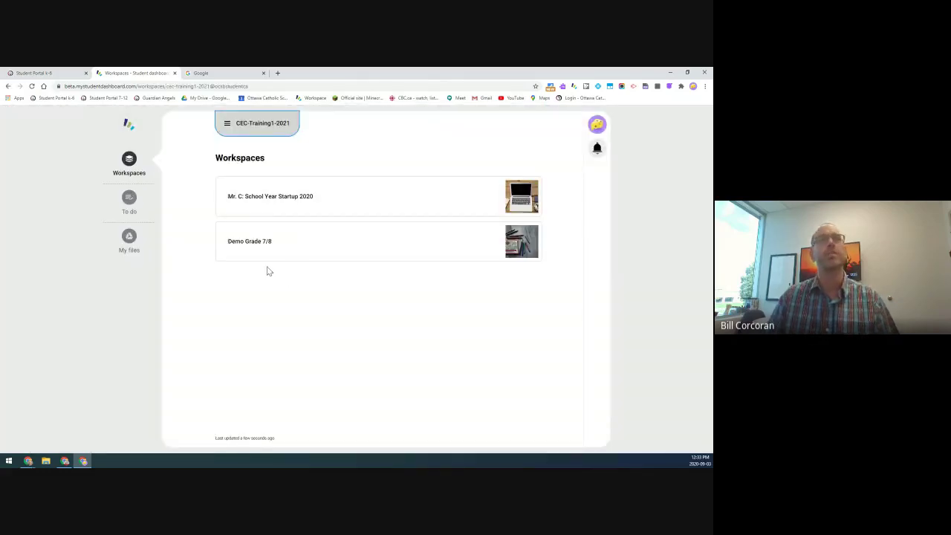
pyautogui.click(266, 201)
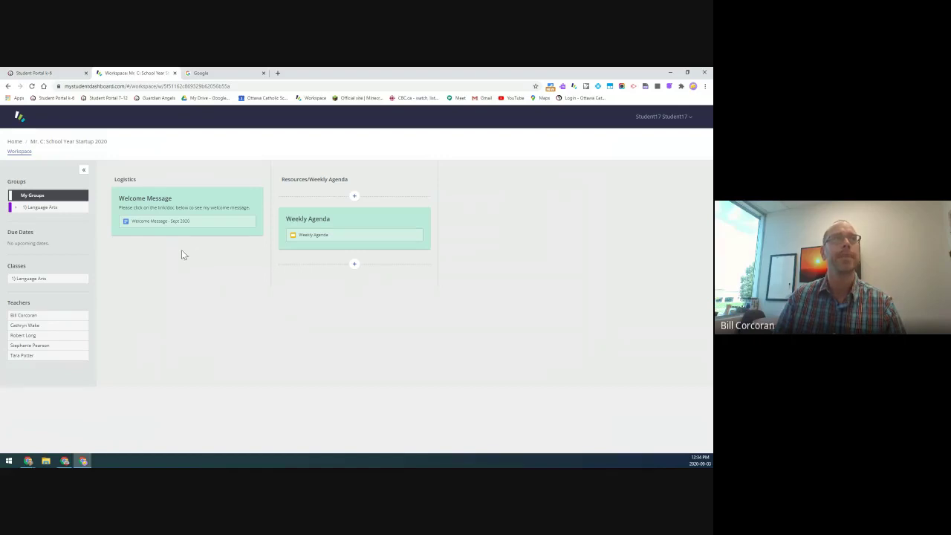
pyautogui.click(156, 222)
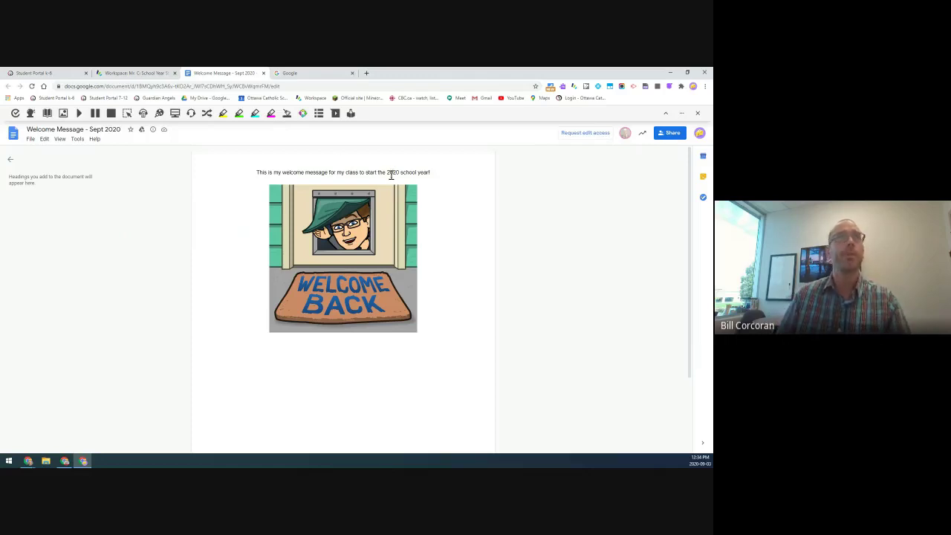
# Close the welcome document, view the "Week of Sept 8-11th" slide of the linked Weekly Agenda, and return to the student's dashboard home.
pyautogui.click(263, 72)
pyautogui.click(311, 236)
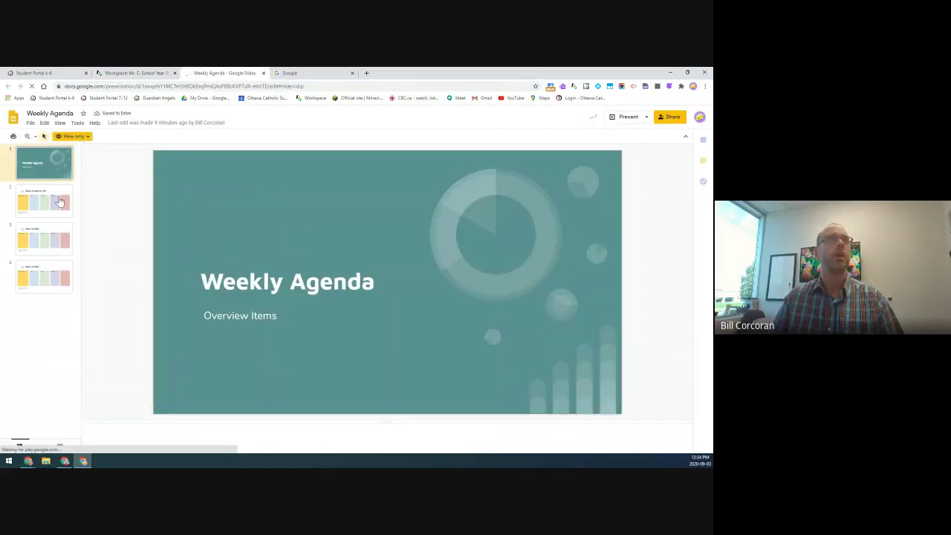
pyautogui.click(55, 203)
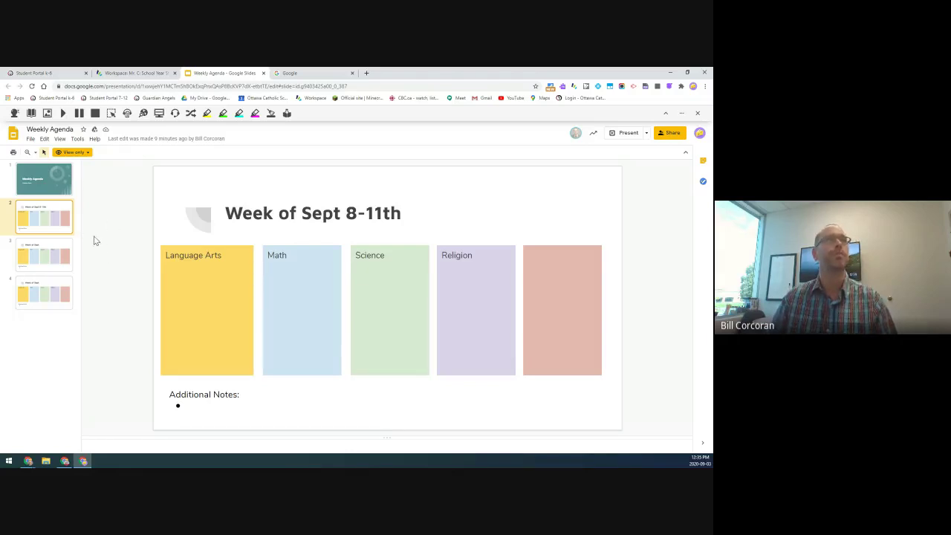
pyautogui.click(264, 73)
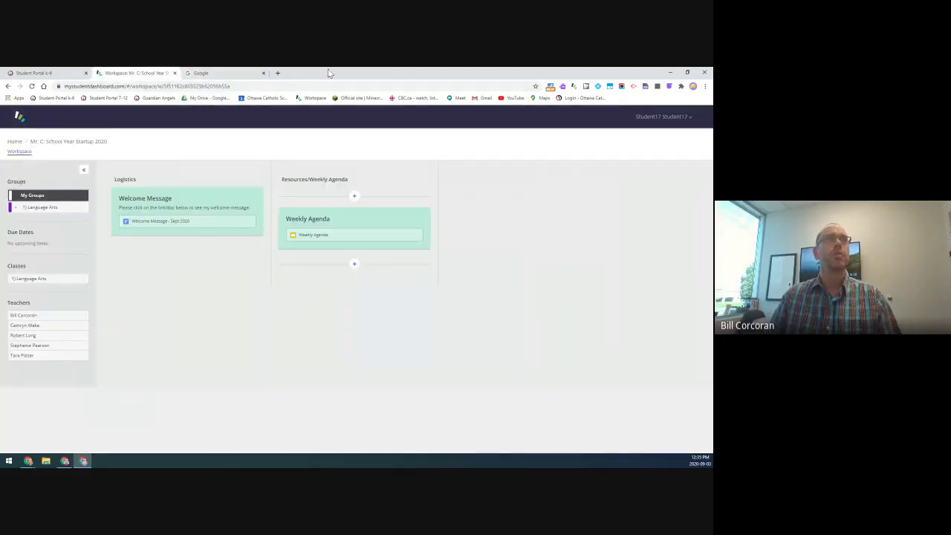
pyautogui.click(16, 145)
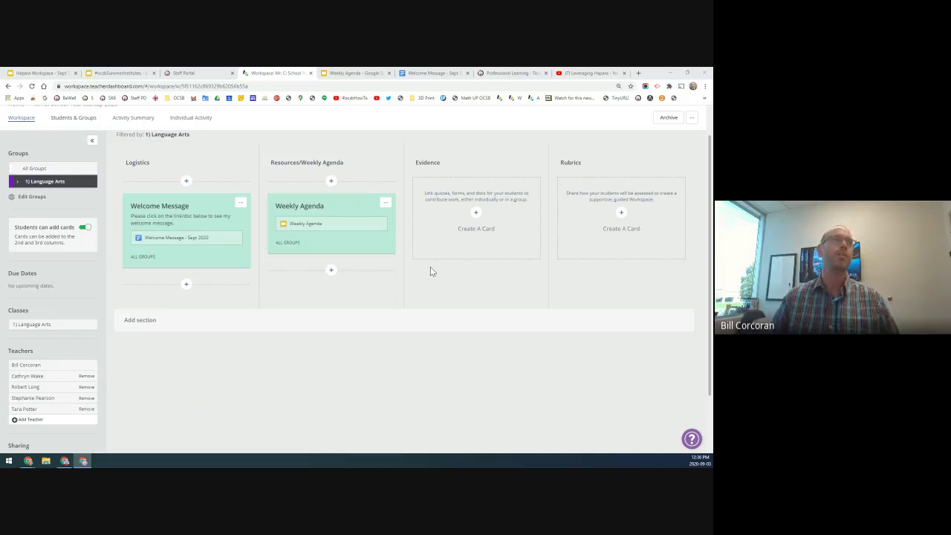
# Leave the teacher's School Year Startup workspace for the workspace list and start creating a new Workspace for students.
pyautogui.scroll(1, 363, 349)
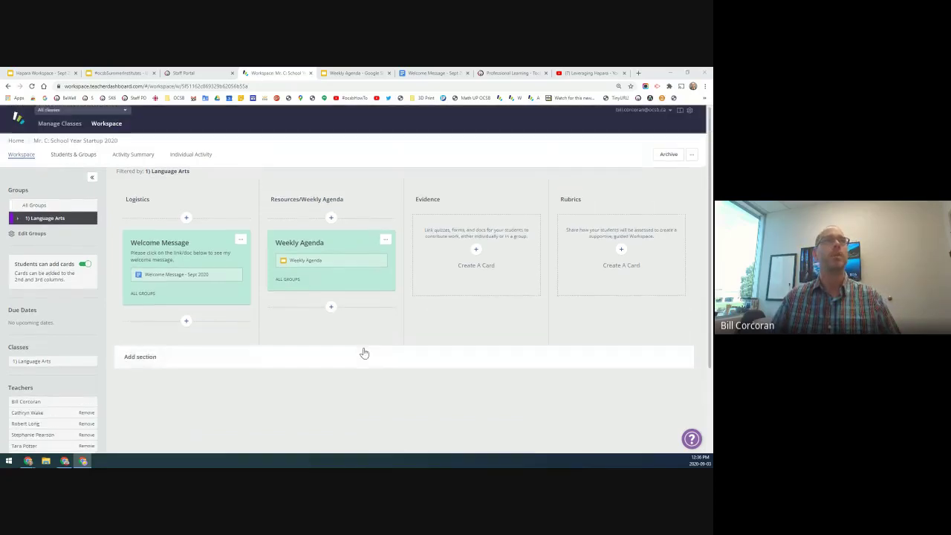
pyautogui.click(15, 141)
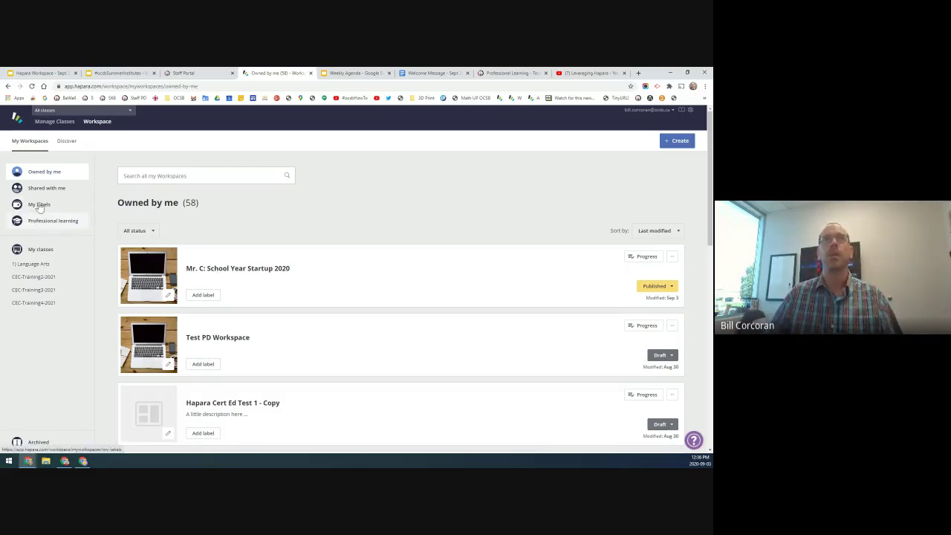
pyautogui.click(676, 143)
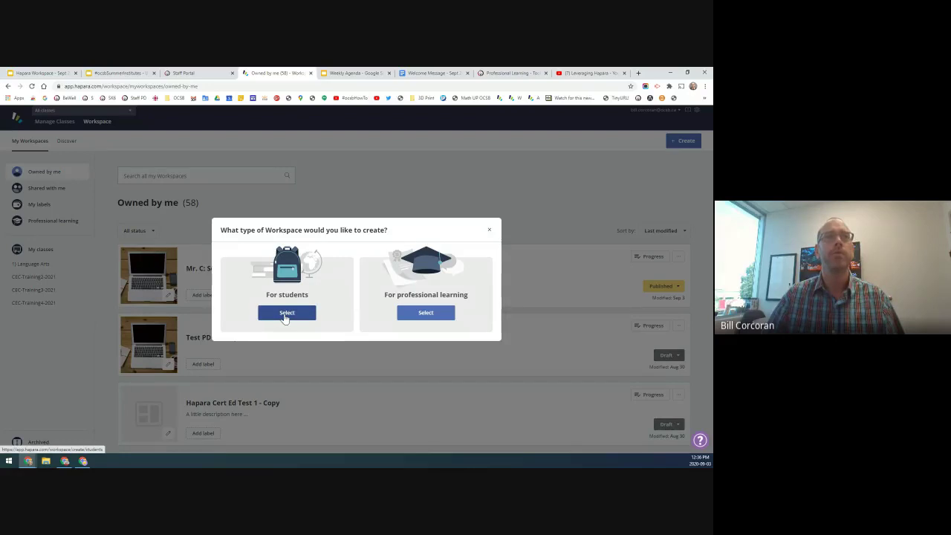
pyautogui.click(285, 314)
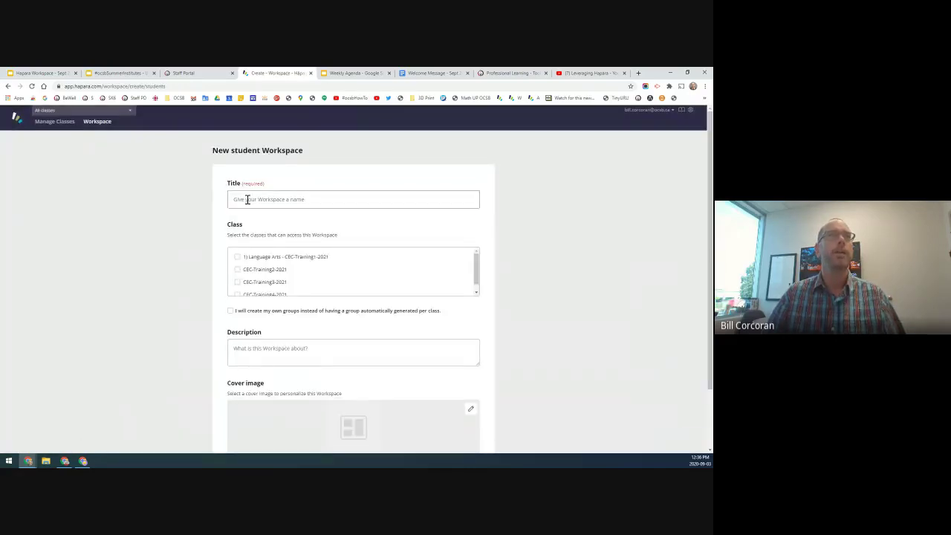
# Title the new student Workspace "Gr. 4 Light and Sound" and assign it to class CEC-Training2-2021.
pyautogui.click(247, 199)
pyautogui.write('Gr. 4')
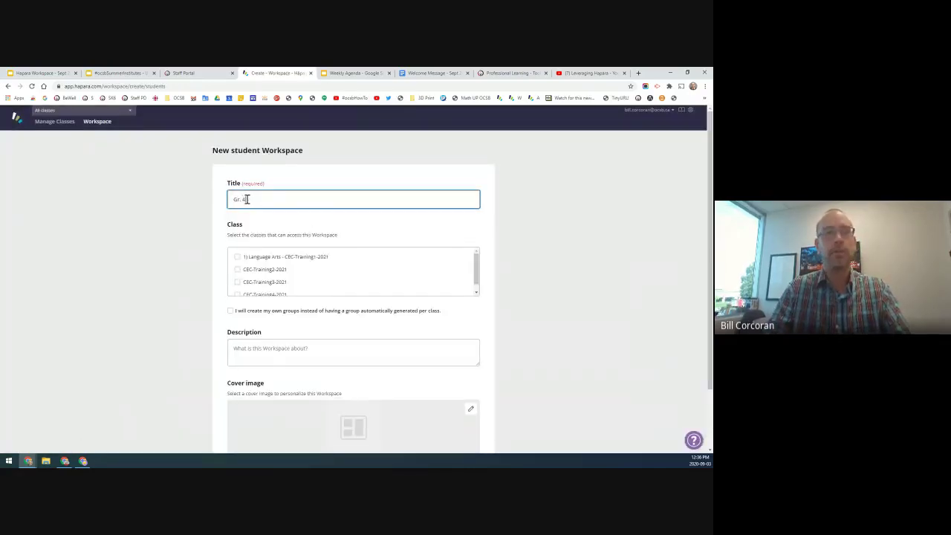
pyautogui.write(' Light an')
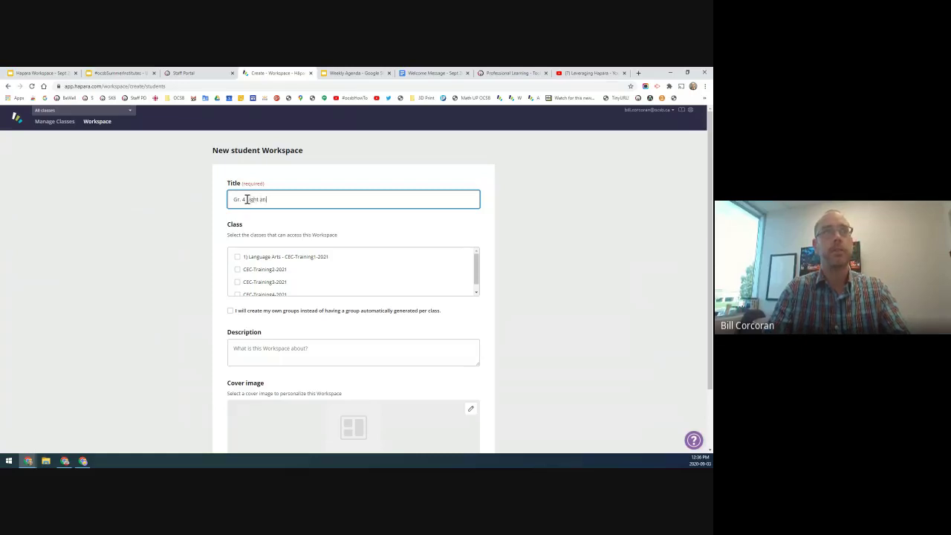
pyautogui.write('d Sound')
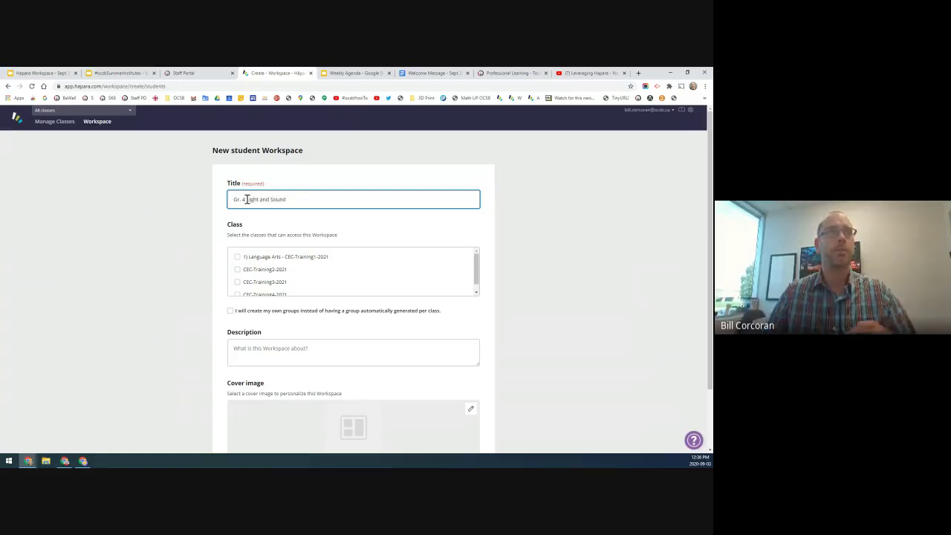
pyautogui.click(237, 271)
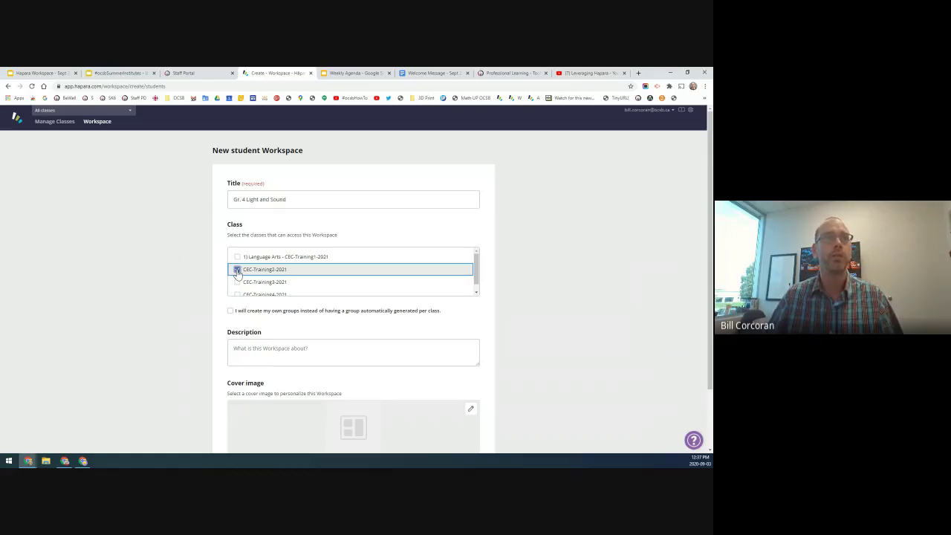
pyautogui.scroll(-1, 242, 281)
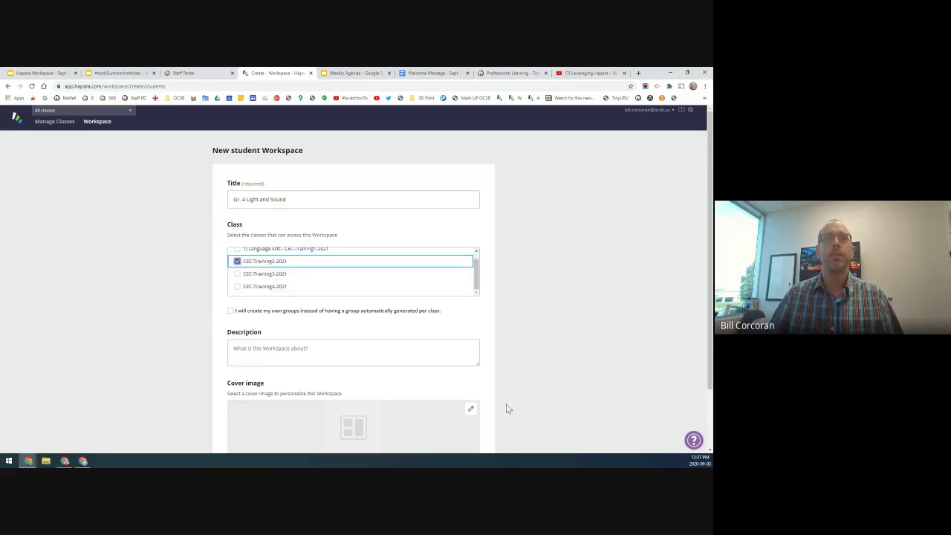
# Browse the Science cover images, search the library for "light and sound", and save the photo of trees beside calm water as the cover.
pyautogui.click(471, 409)
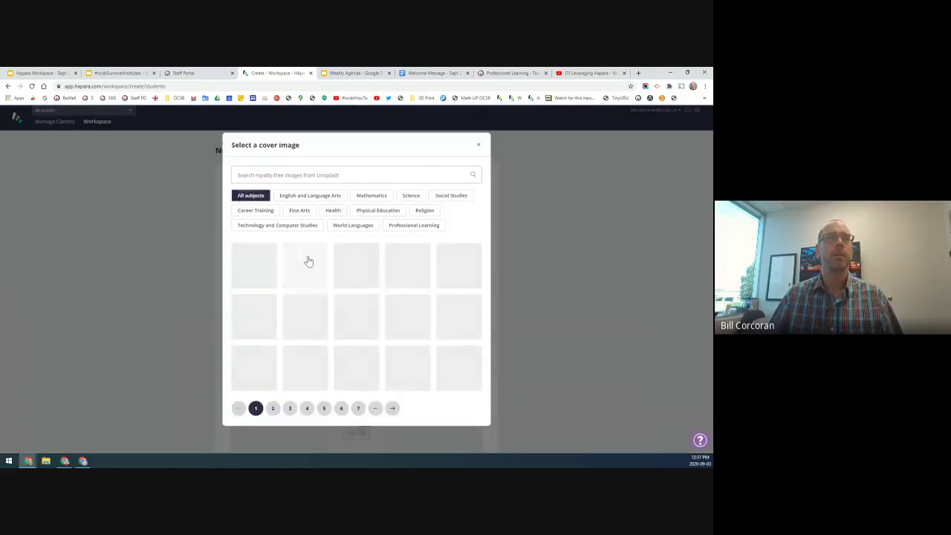
pyautogui.click(407, 197)
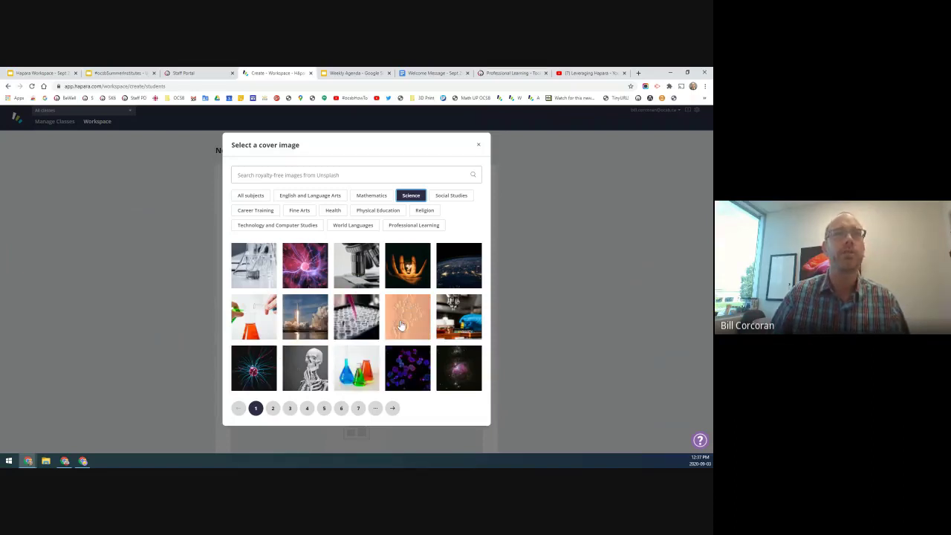
pyautogui.click(272, 409)
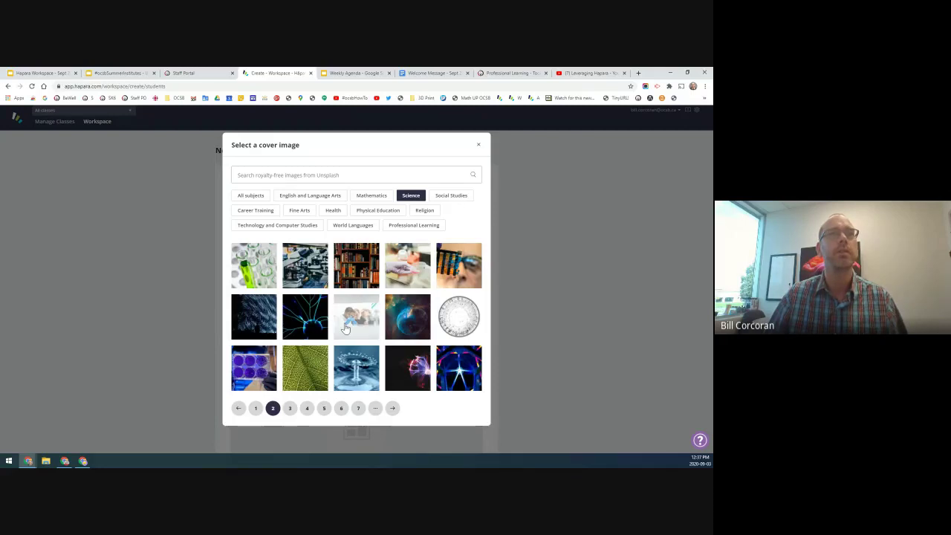
pyautogui.click(272, 176)
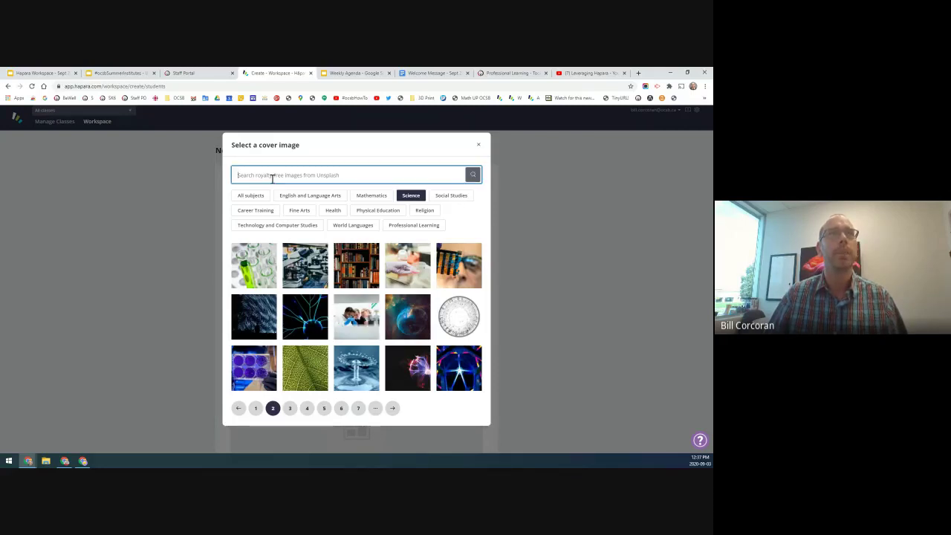
pyautogui.write('light a')
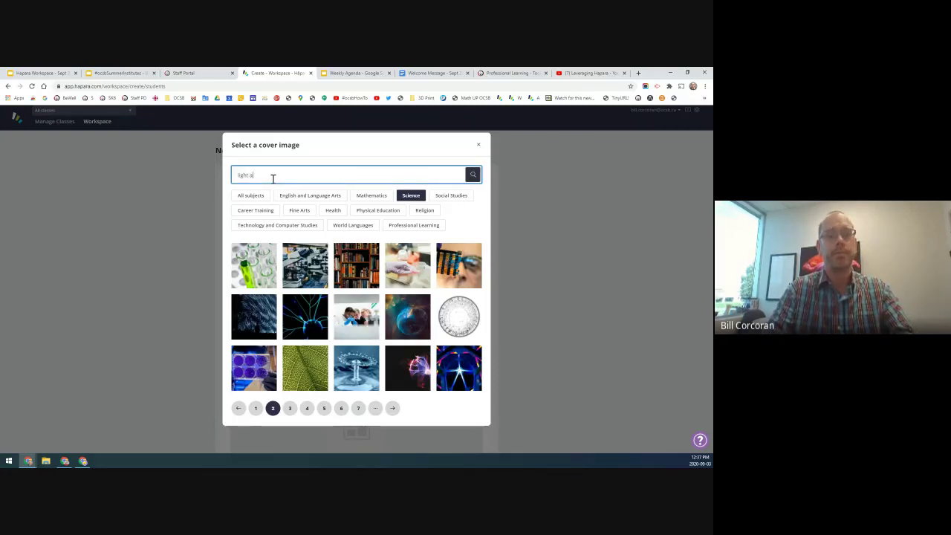
pyautogui.write('nd sound')
pyautogui.press('Return')
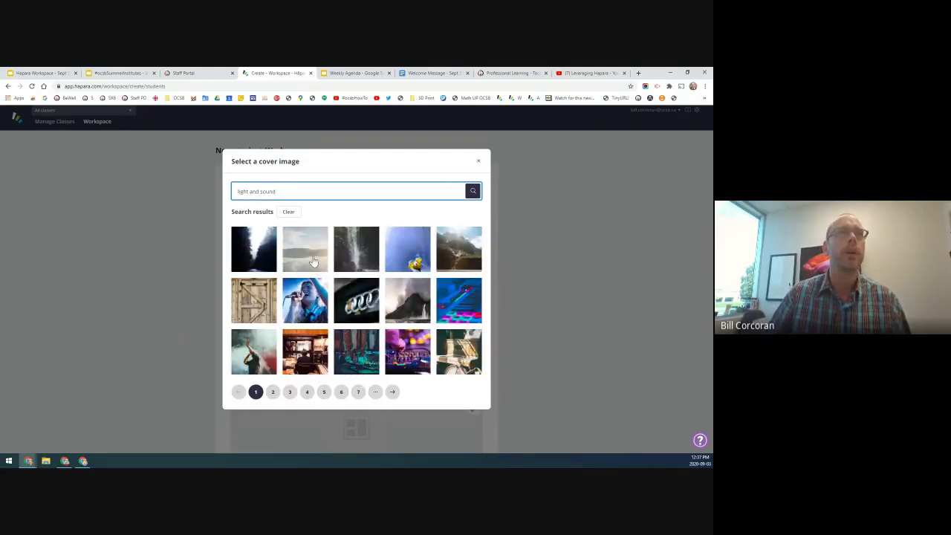
pyautogui.click(312, 257)
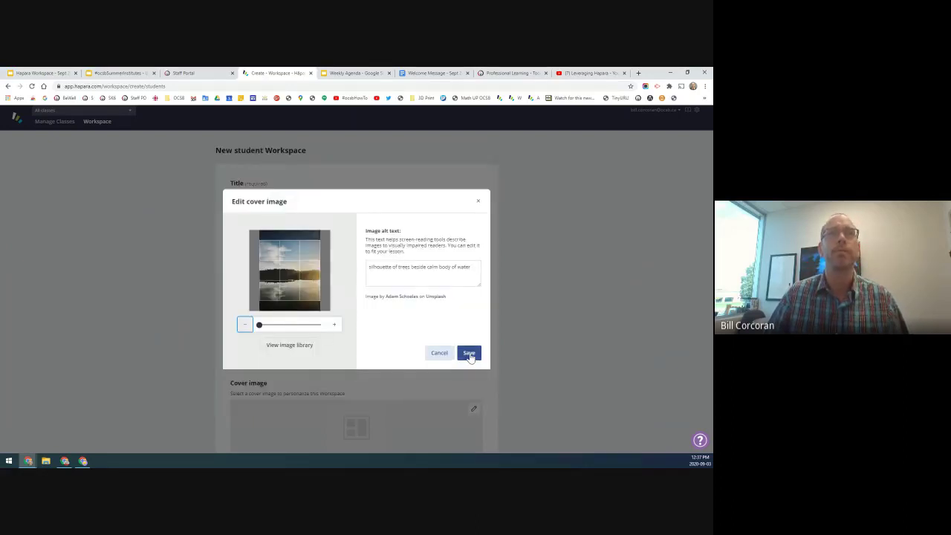
pyautogui.click(470, 354)
# Enter the description "Gr. 4 Science unit on Light and Sound" and save the Workspace as a draft.
pyautogui.click(249, 346)
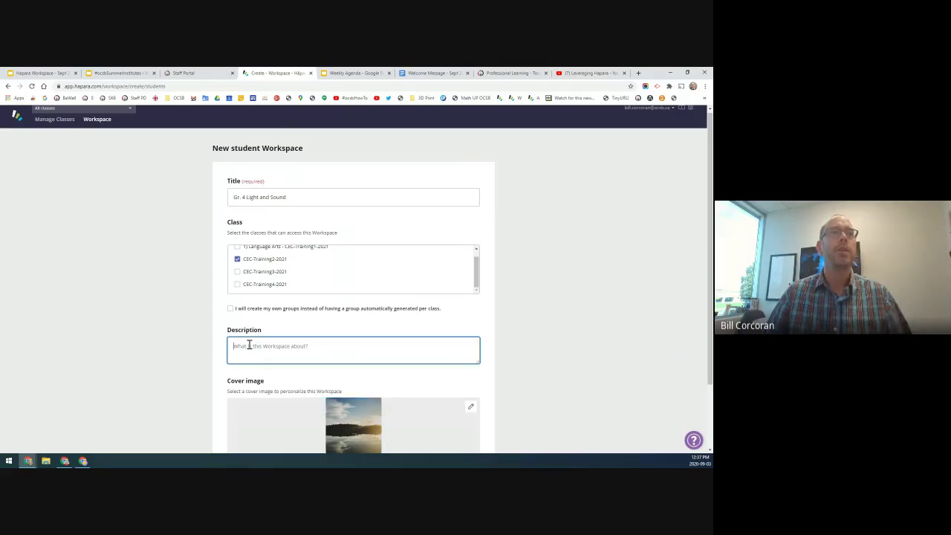
pyautogui.write('Gr. 4')
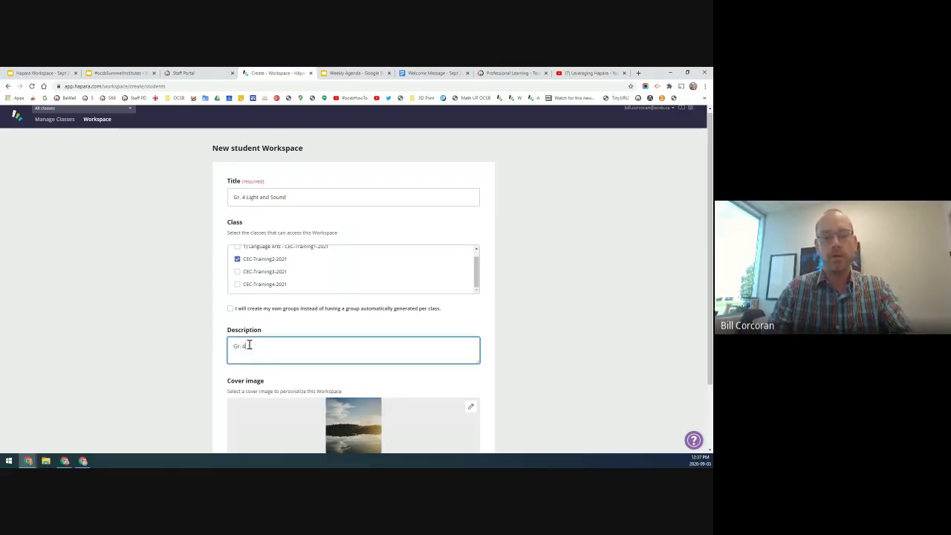
pyautogui.write(' Science ')
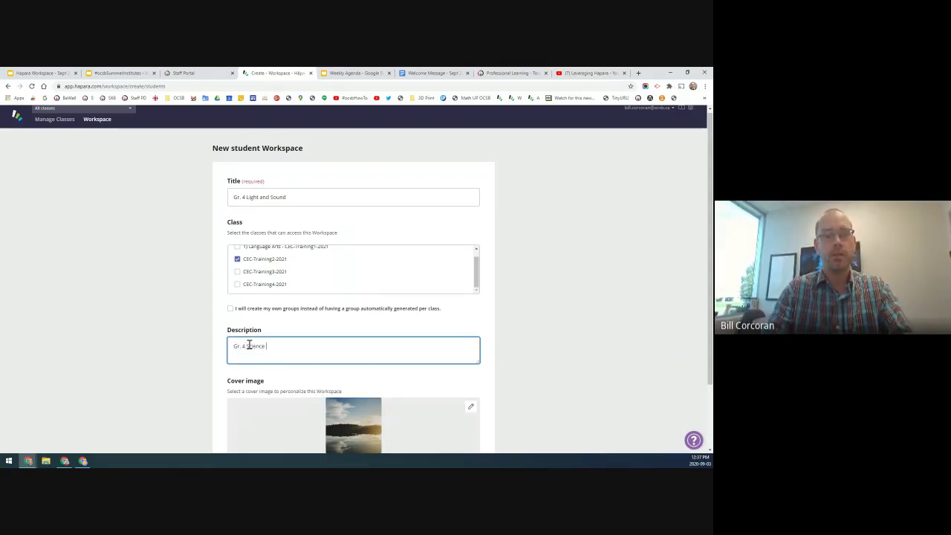
pyautogui.write('unit on L')
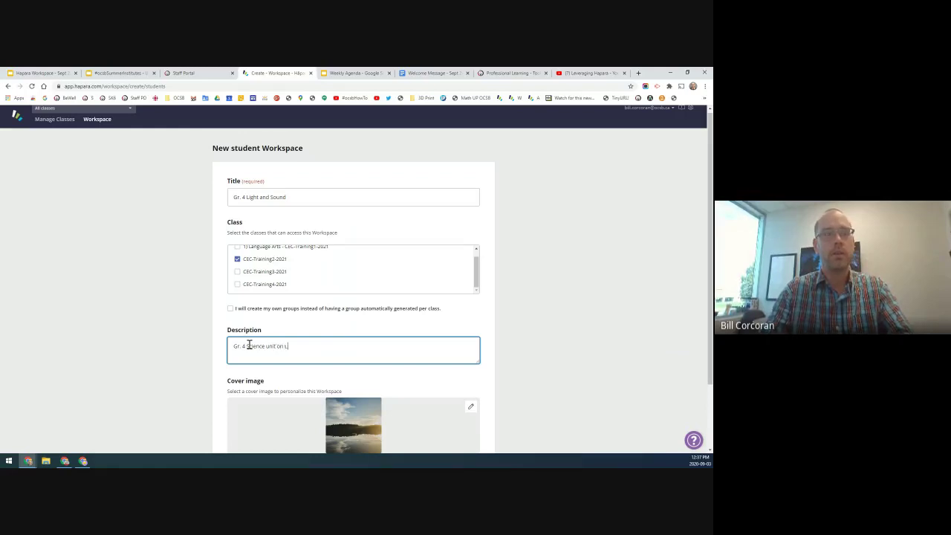
pyautogui.write('ight and Sound')
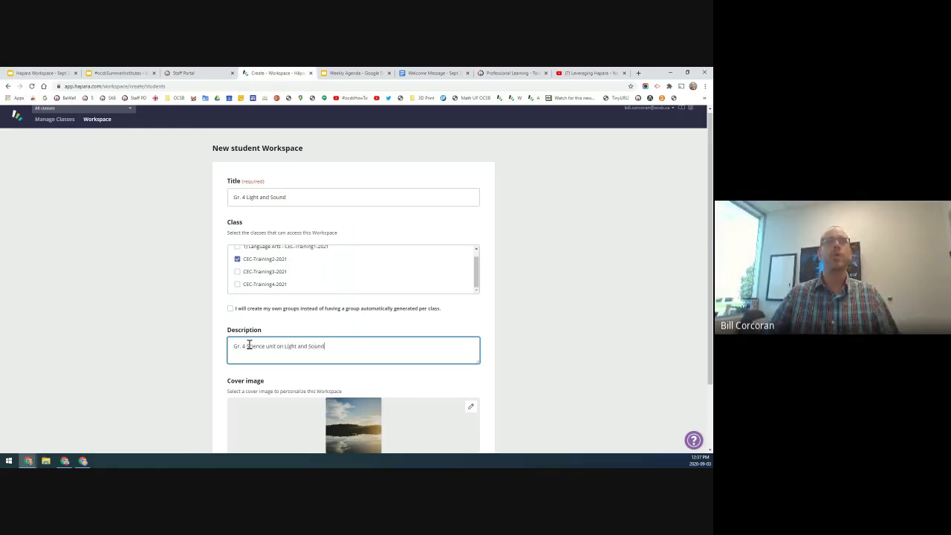
pyautogui.scroll(-2, 261, 361)
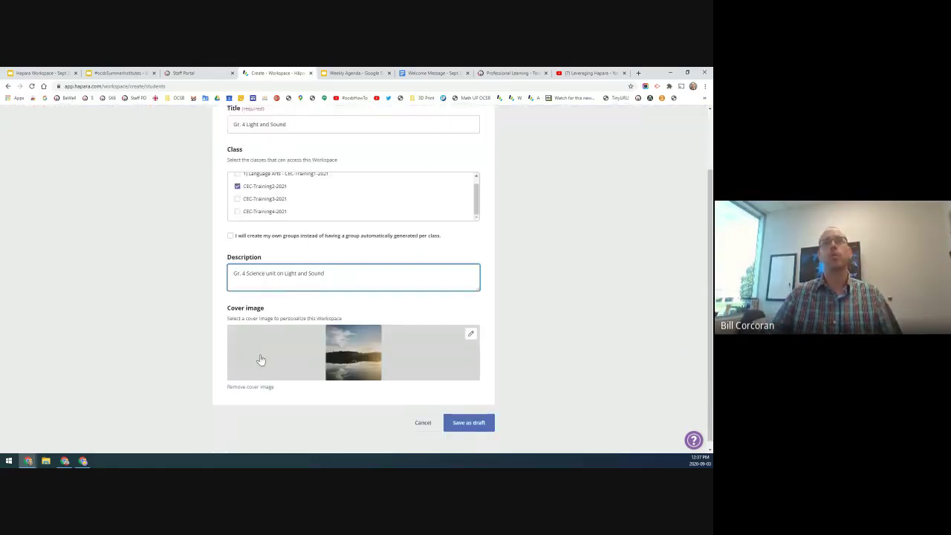
pyautogui.click(466, 421)
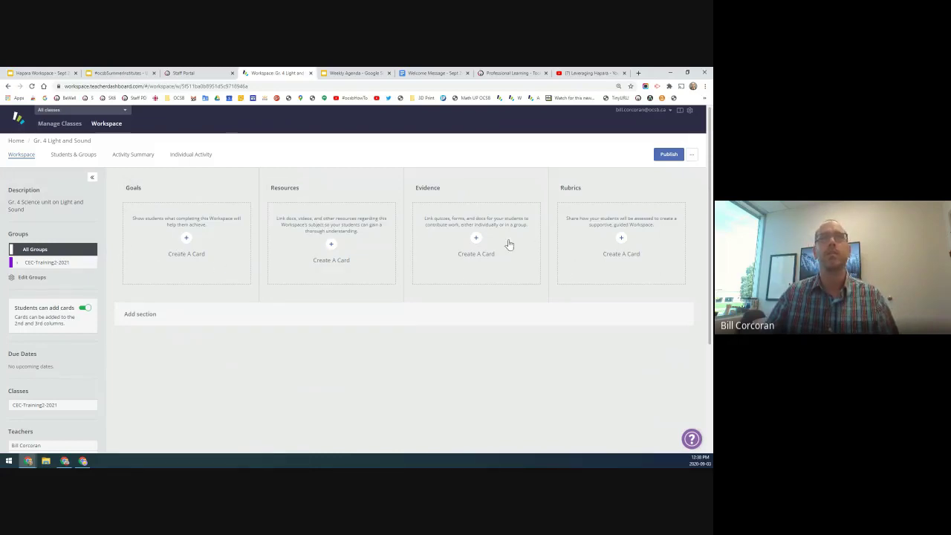
# Add a section named "Light" below the empty Goals, Resources, Evidence and Rubrics cards.
pyautogui.click(157, 317)
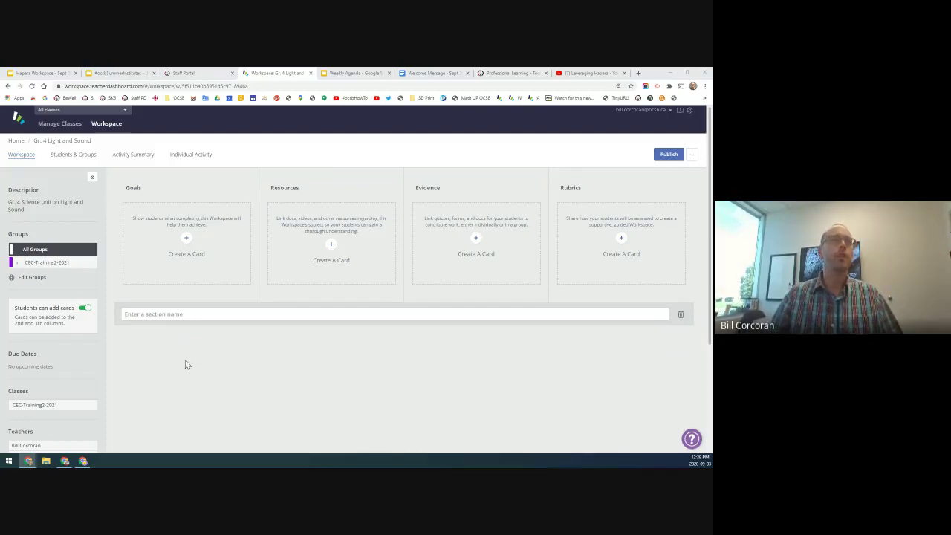
pyautogui.click(178, 316)
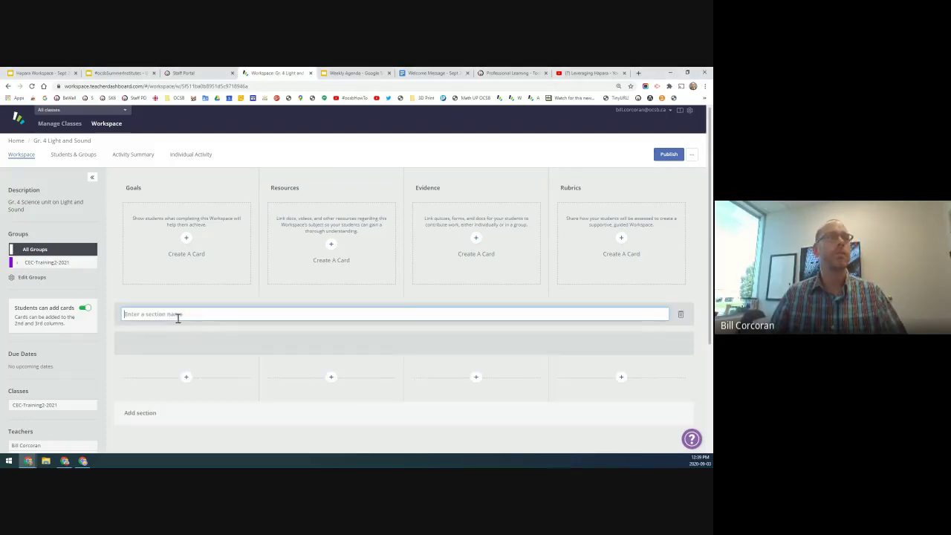
pyautogui.write('Light')
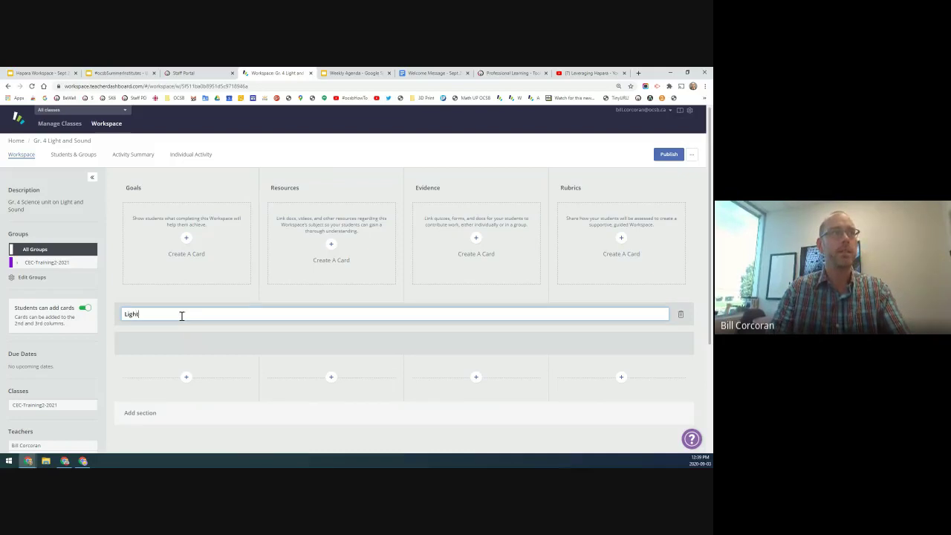
pyautogui.press('Return')
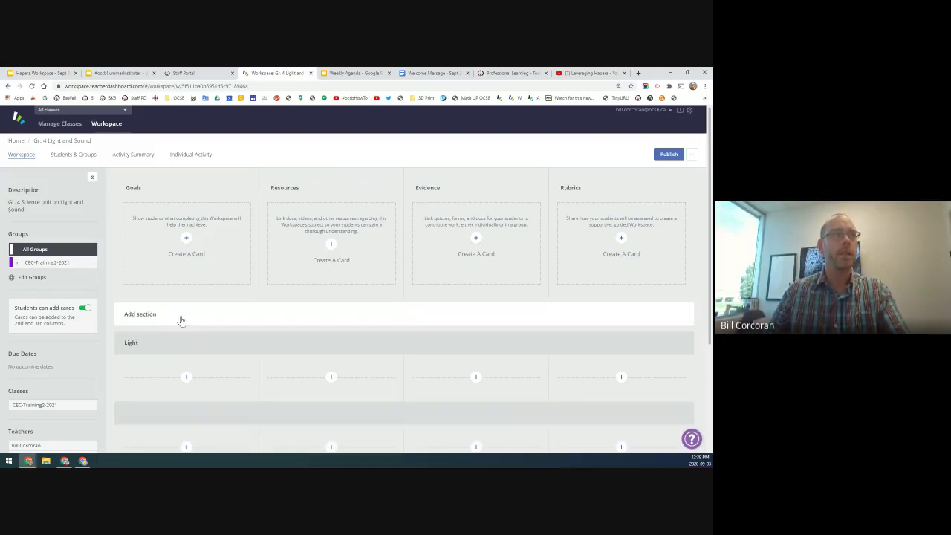
# Add a section named "Sound" below the Light section, and move the Light section down beneath it.
pyautogui.click(182, 414)
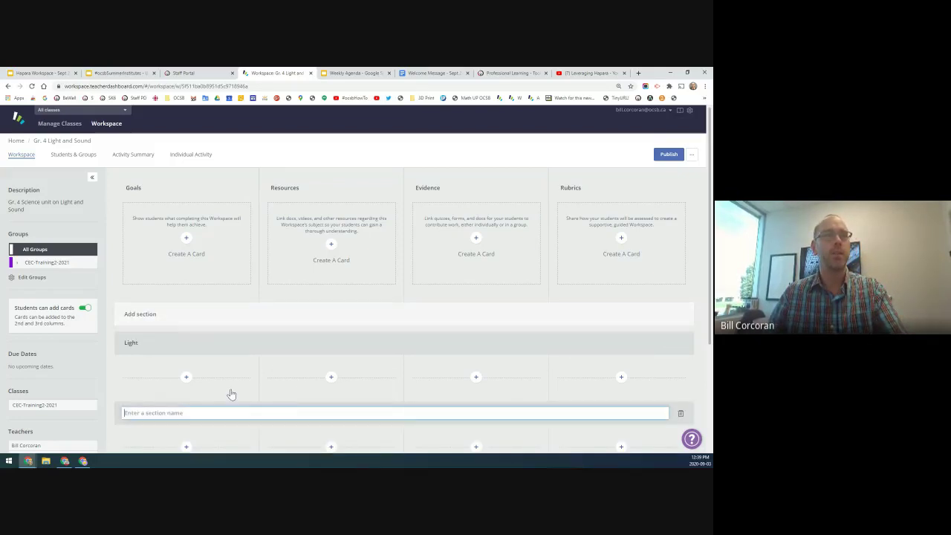
pyautogui.scroll(-1, 230, 388)
pyautogui.write('Sound')
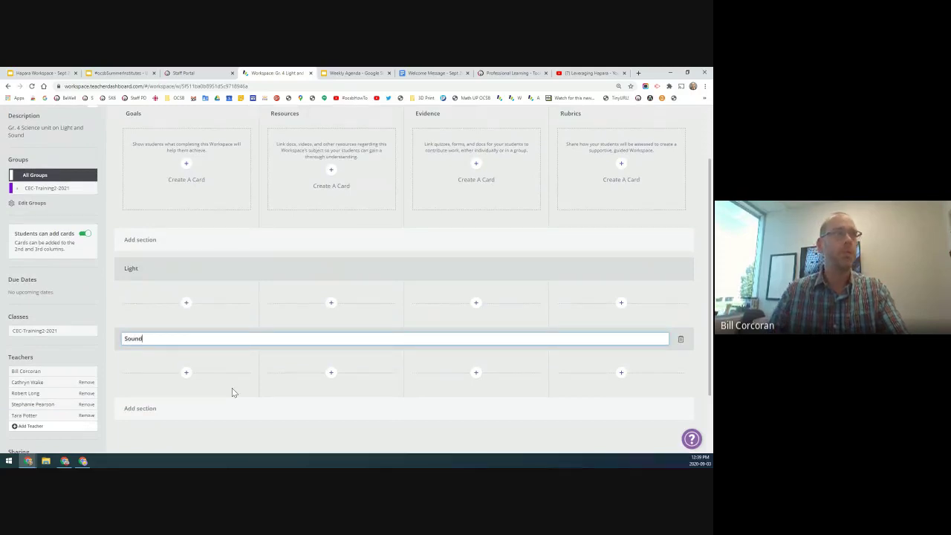
pyautogui.press('Return')
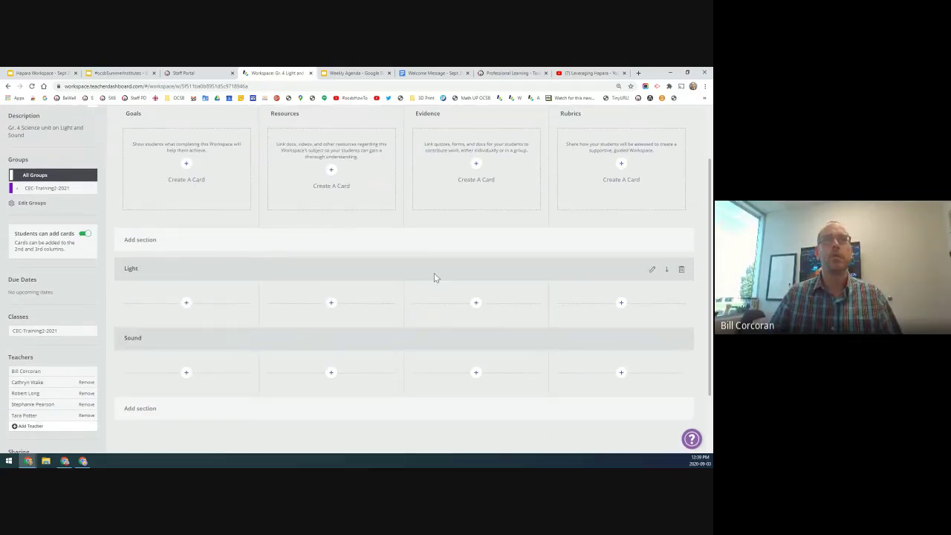
pyautogui.click(666, 272)
pyautogui.scroll(-1, 664, 272)
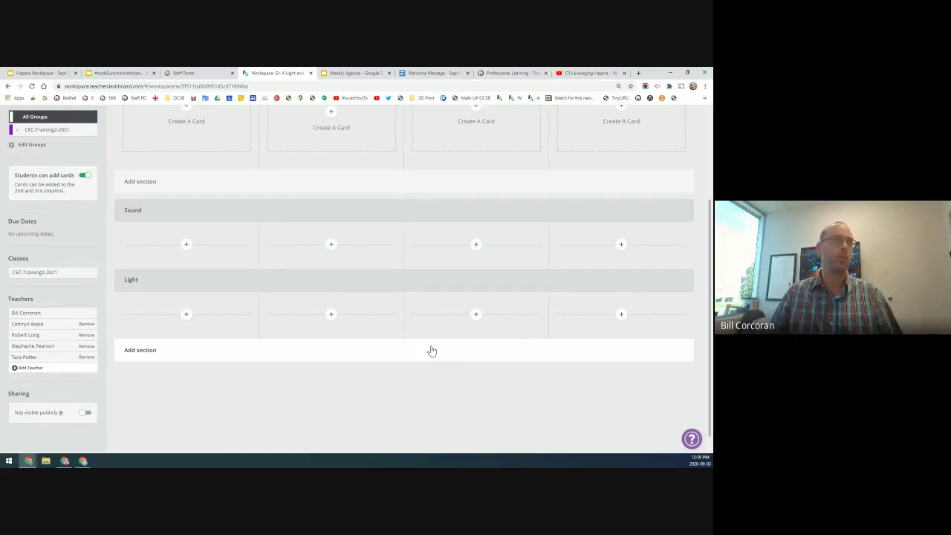
# Rename the Sound section "Sound Resources" and the Light section "Light Resources".
pyautogui.scroll(1, 432, 351)
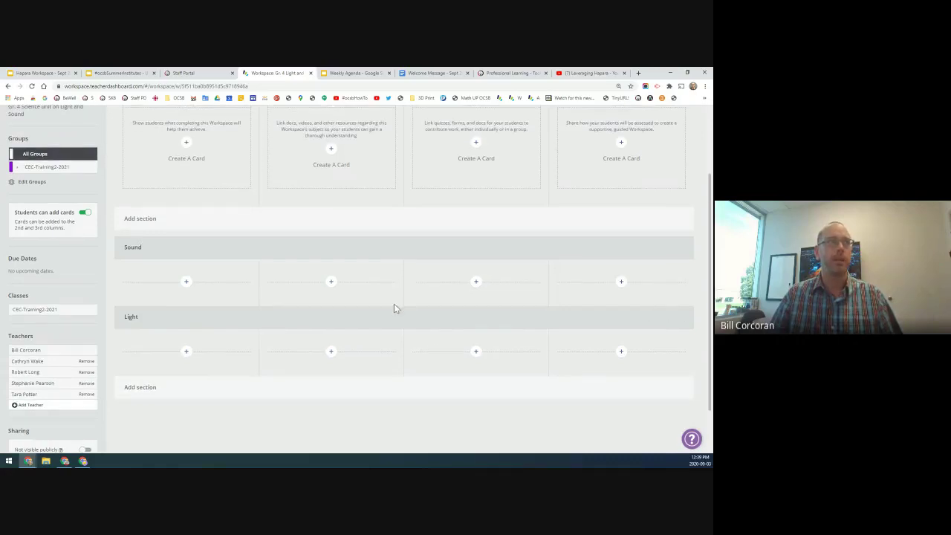
pyautogui.scroll(1, 59, 323)
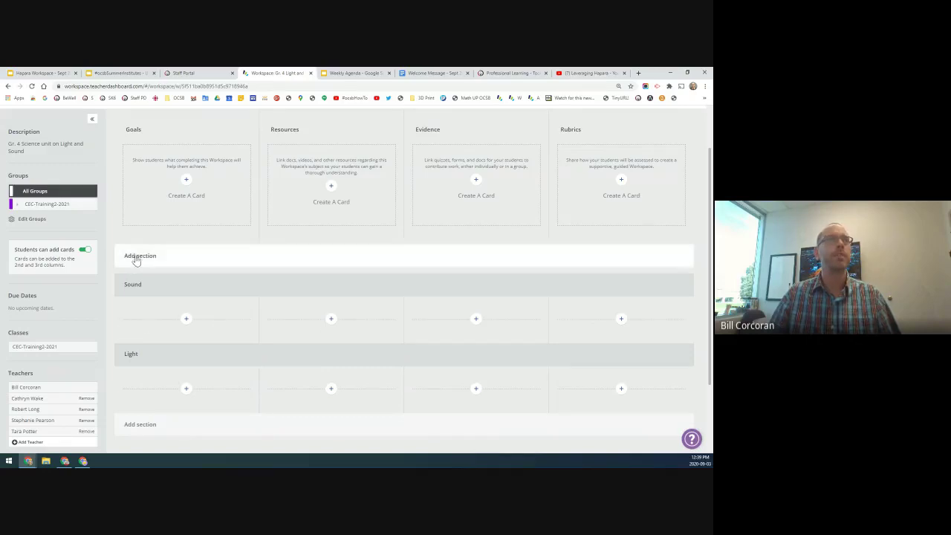
pyautogui.click(144, 286)
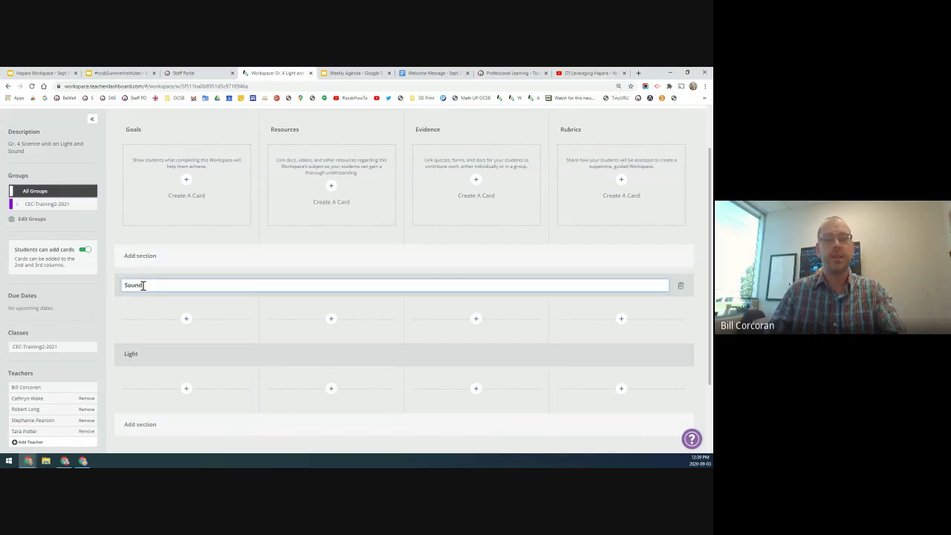
pyautogui.write('Resources')
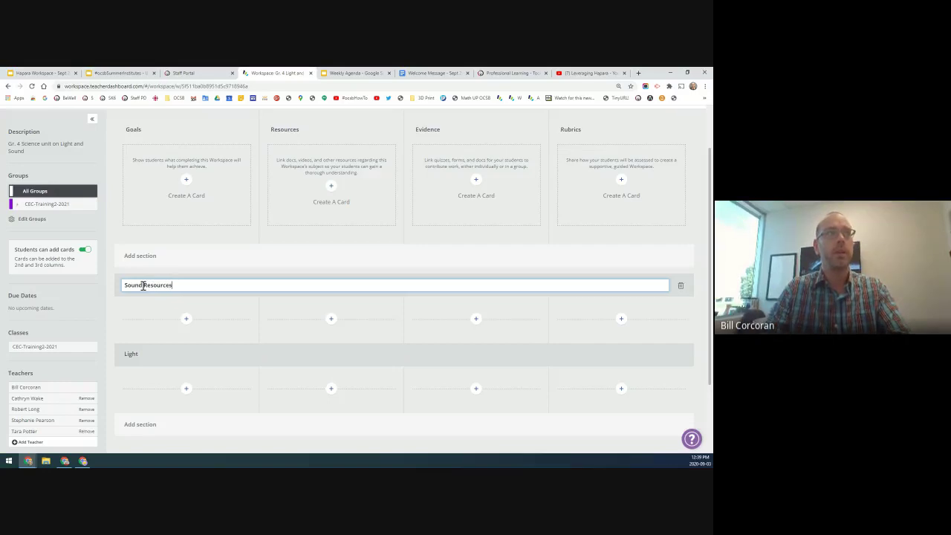
pyautogui.click(171, 356)
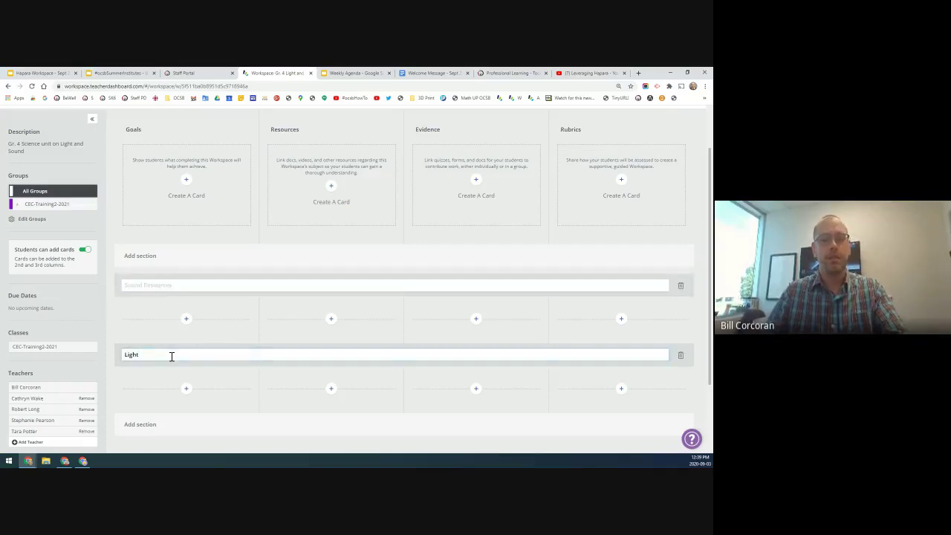
pyautogui.write('Resou')
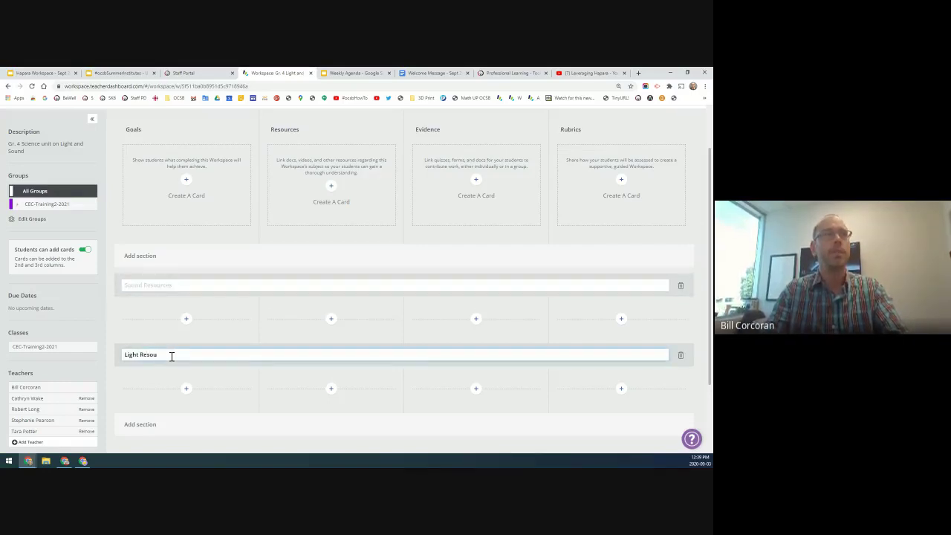
pyautogui.write('rces')
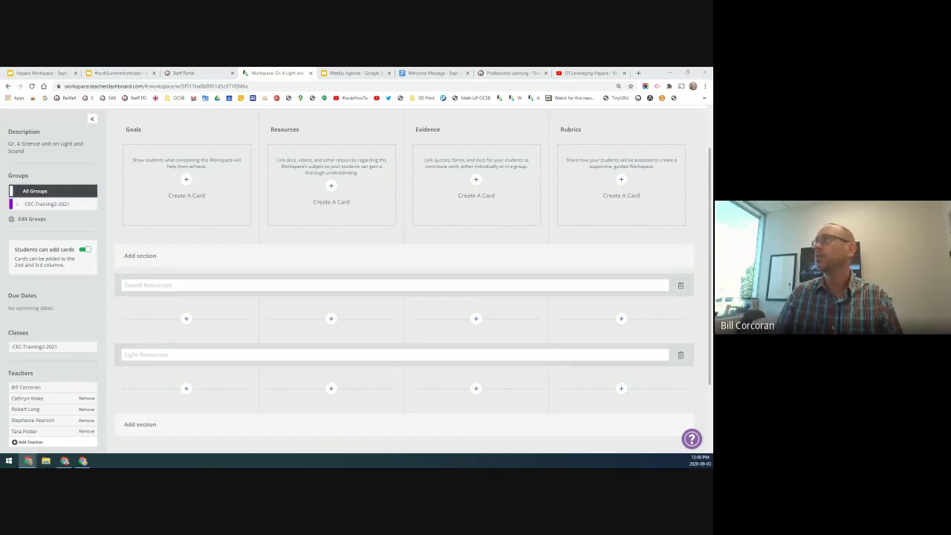
# Bring up the "Gr. 4 Light and Sound" Google Slides presentation and review its title, Light and Sound slides.
pyautogui.moveTo(712, 152); pyautogui.dragTo(431, 164)
pyautogui.doubleClick(431, 163)
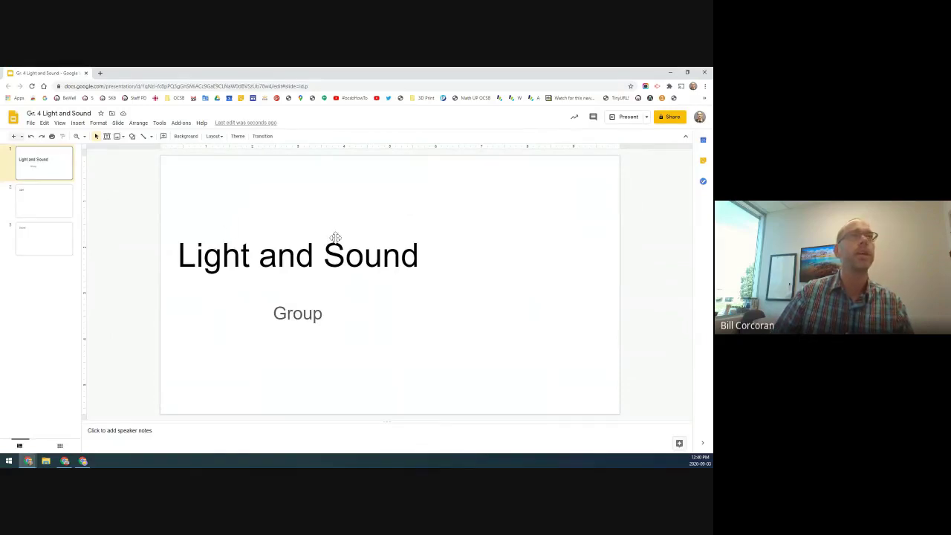
pyautogui.click(50, 196)
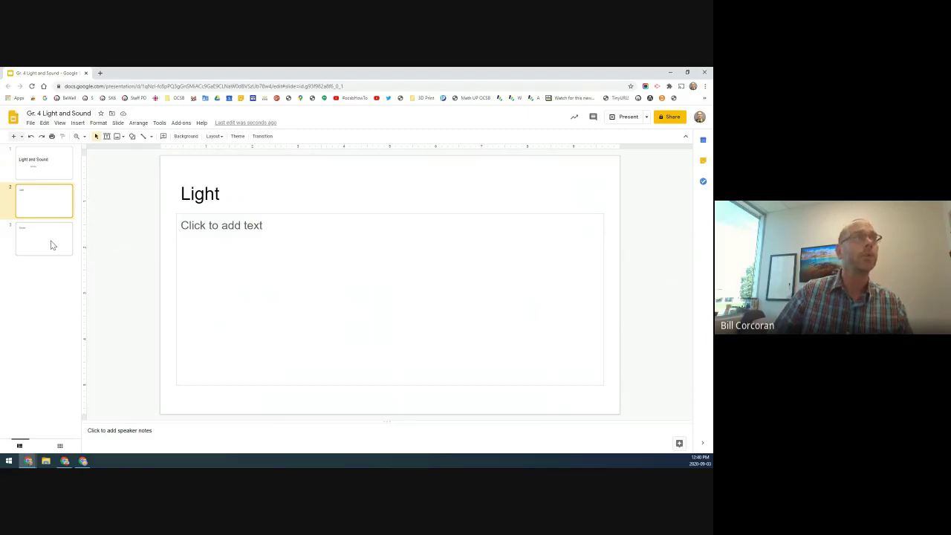
pyautogui.click(52, 245)
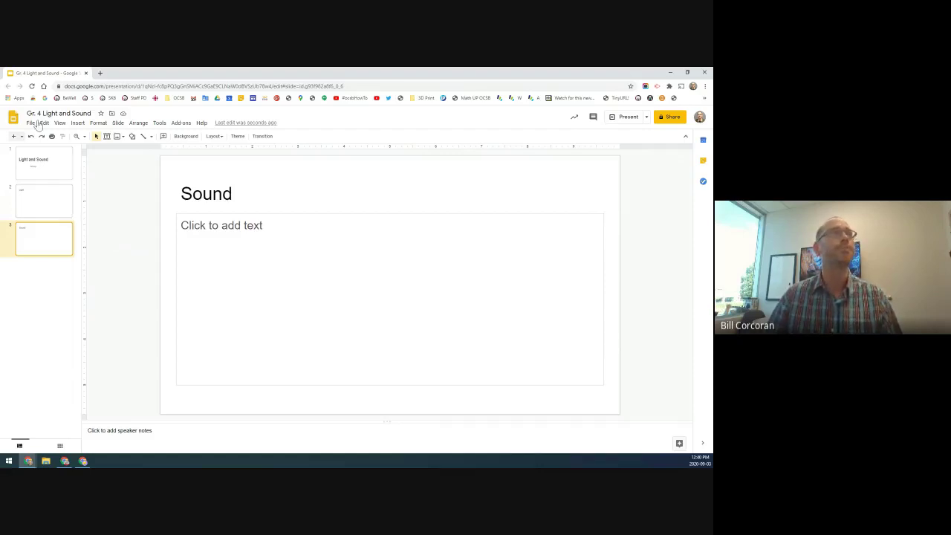
# Return to the Hapara Workspace and start an Evidence card titled "Gr. 4 Light and Sound Learning".
pyautogui.hotkey('alt', 'Tab')
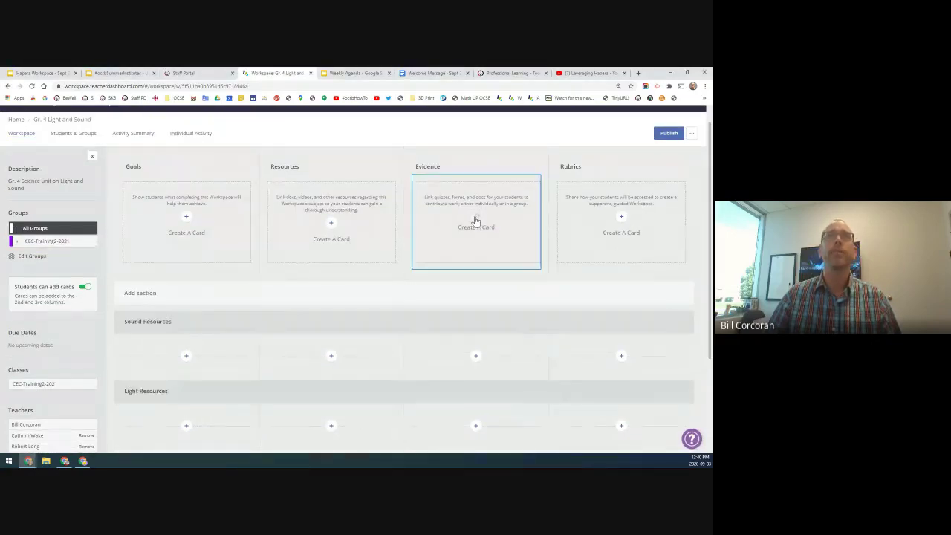
pyautogui.click(475, 221)
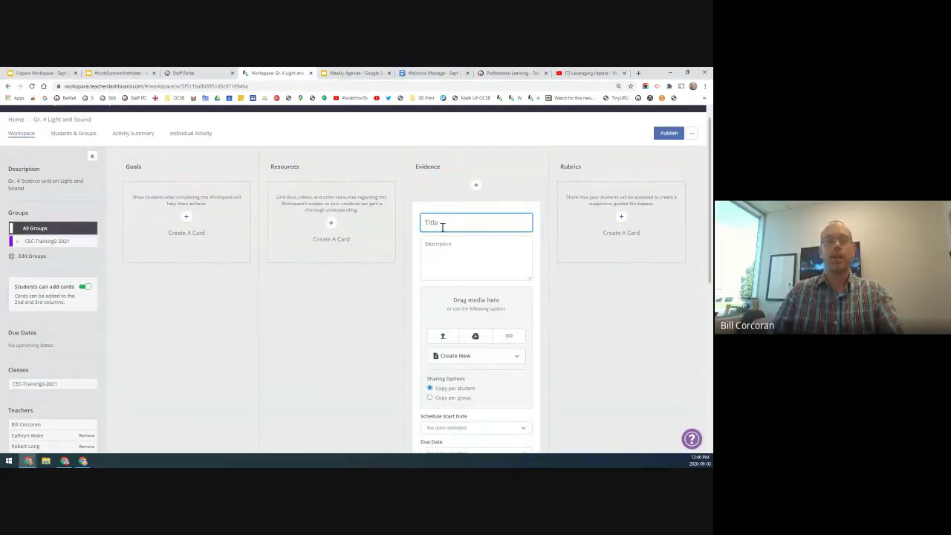
pyautogui.write('Gr.')
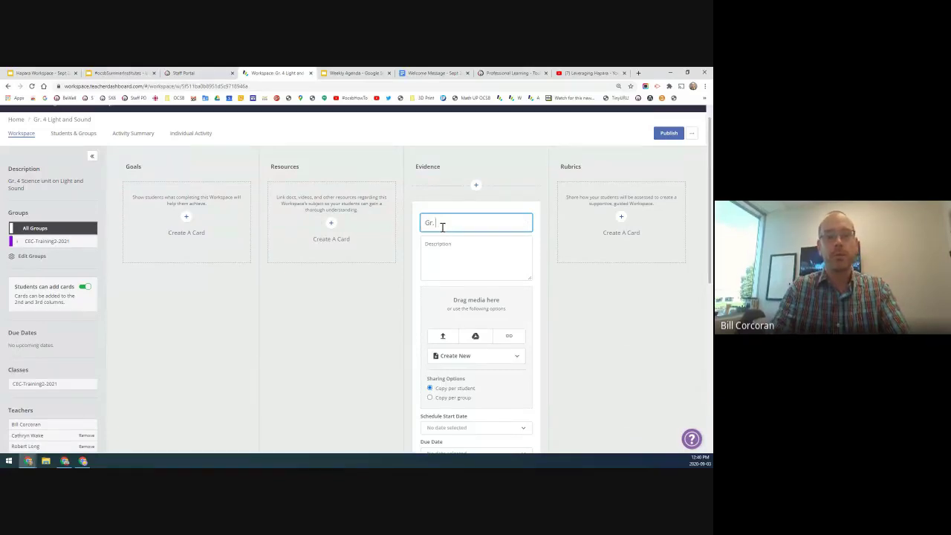
pyautogui.write(' 4 Light')
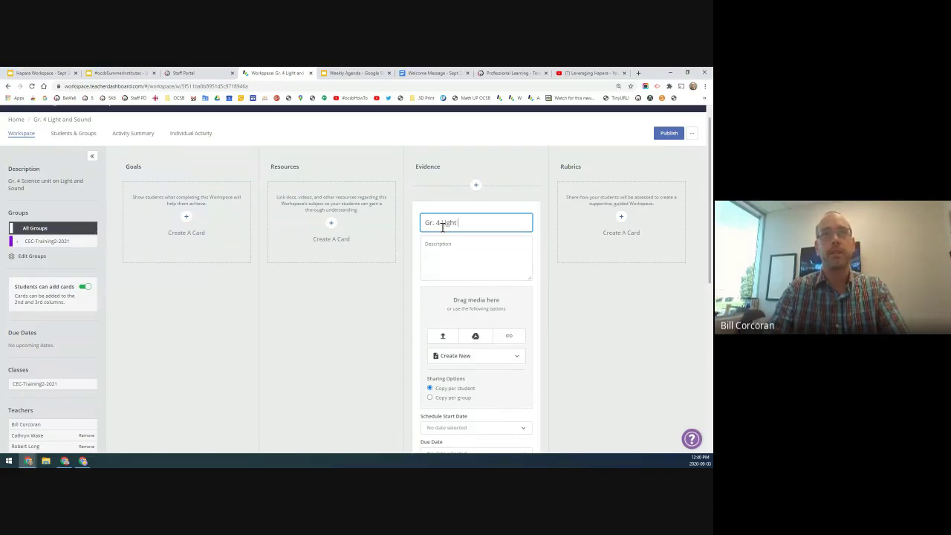
pyautogui.write(' and Sound Lea')
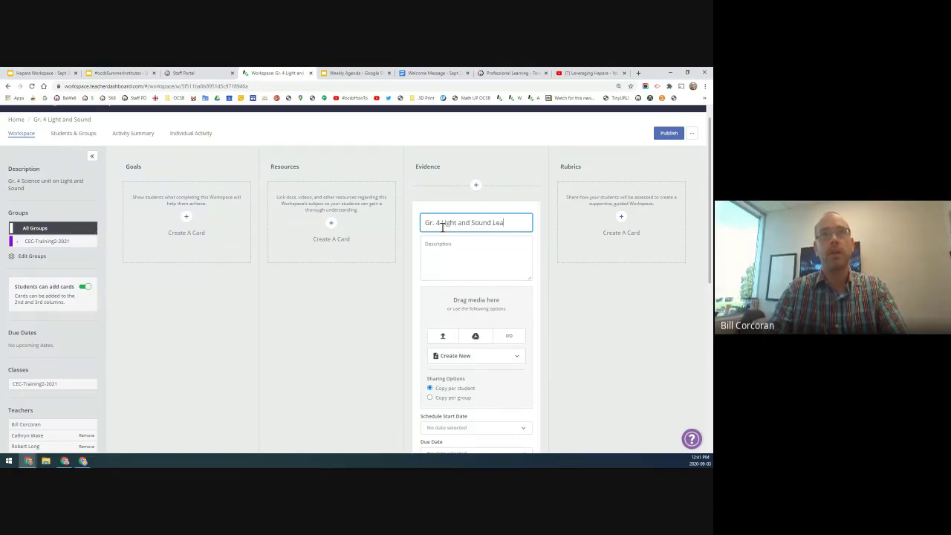
pyautogui.write('rning')
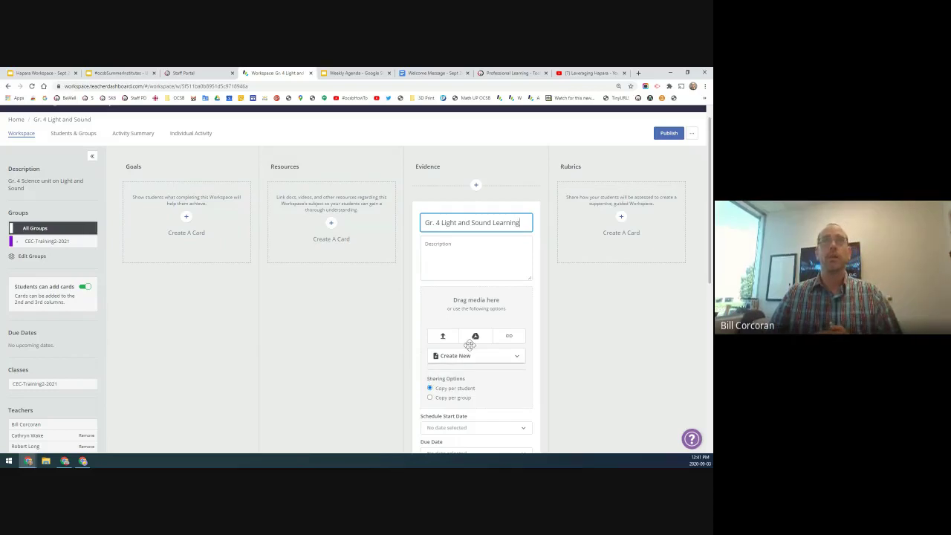
# Search Google Drive for "Gr. 4" and attach the "Gr. 4 Light and Sound" Slides file to the Evidence card.
pyautogui.click(476, 337)
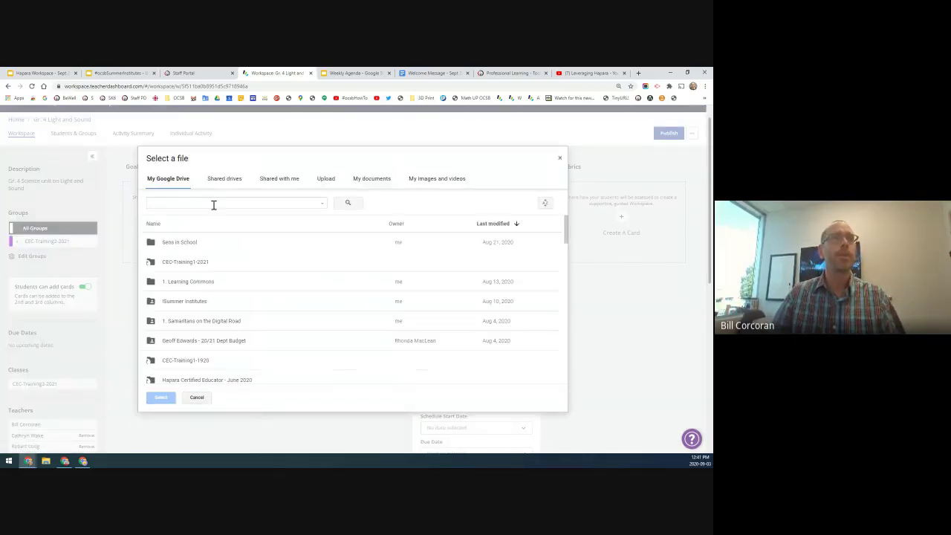
pyautogui.click(215, 202)
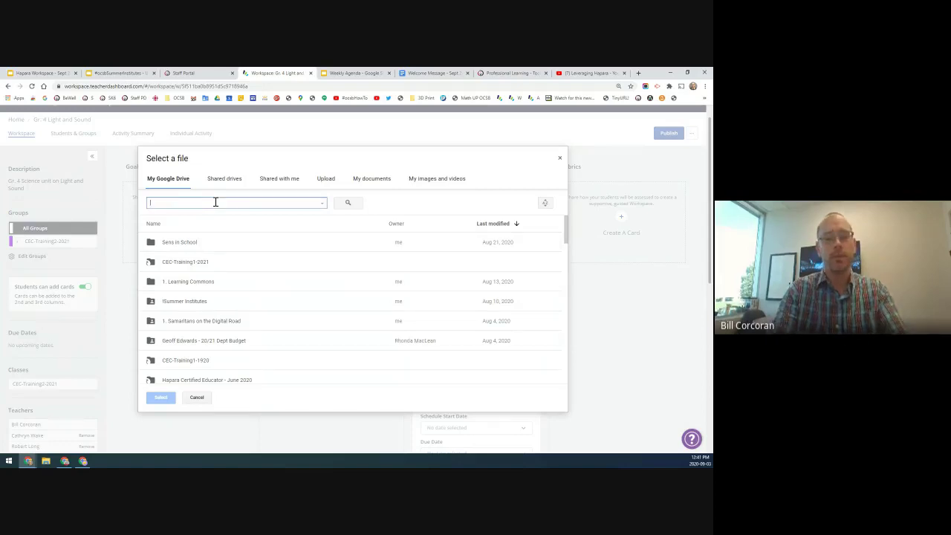
pyautogui.write('Gr. 4')
pyautogui.press('Return')
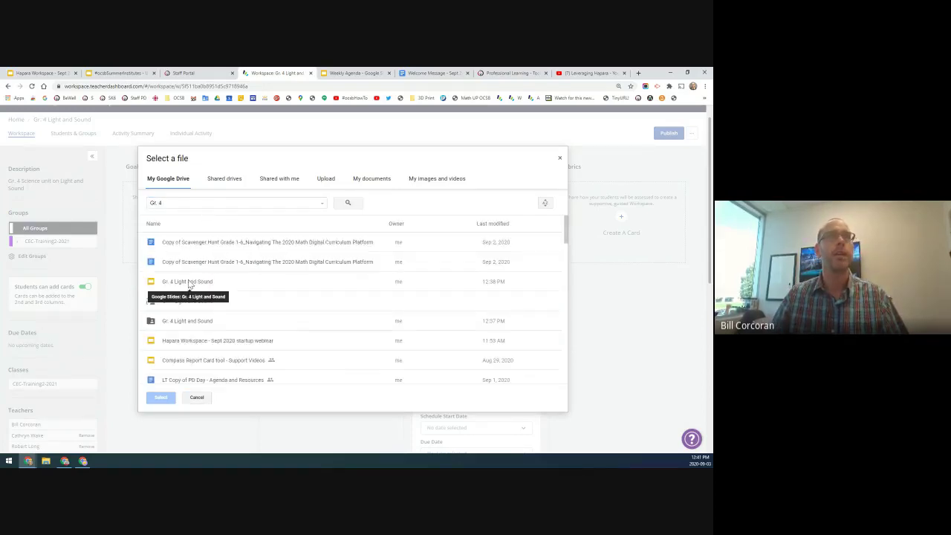
pyautogui.click(186, 286)
pyautogui.click(162, 398)
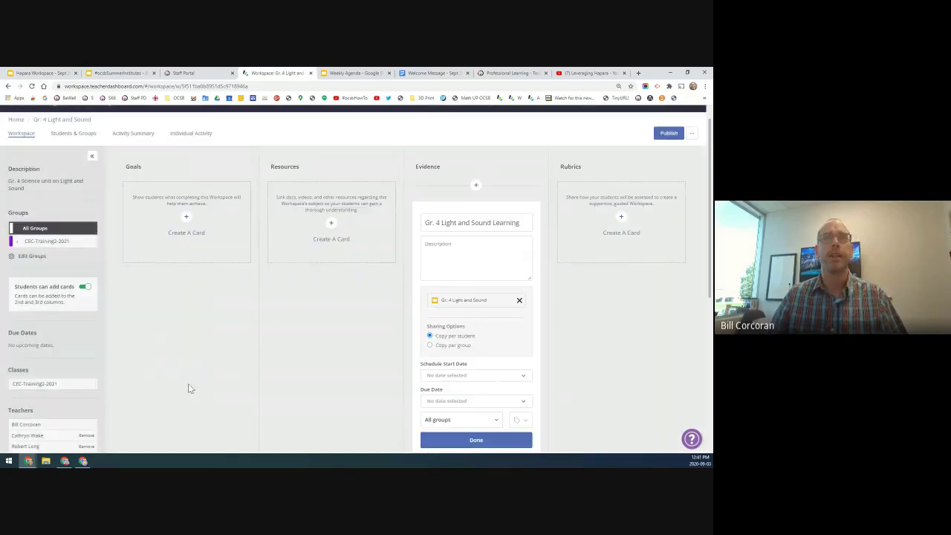
# Set the Evidence card's due date to Fri Sep 25 and save the card.
pyautogui.scroll(-2, 296, 296)
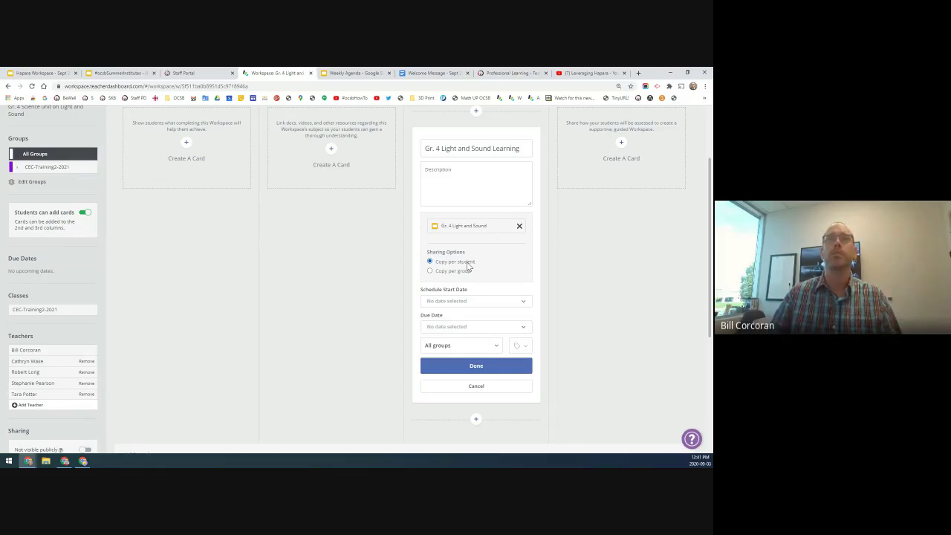
pyautogui.click(464, 301)
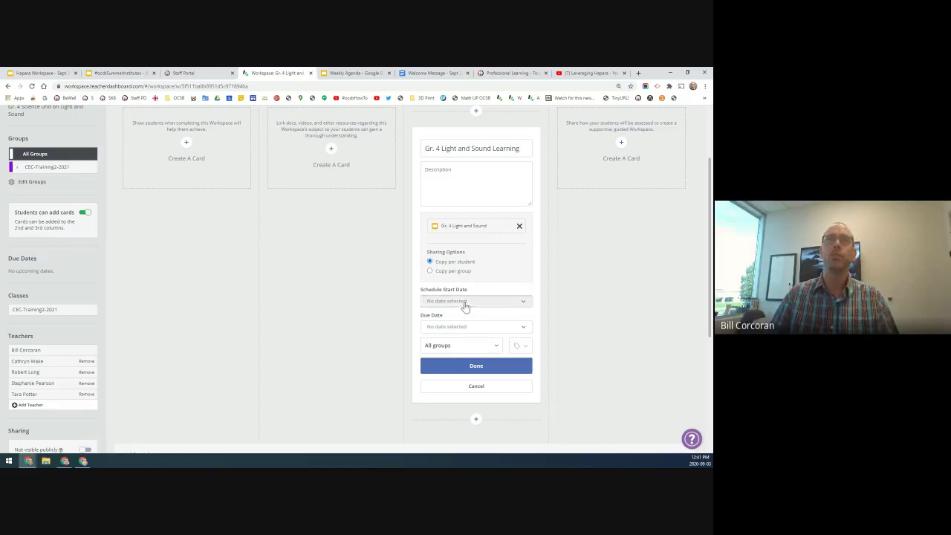
pyautogui.click(465, 302)
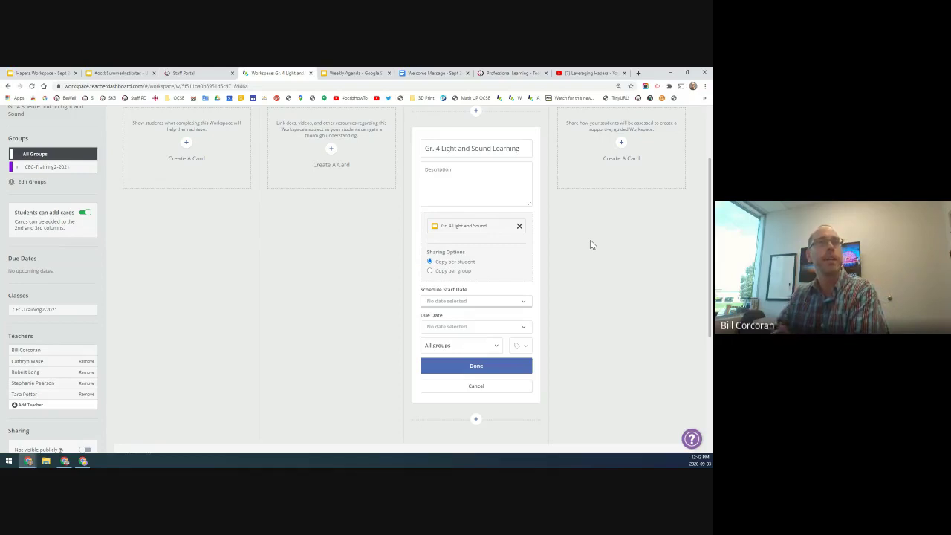
pyautogui.click(463, 330)
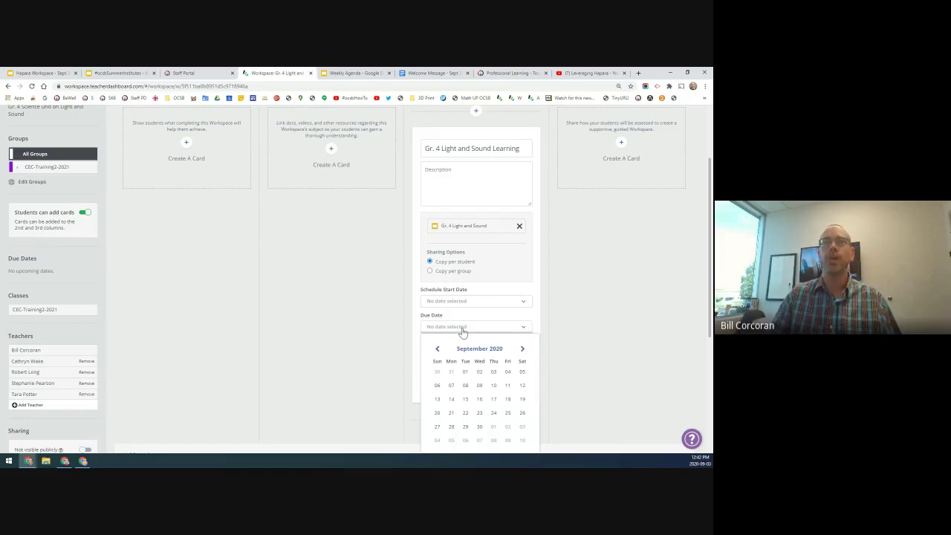
pyautogui.click(507, 419)
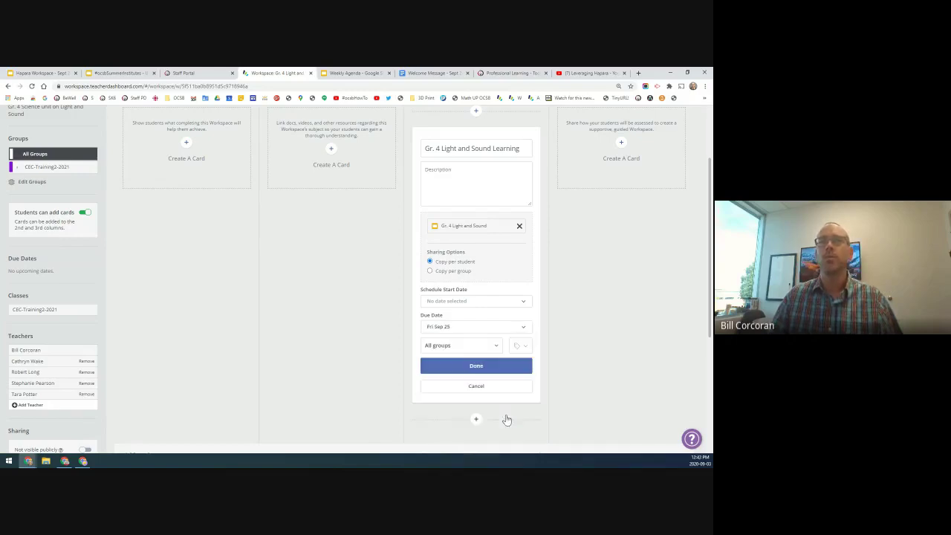
pyautogui.click(477, 367)
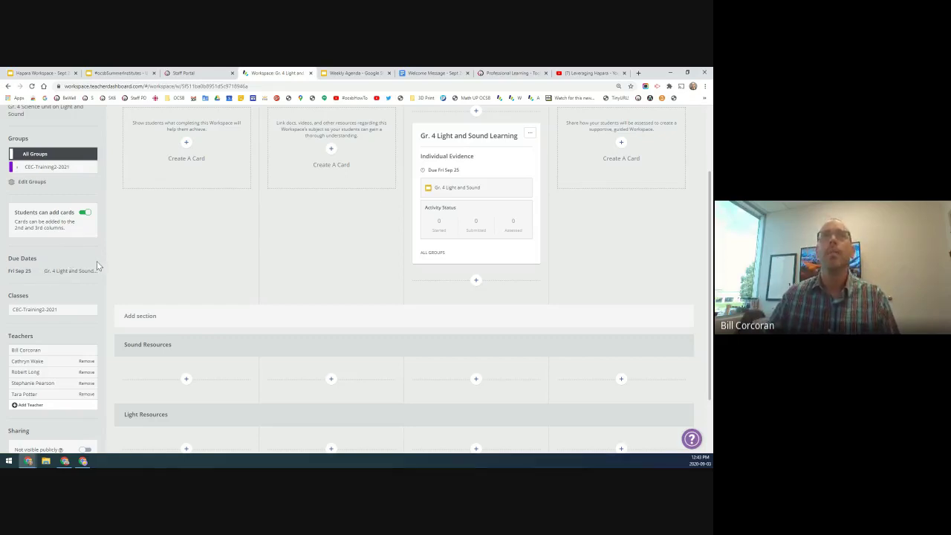
# Color the "Gr. 4 Light and Sound Learning" Evidence card yellow.
pyautogui.scroll(1, 370, 241)
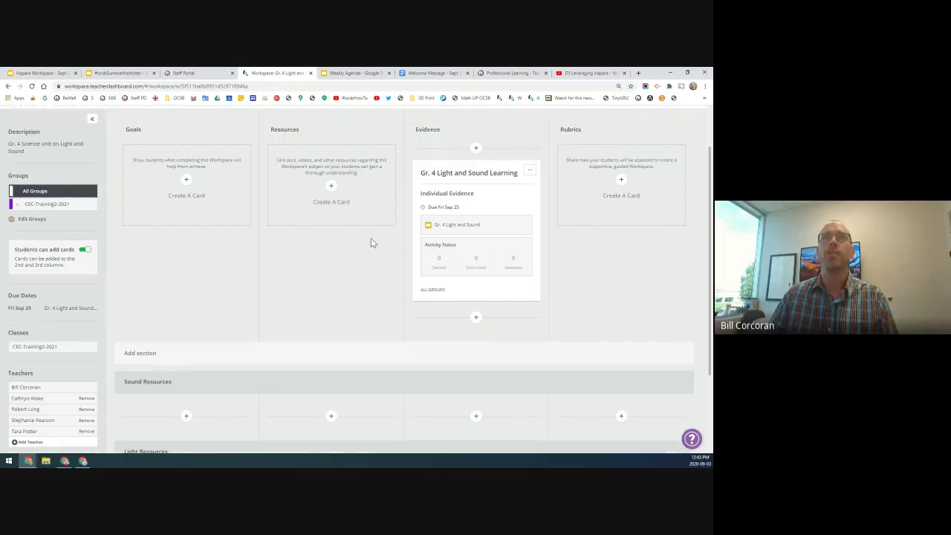
pyautogui.click(530, 170)
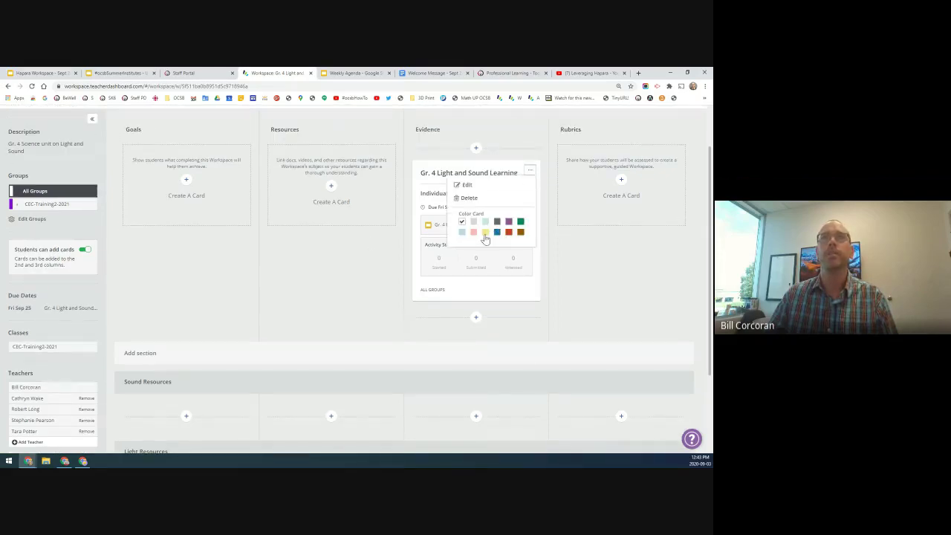
pyautogui.click(484, 235)
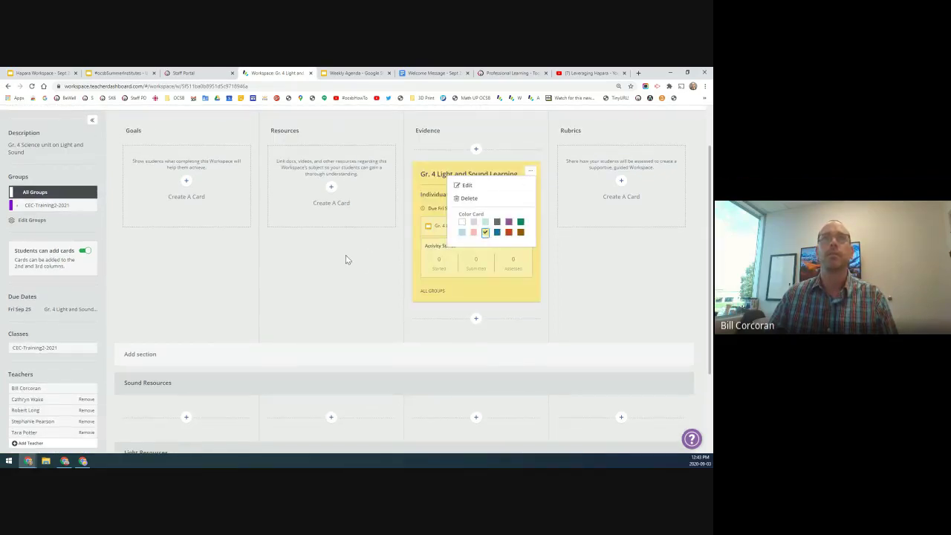
pyautogui.click(346, 260)
# Publish the "Gr. 4 Light and Sound" Workspace to its learners.
pyautogui.scroll(2, 346, 260)
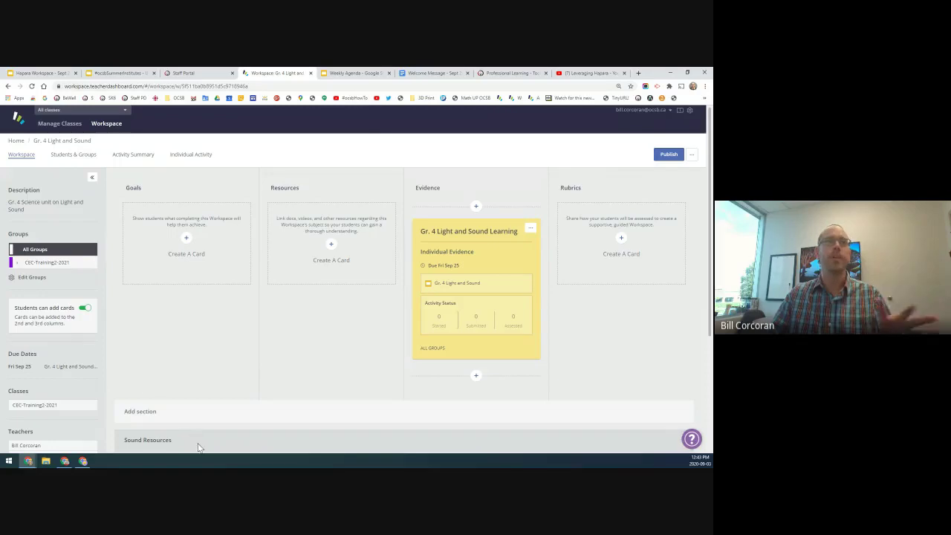
pyautogui.moveTo(227, 431)
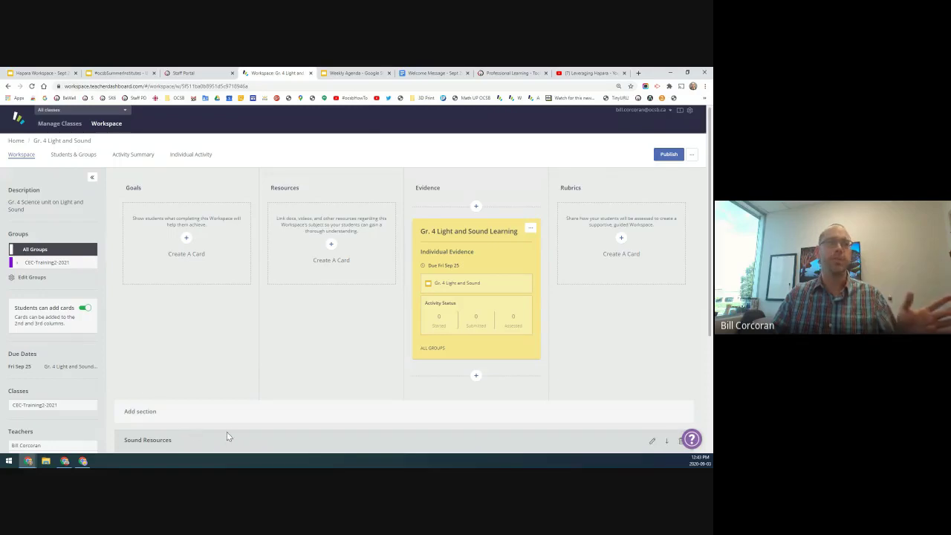
pyautogui.click(669, 156)
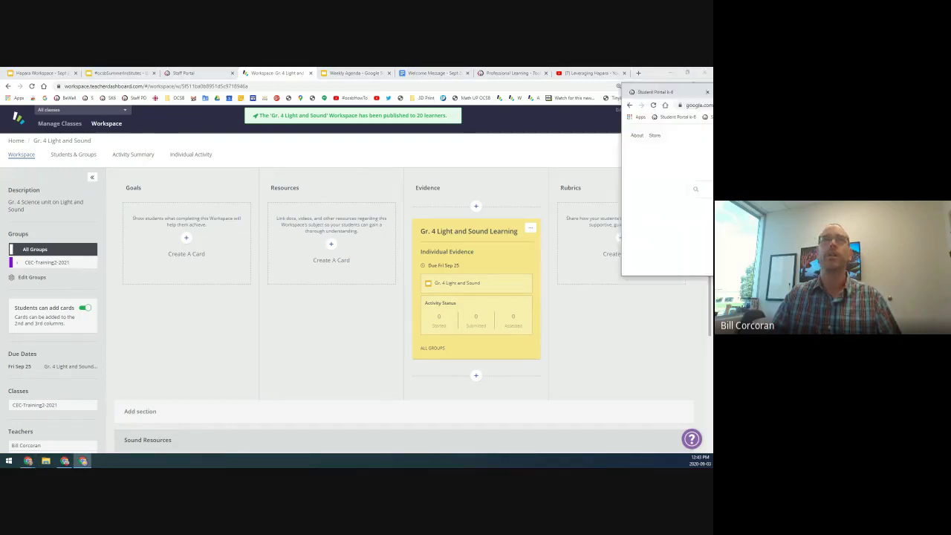
# Switch to the student's browser window and open the Hapara Workspace and Student Dashboard from the K-6 Student Portal.
pyautogui.click(602, 133)
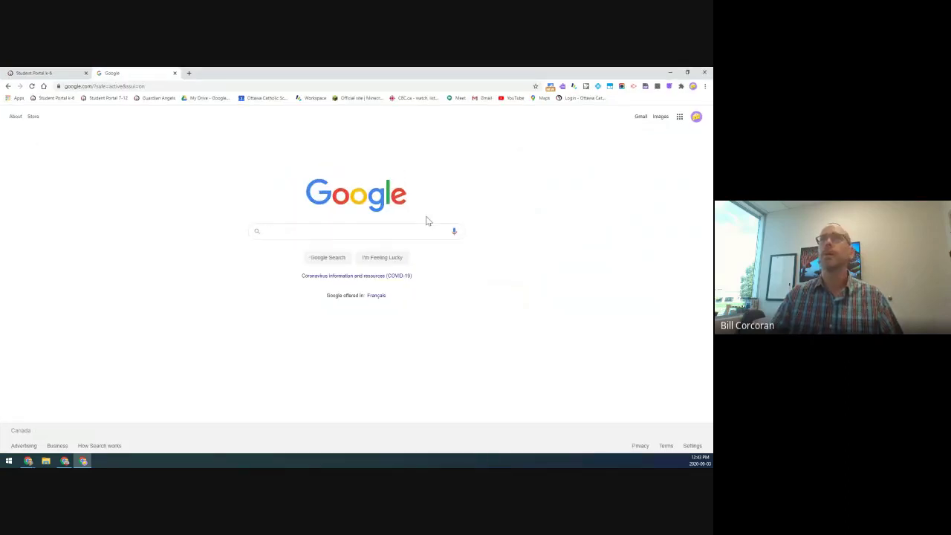
pyautogui.click(33, 73)
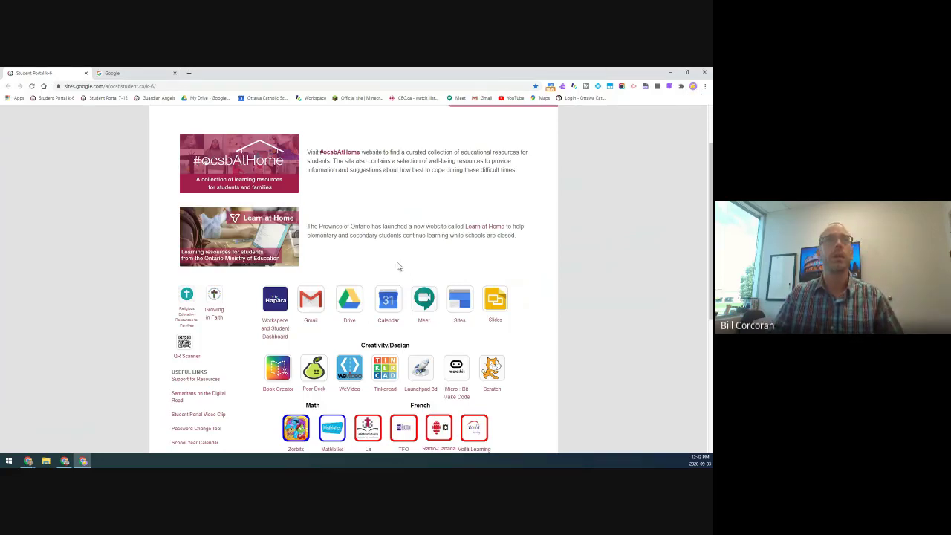
pyautogui.click(277, 327)
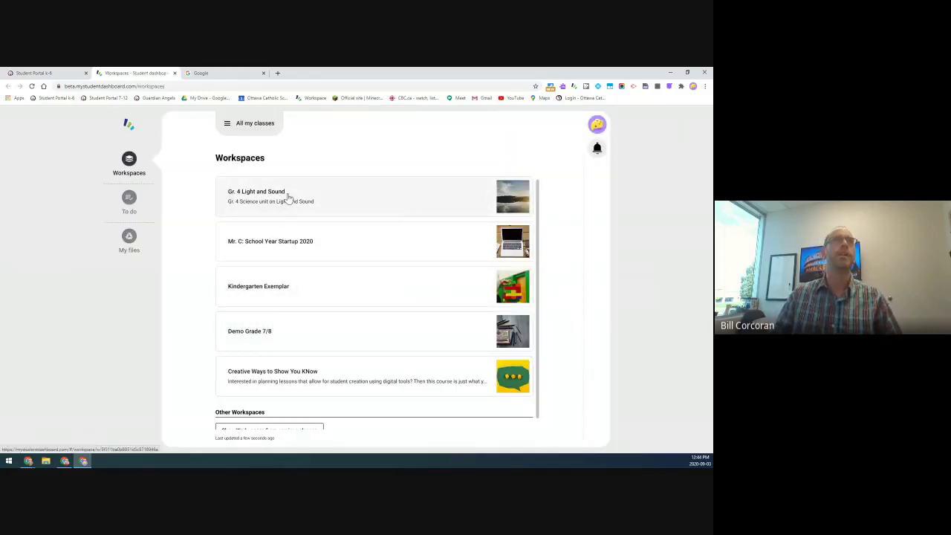
# Filter the student's Workspaces to the class CEC-Training2-2021 and open the "Gr. 4 Light and Sound" Workspace.
pyautogui.click(262, 127)
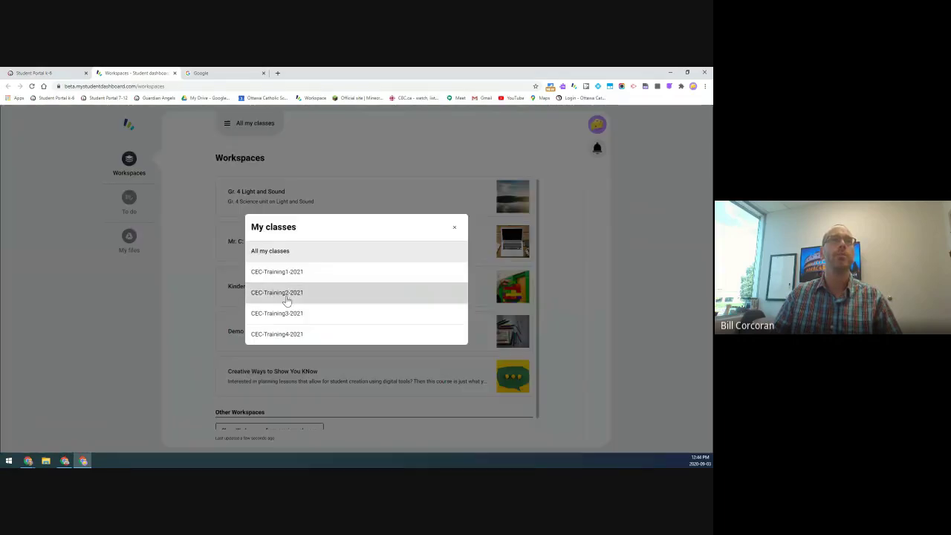
pyautogui.click(286, 297)
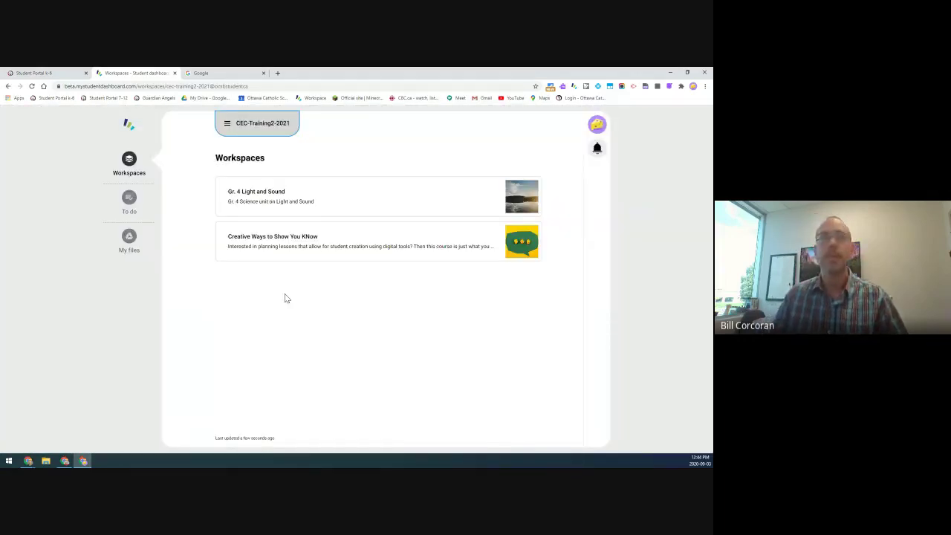
pyautogui.click(259, 196)
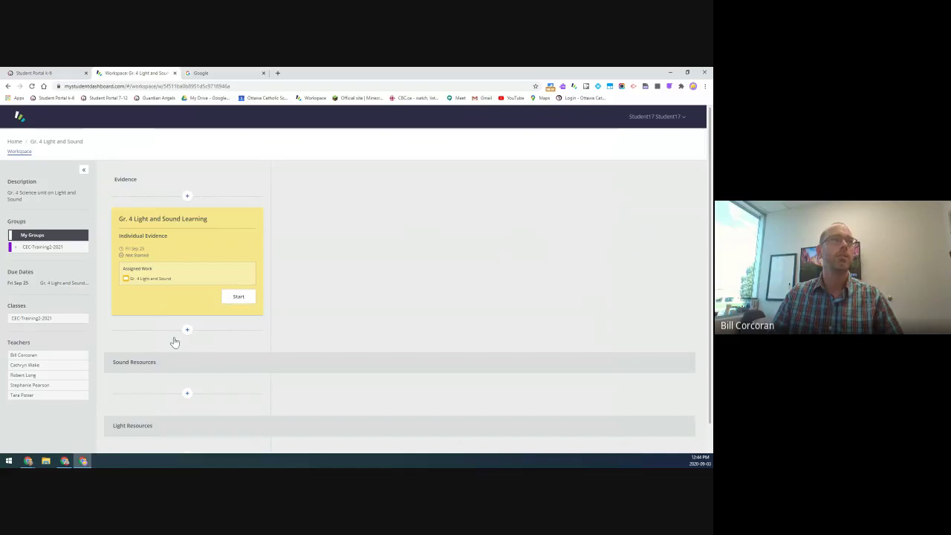
pyautogui.scroll(-1, 175, 340)
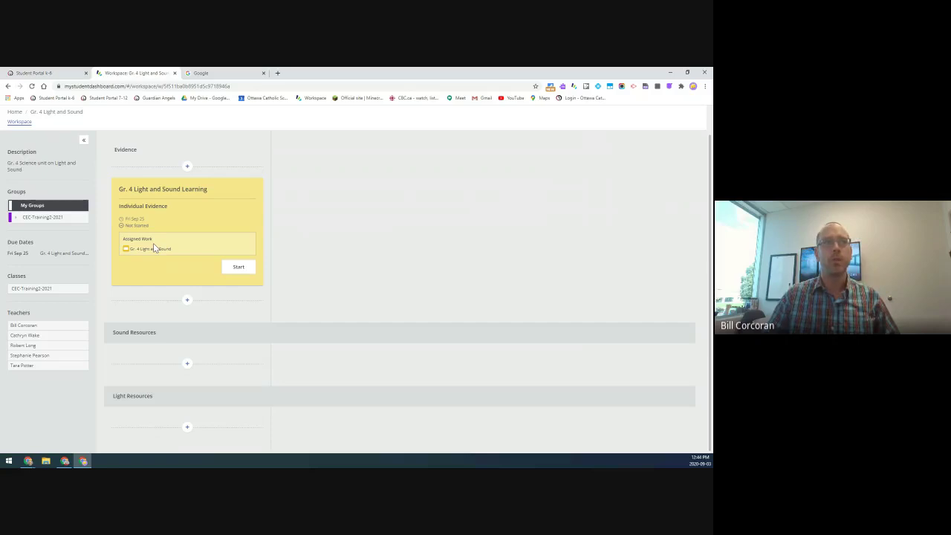
# Start the assigned Slides work and enter "Typing here …" and "Add a picture" on separate lines in the Light slide's body.
pyautogui.click(238, 267)
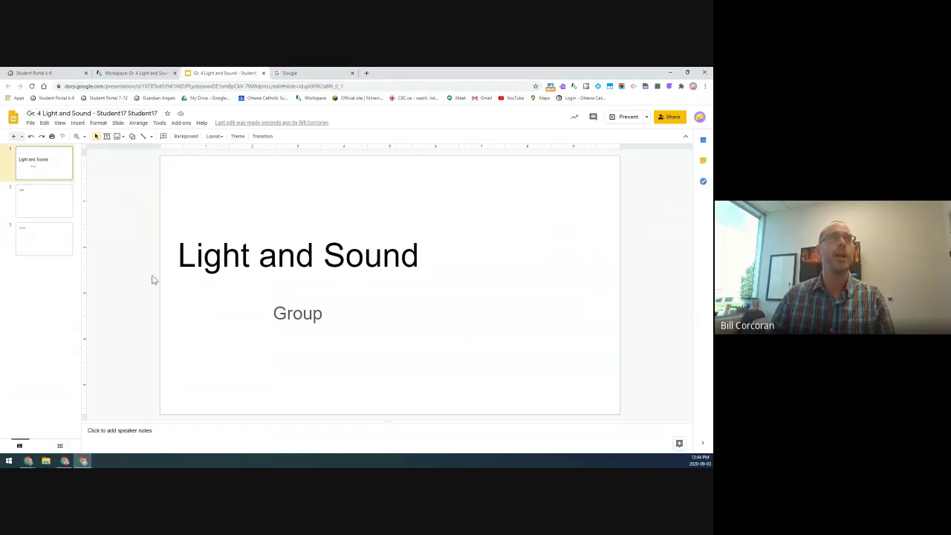
pyautogui.press('Down')
pyautogui.click(227, 247)
pyautogui.write('Typing her')
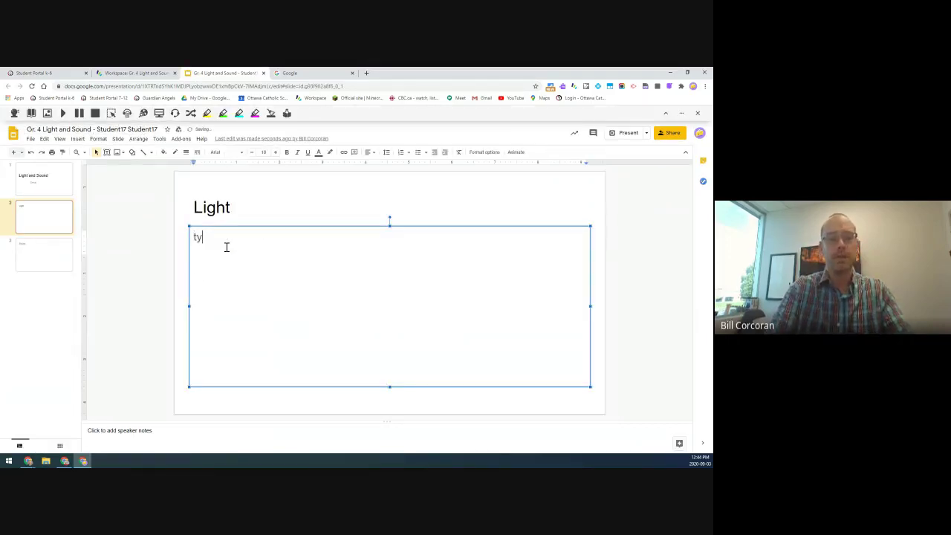
pyautogui.write('e ...')
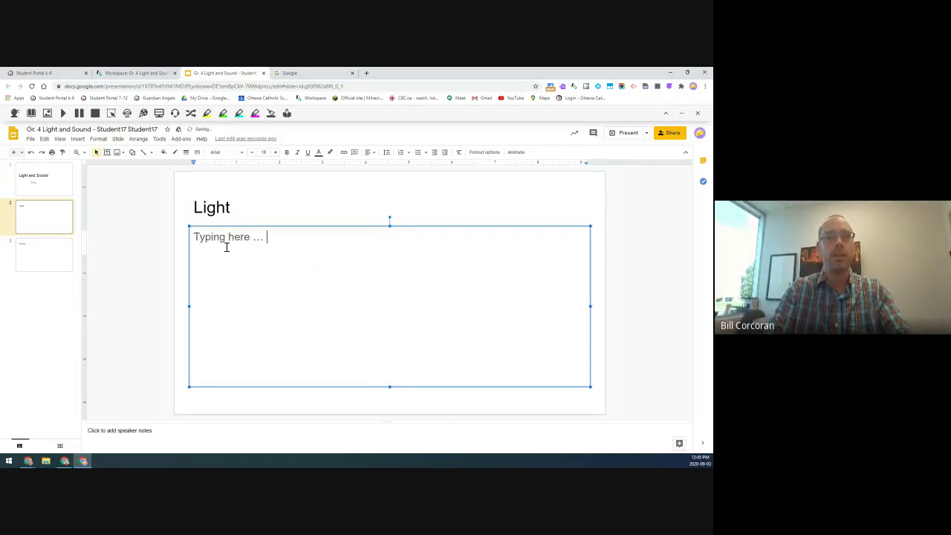
pyautogui.press('Return')
pyautogui.write('Ad')
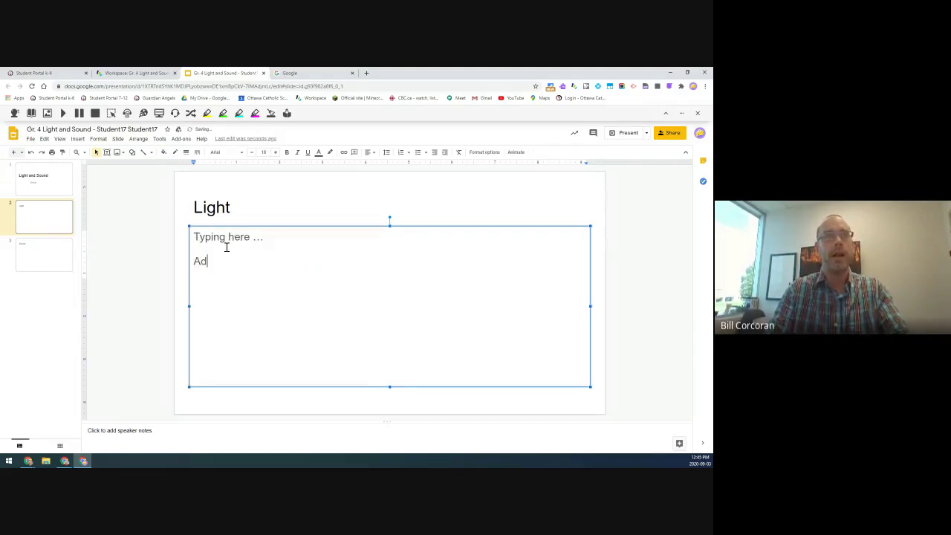
pyautogui.write('d a picture')
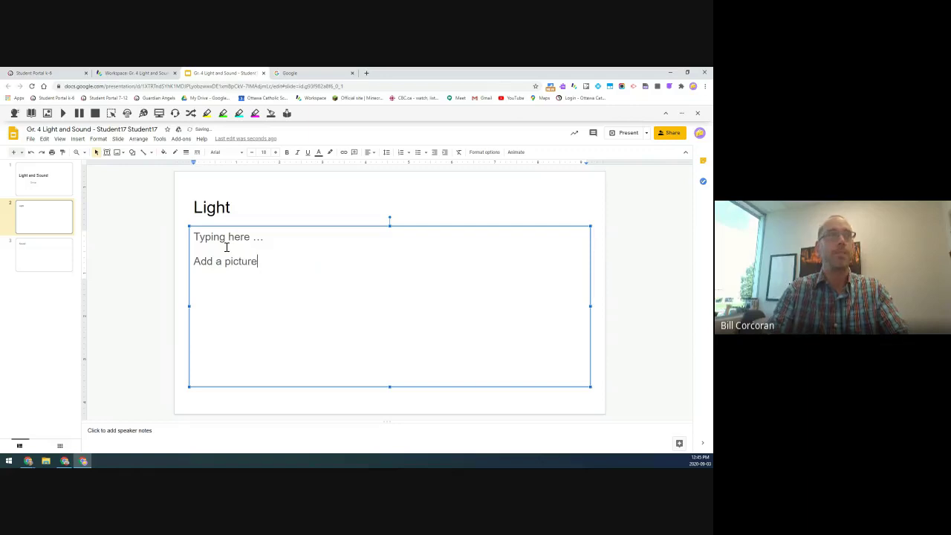
pyautogui.click(146, 275)
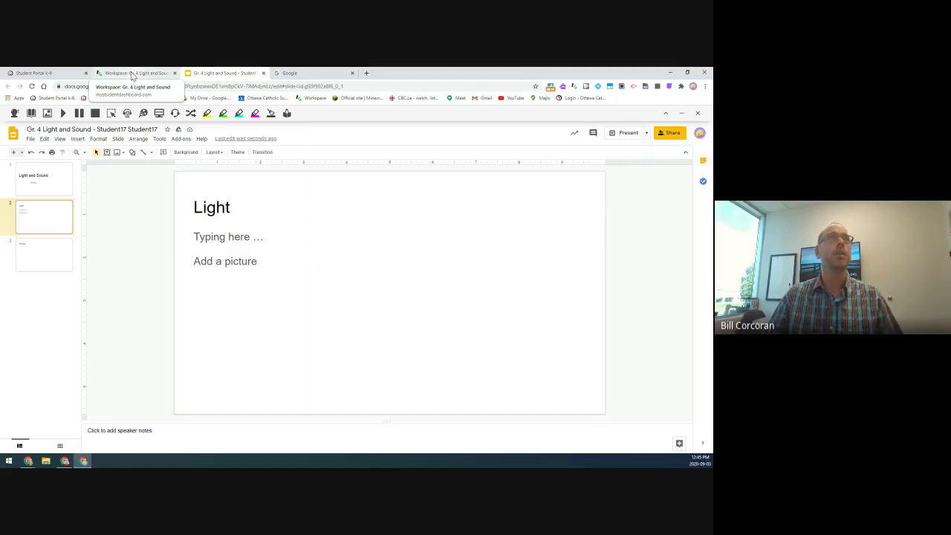
# Return to the teacher's Workspace, open the student's presentation from the Evidence card's started work, and view the Light slide.
pyautogui.click(133, 74)
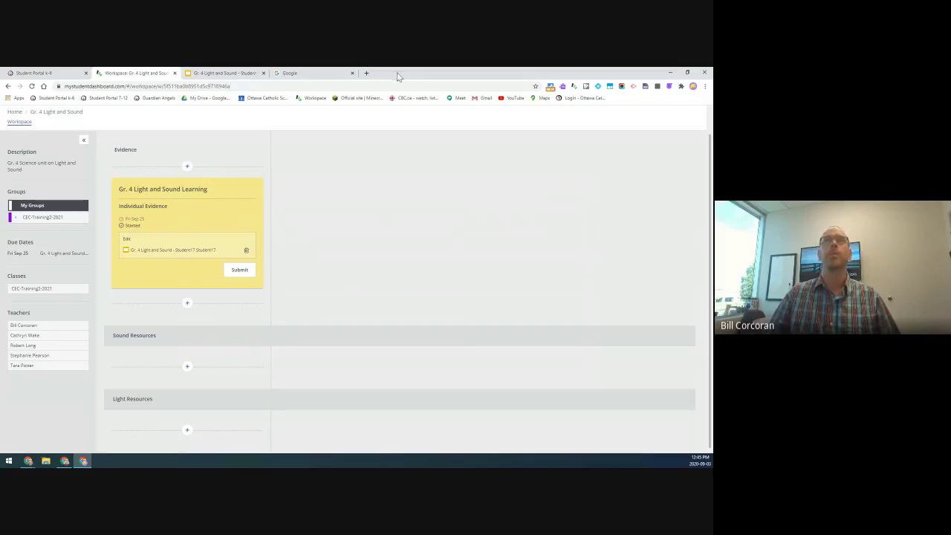
pyautogui.click(669, 72)
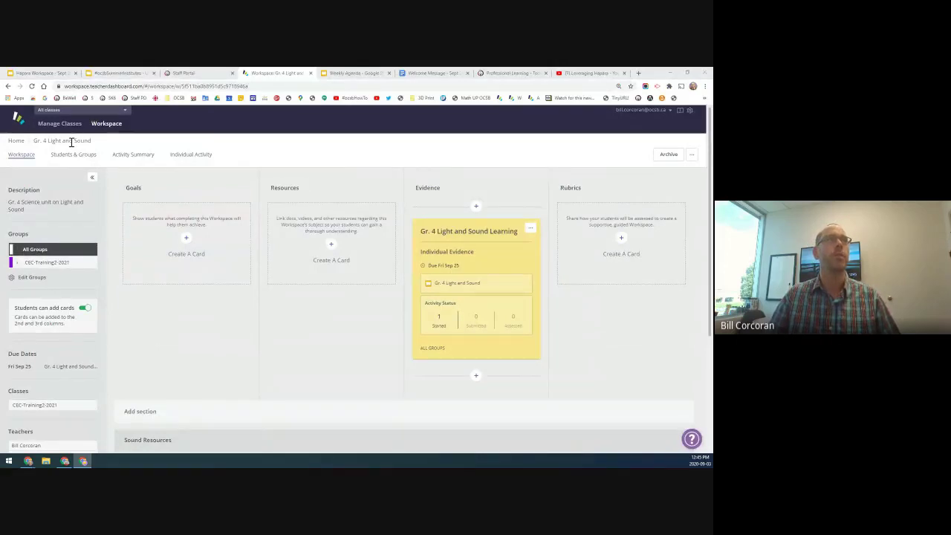
pyautogui.click(439, 326)
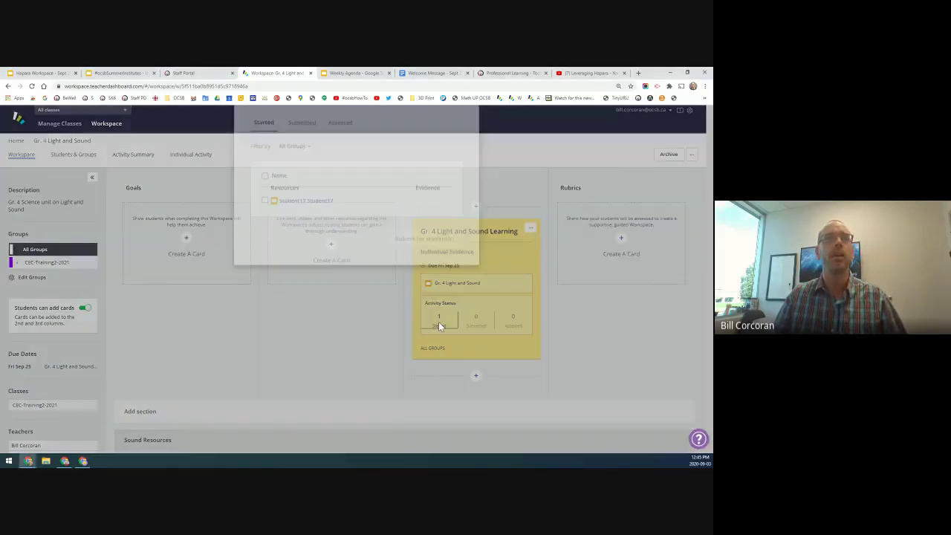
pyautogui.moveTo(330, 256)
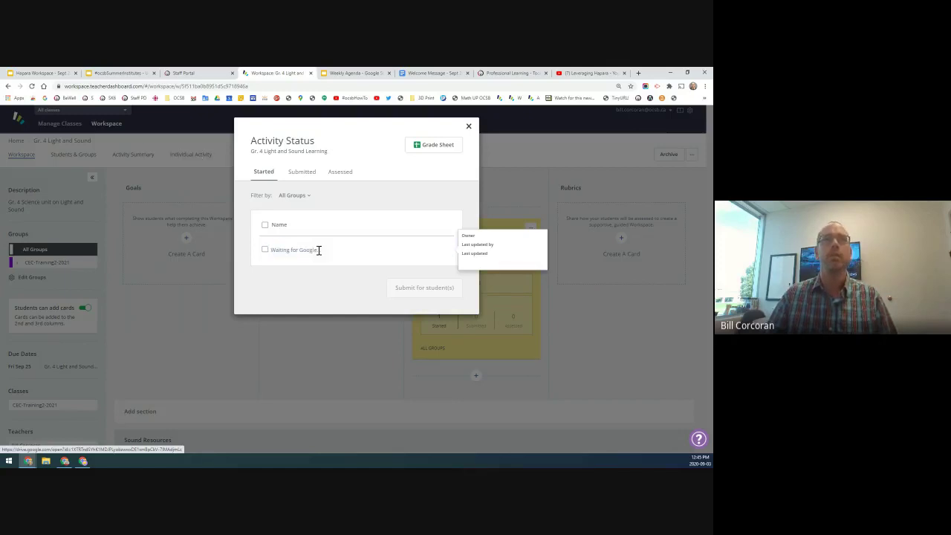
pyautogui.click(319, 254)
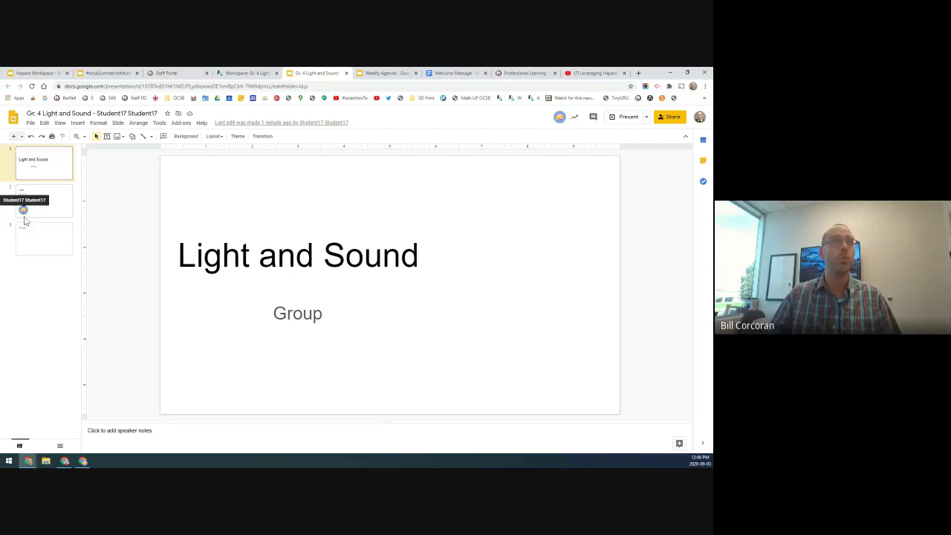
pyautogui.click(52, 210)
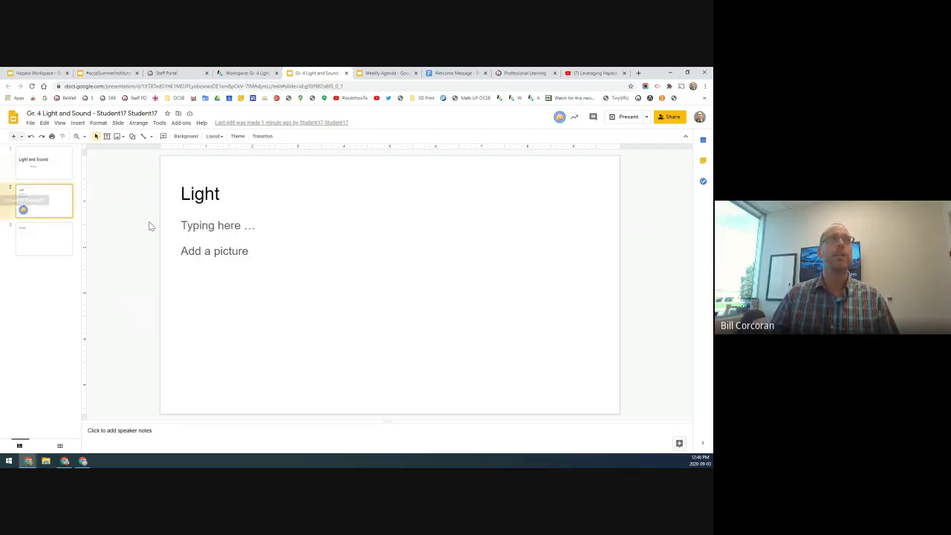
# Close the student's presentation, the Weekly Agenda page and the Activity Status window.
pyautogui.click(346, 73)
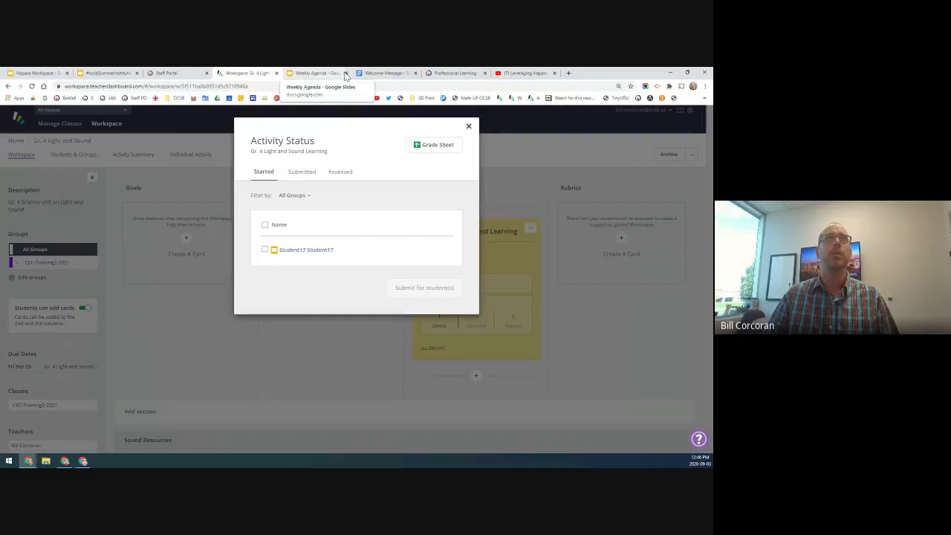
pyautogui.click(346, 73)
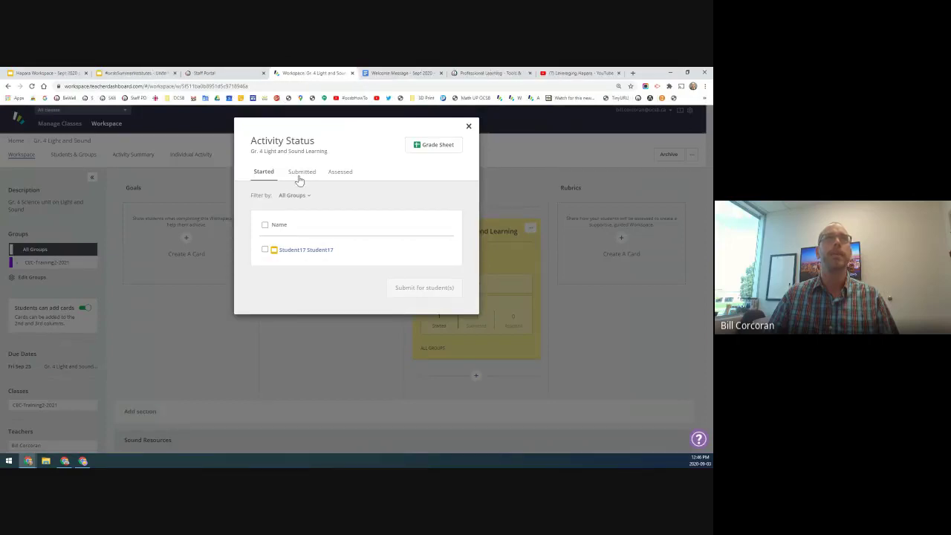
pyautogui.click(469, 126)
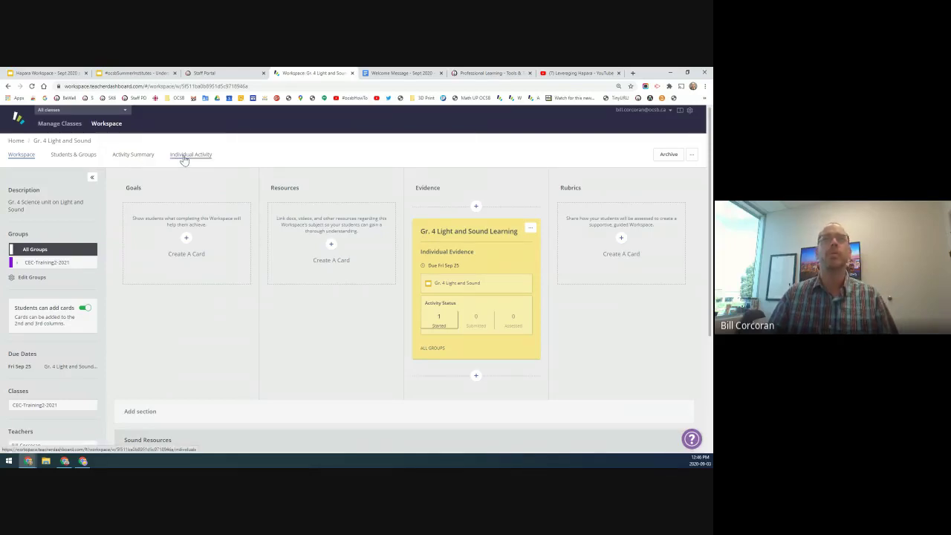
# Reopen the Evidence card's started work list, and from the student's window submit the Light and Sound assignment to the teacher.
pyautogui.click(440, 323)
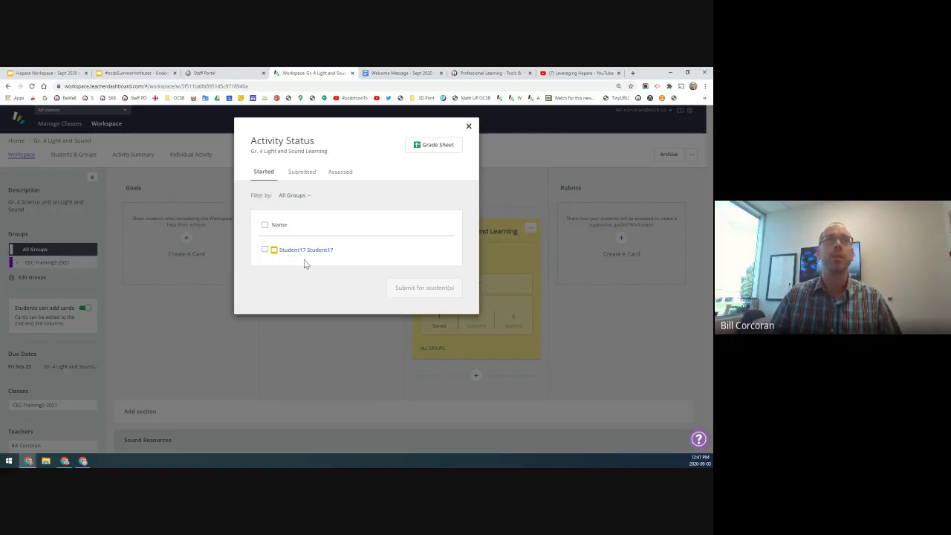
pyautogui.moveTo(300, 256)
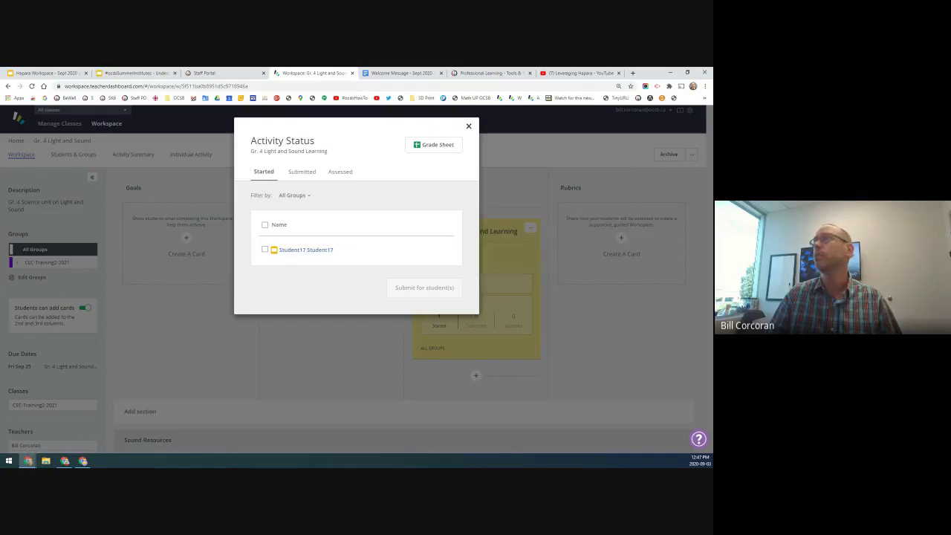
pyautogui.moveTo(706, 123); pyautogui.dragTo(400, 143)
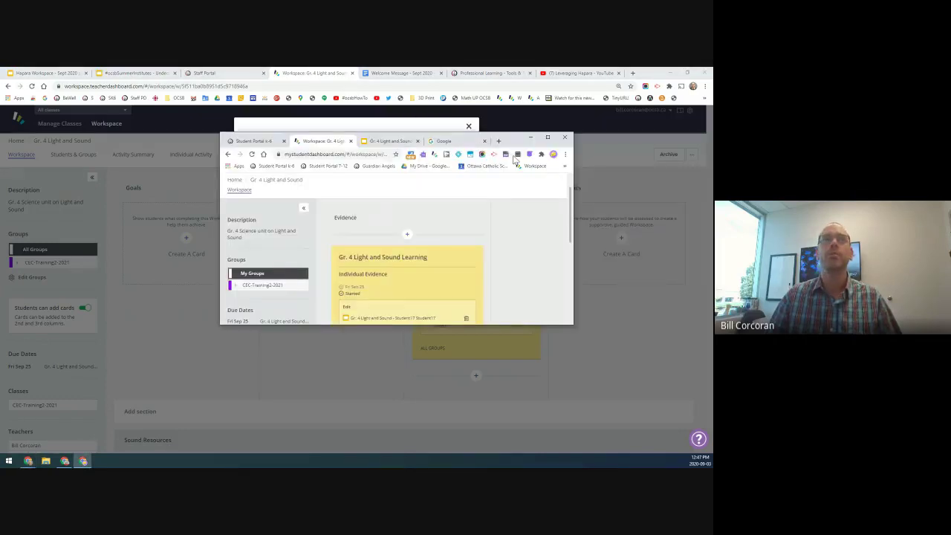
pyautogui.click(547, 138)
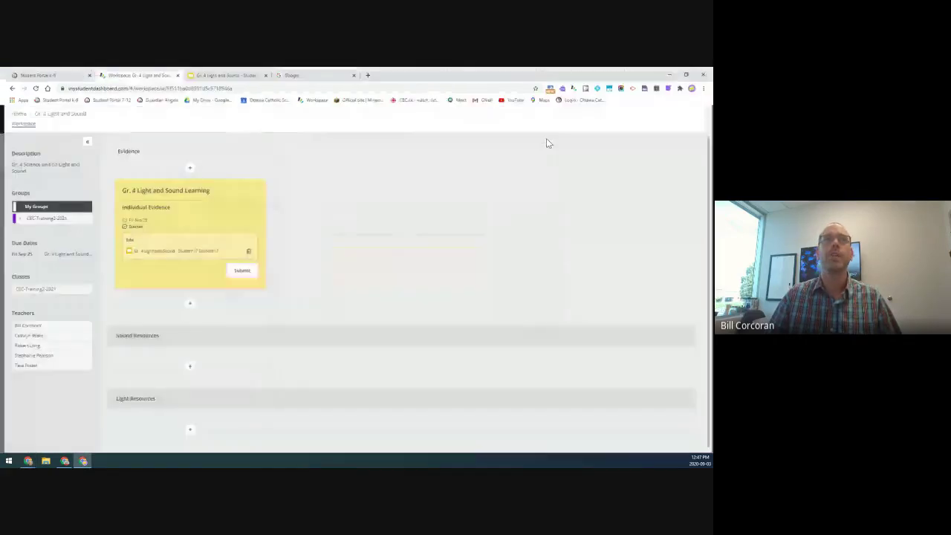
pyautogui.click(239, 272)
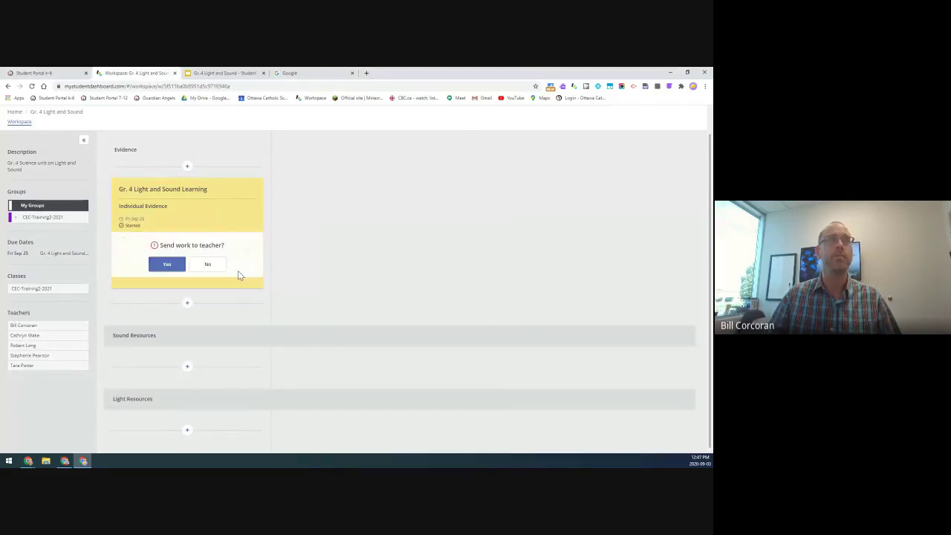
pyautogui.click(166, 264)
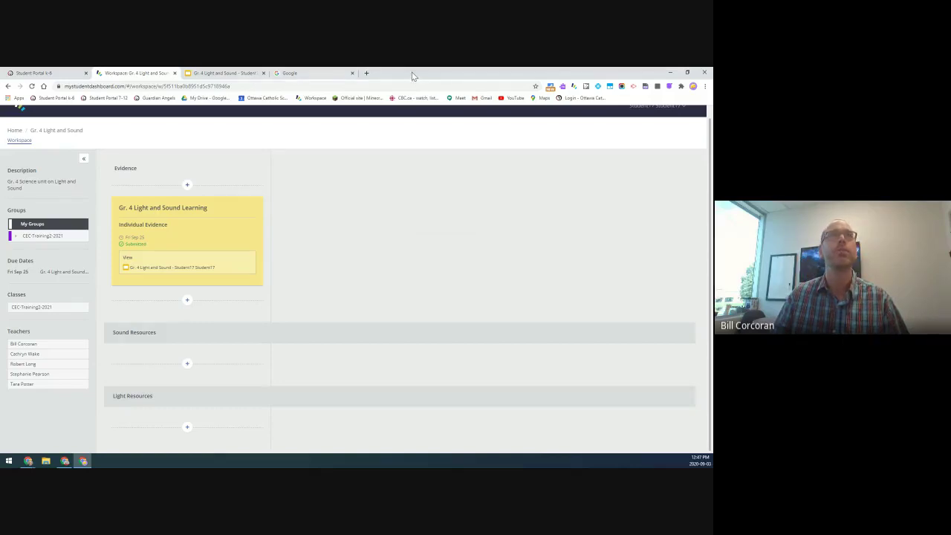
# Back in the teacher's window, open the Evidence card's submitted work and return the student's assignment for edit.
pyautogui.hotkey('alt', 'Tab')
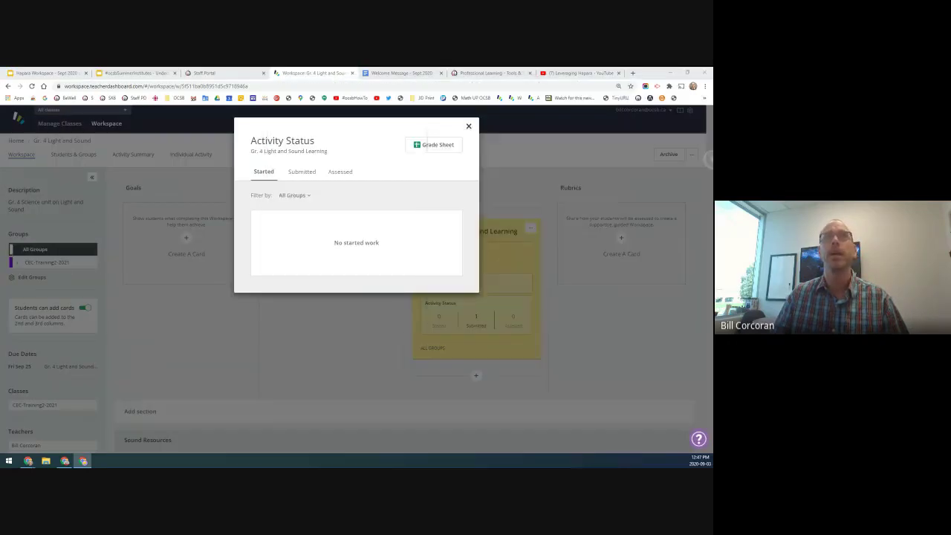
pyautogui.click(342, 335)
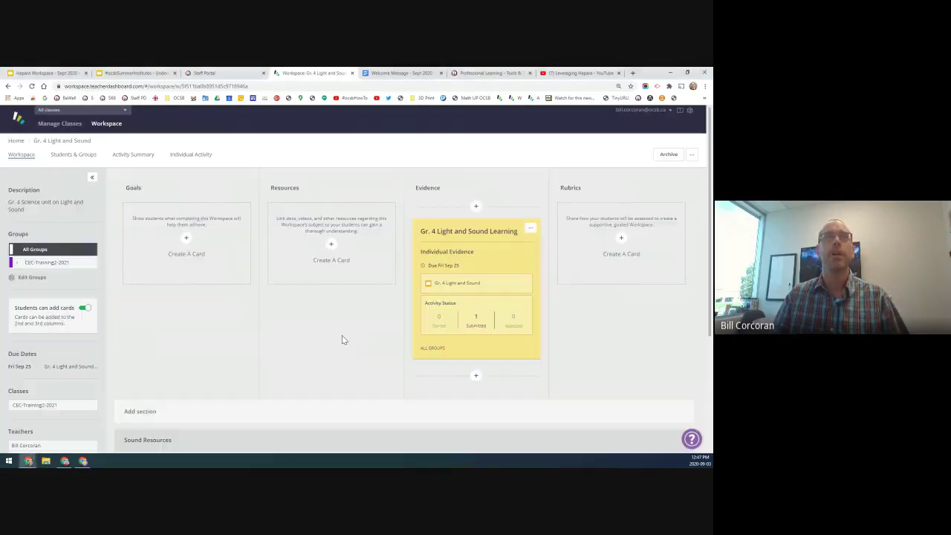
pyautogui.click(479, 325)
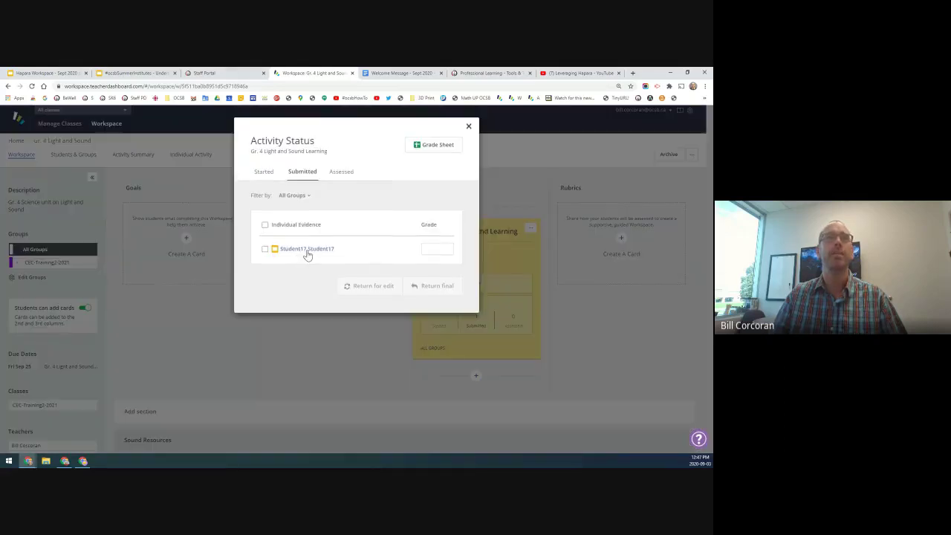
pyautogui.moveTo(310, 251)
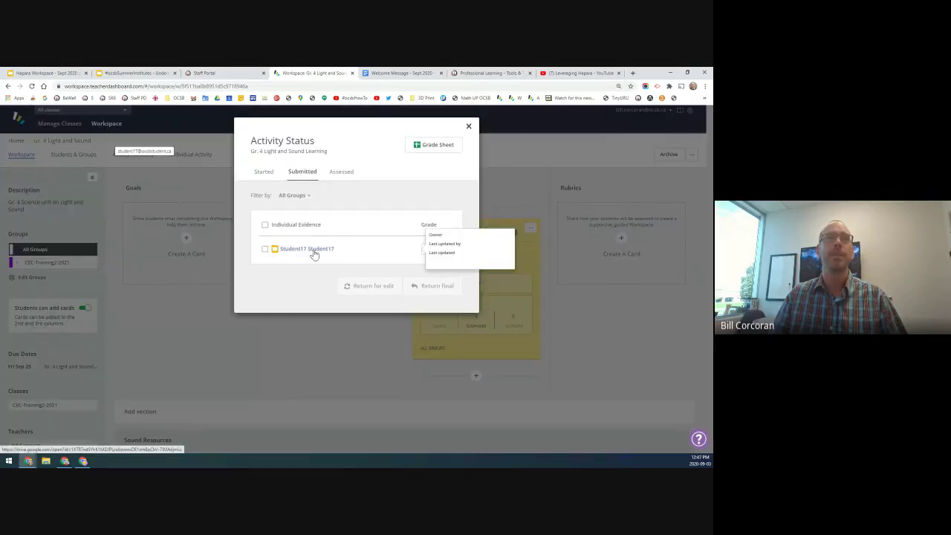
pyautogui.click(264, 250)
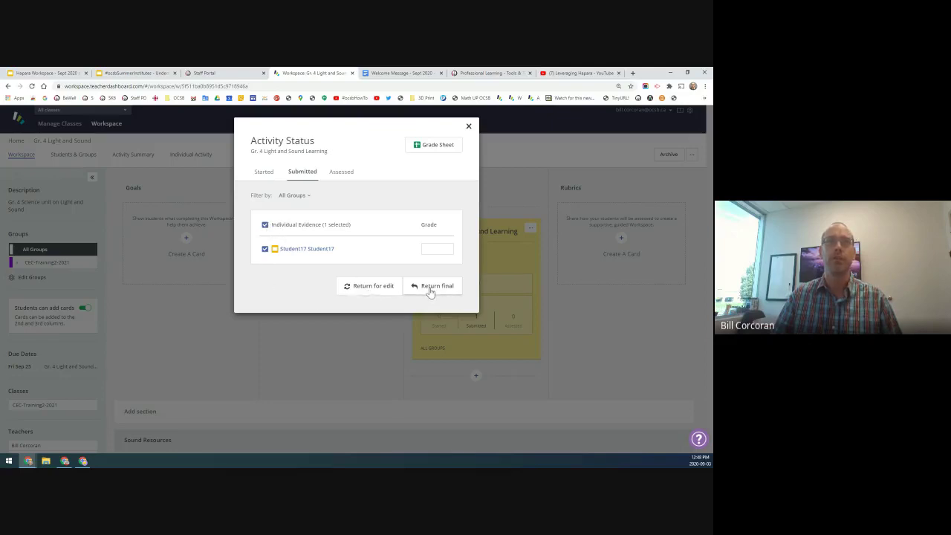
pyautogui.click(365, 286)
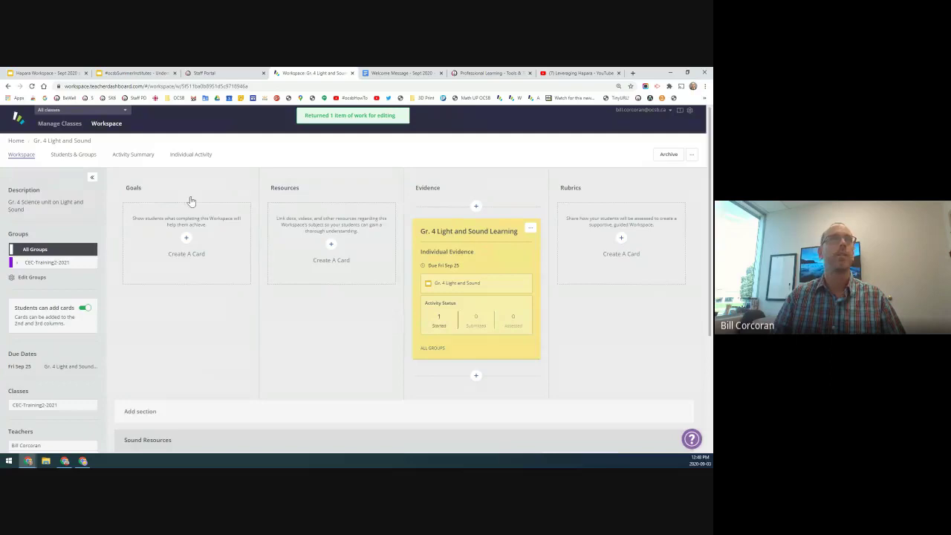
# Review the Workspace's activity summary, including the evidence activity, and open the individual activity overview of the learners.
pyautogui.click(147, 155)
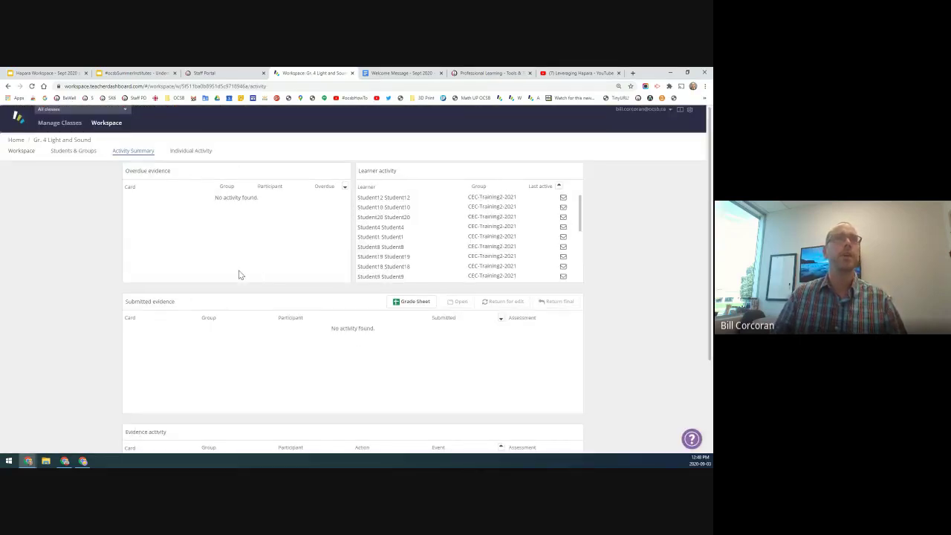
pyautogui.scroll(-3, 238, 272)
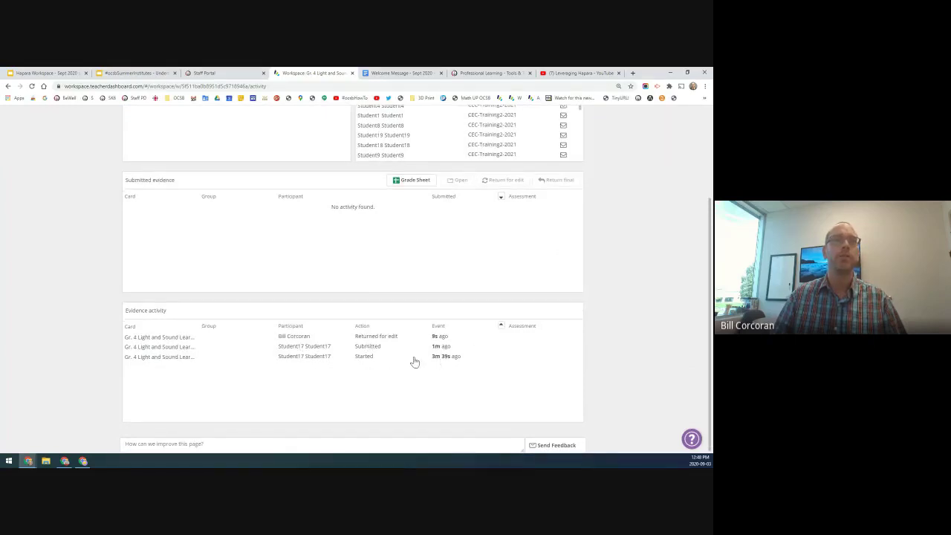
pyautogui.scroll(5, 251, 353)
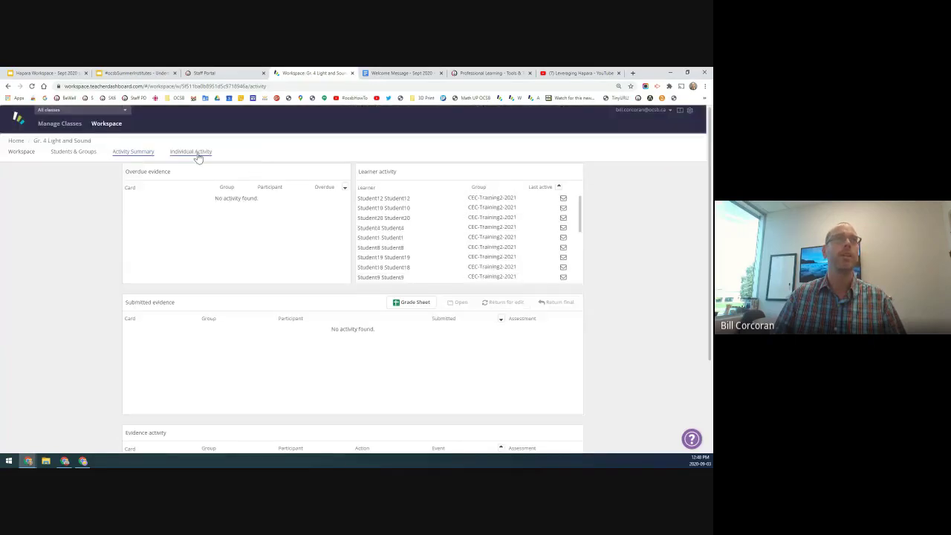
pyautogui.click(195, 154)
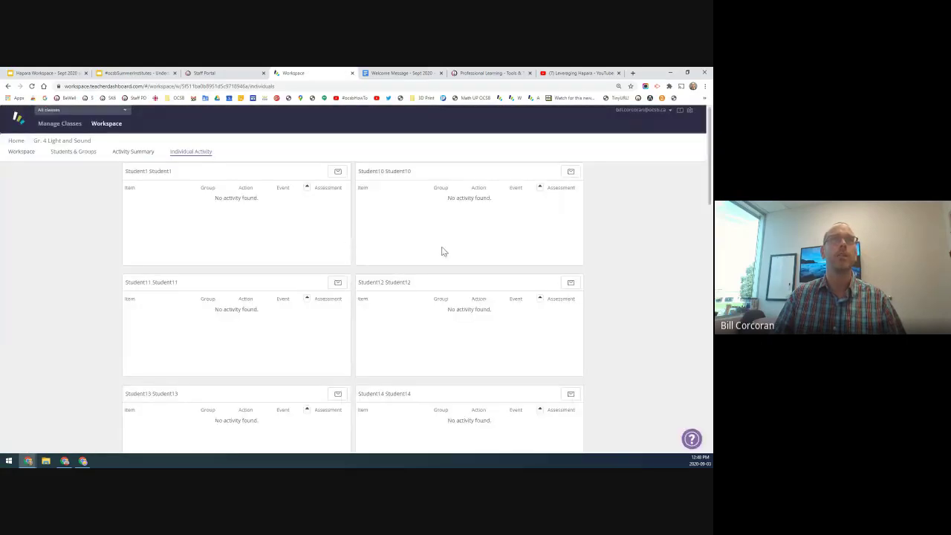
# Examine the learners' individual activity records, including the events for the Gr. 4 Light and Sound assignment.
pyautogui.scroll(-10, 444, 253)
pyautogui.scroll(-3, 445, 253)
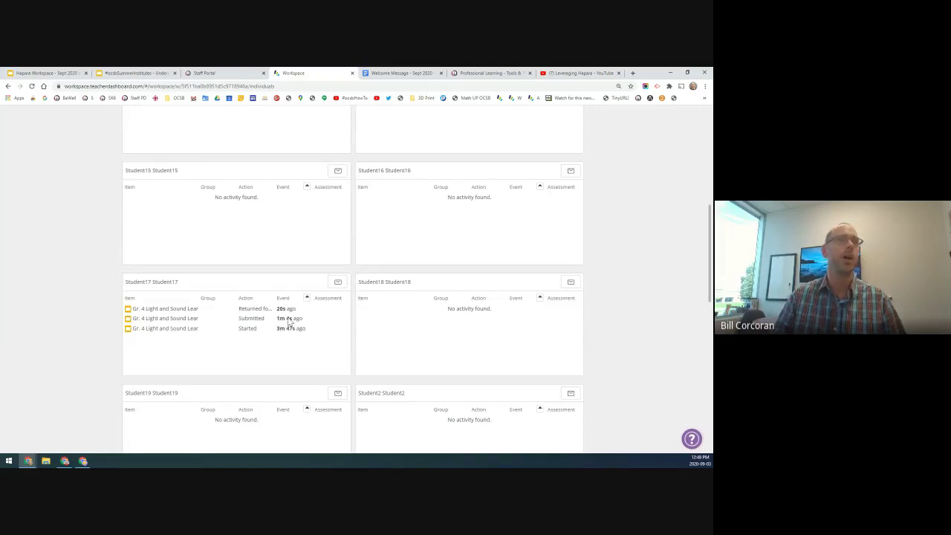
pyautogui.moveTo(286, 315)
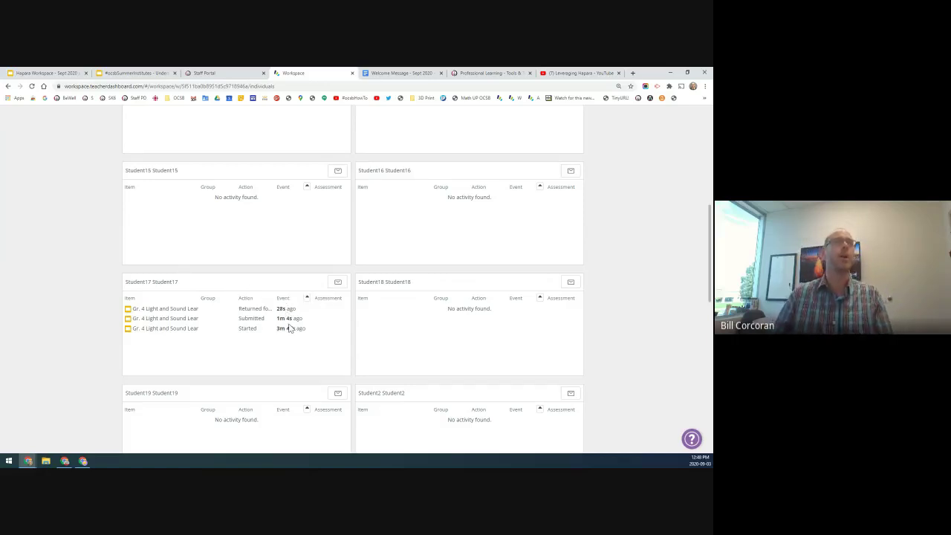
pyautogui.scroll(5, 289, 328)
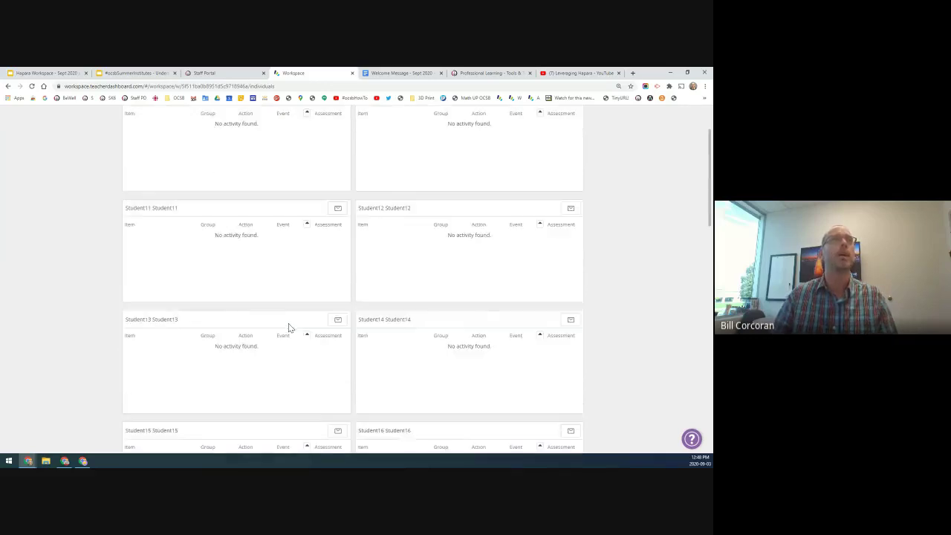
# Return to the Workspaces list and start a new student Workspace titled "Gr. 5 Human Organ System".
pyautogui.click(20, 150)
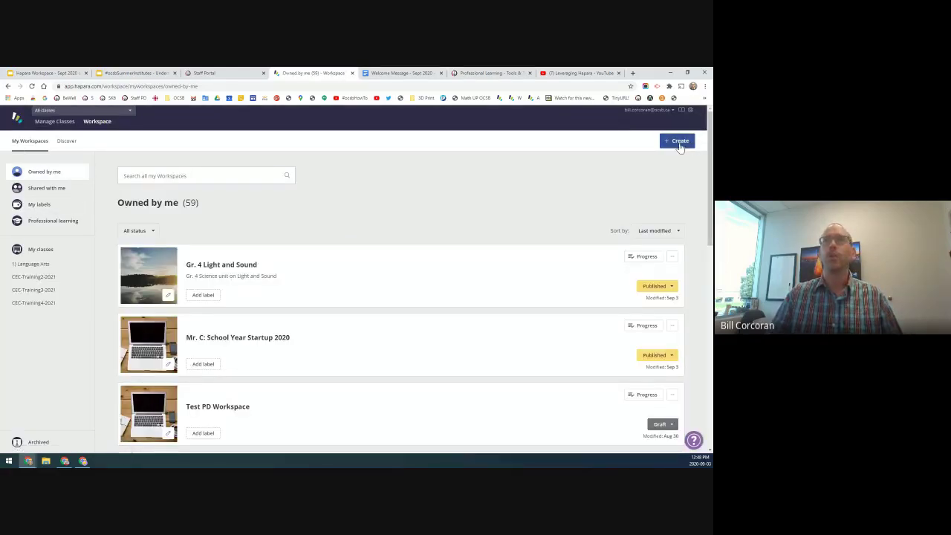
pyautogui.click(678, 141)
pyautogui.click(288, 315)
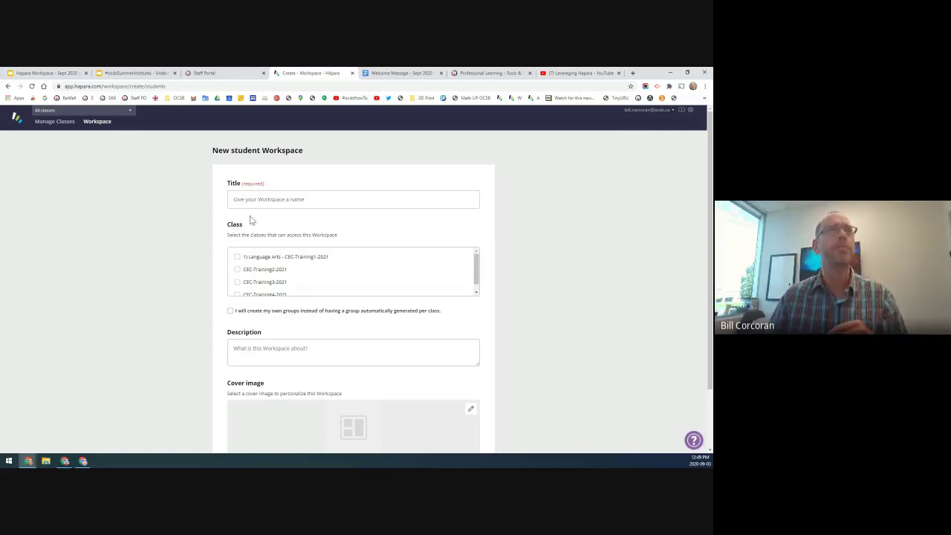
pyautogui.click(269, 200)
pyautogui.write('Gr.')
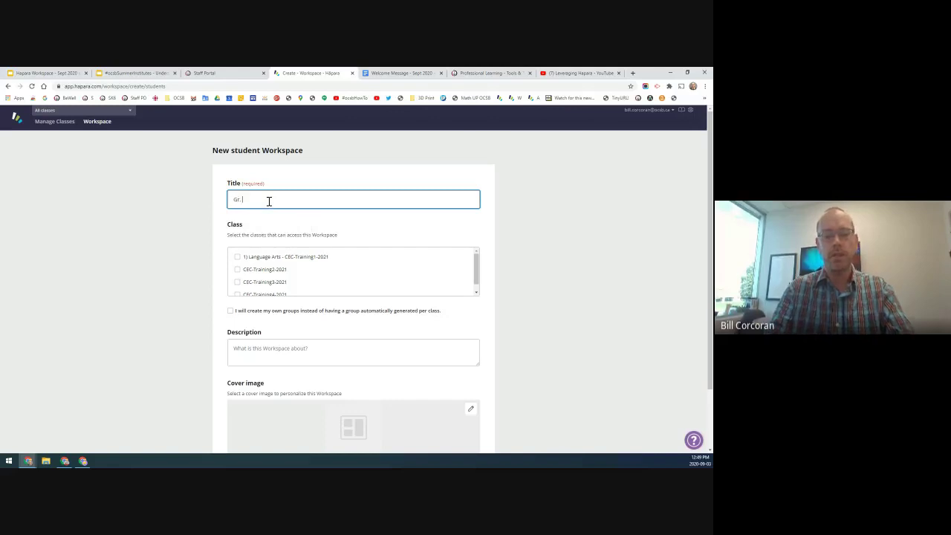
pyautogui.write(' 5 Human O')
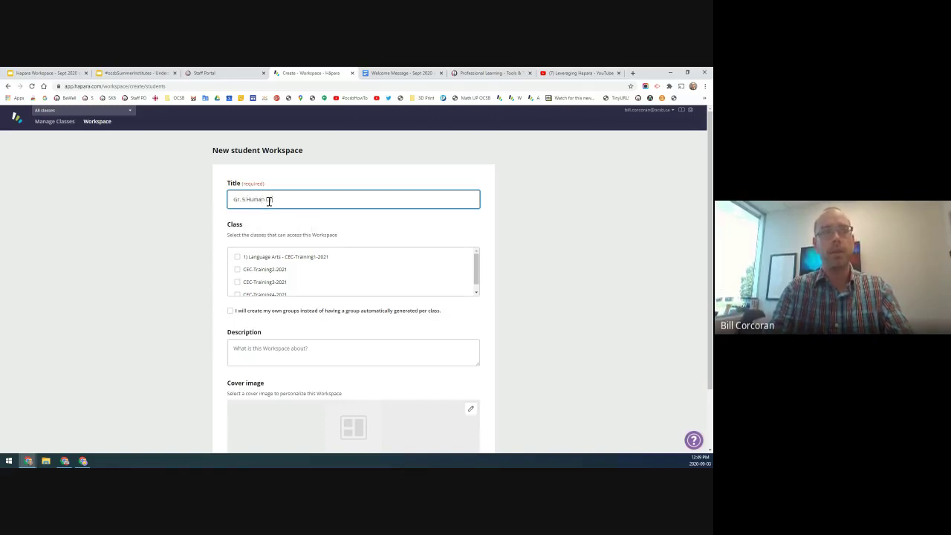
pyautogui.write('rgan System')
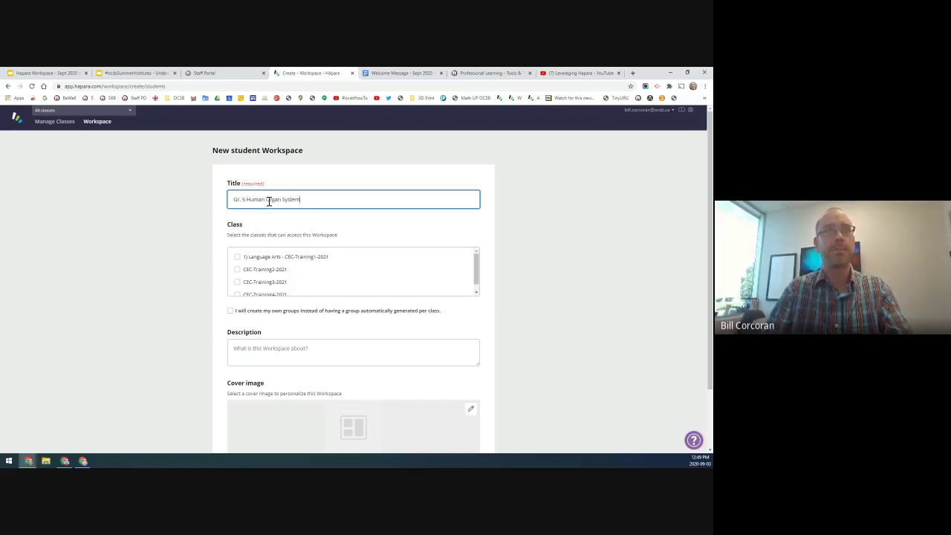
# Give only the class CEC-Training3-2021 access to the new Workspace.
pyautogui.scroll(-2, 265, 339)
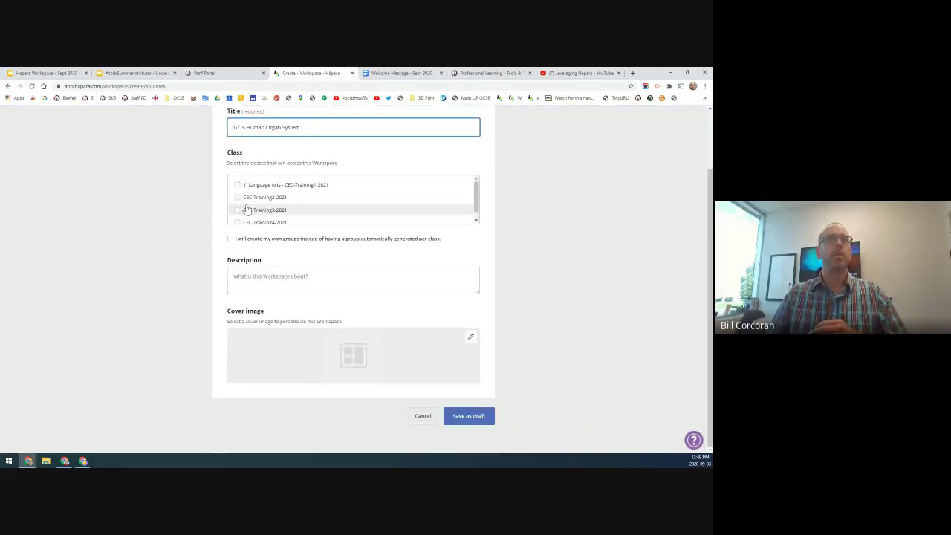
pyautogui.scroll(-1, 246, 204)
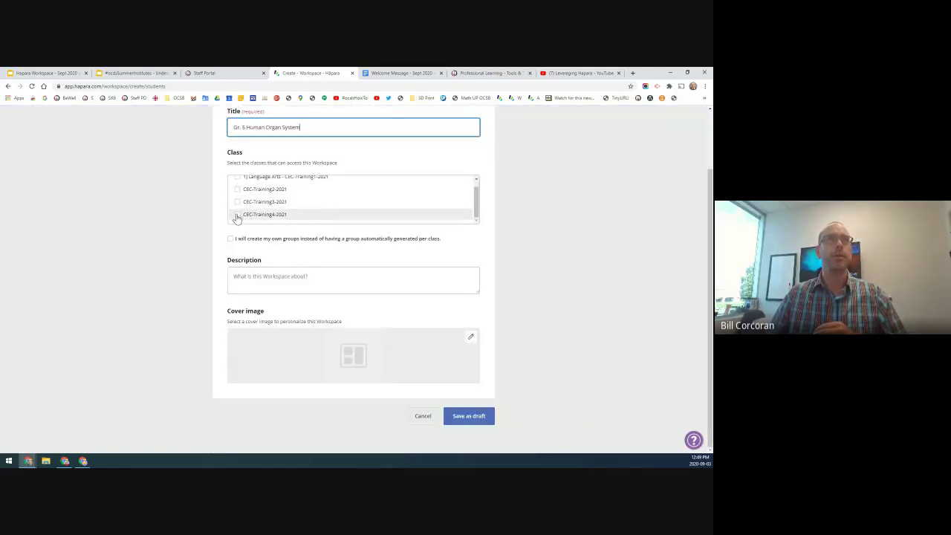
pyautogui.click(236, 218)
pyautogui.click(236, 216)
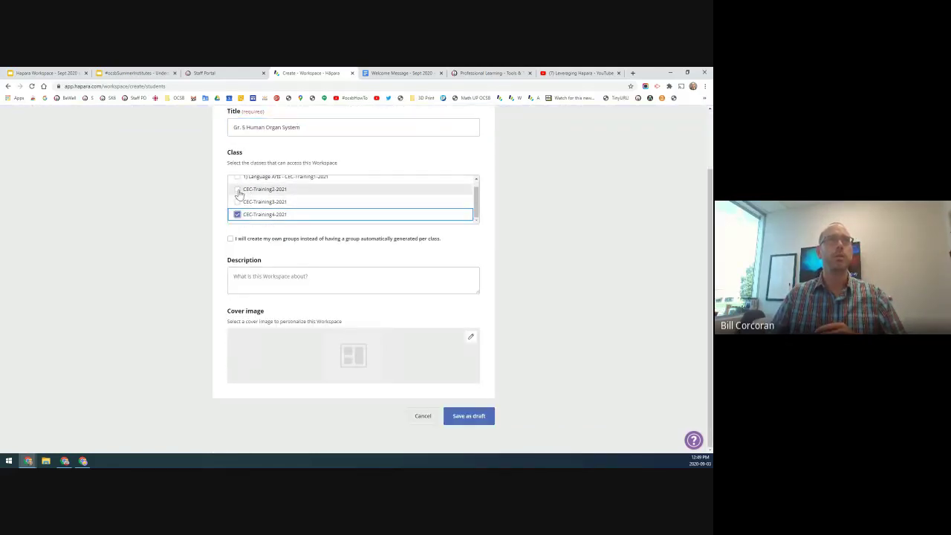
pyautogui.click(237, 202)
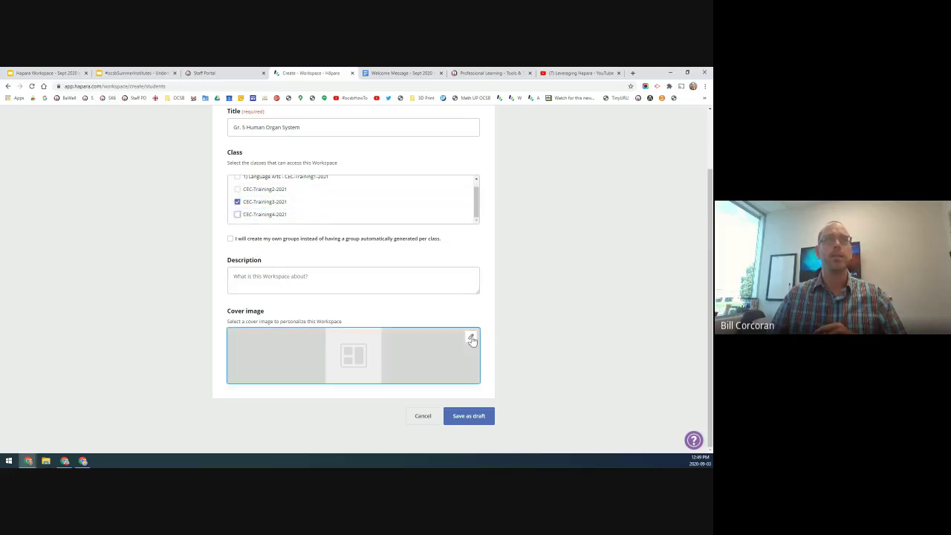
# Choose the greyscale skeleton photo from the Science images as the cover image and save the Workspace as a draft.
pyautogui.click(470, 336)
pyautogui.click(412, 198)
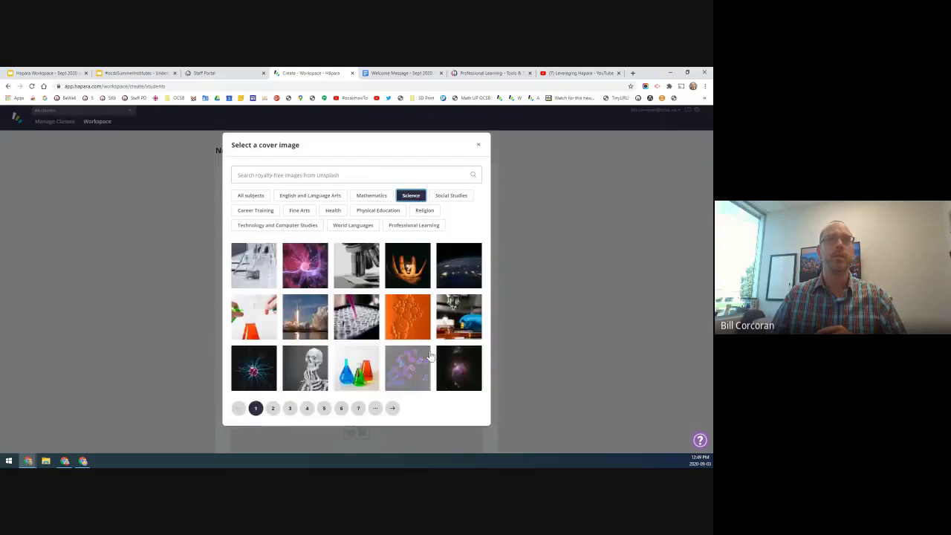
pyautogui.click(321, 357)
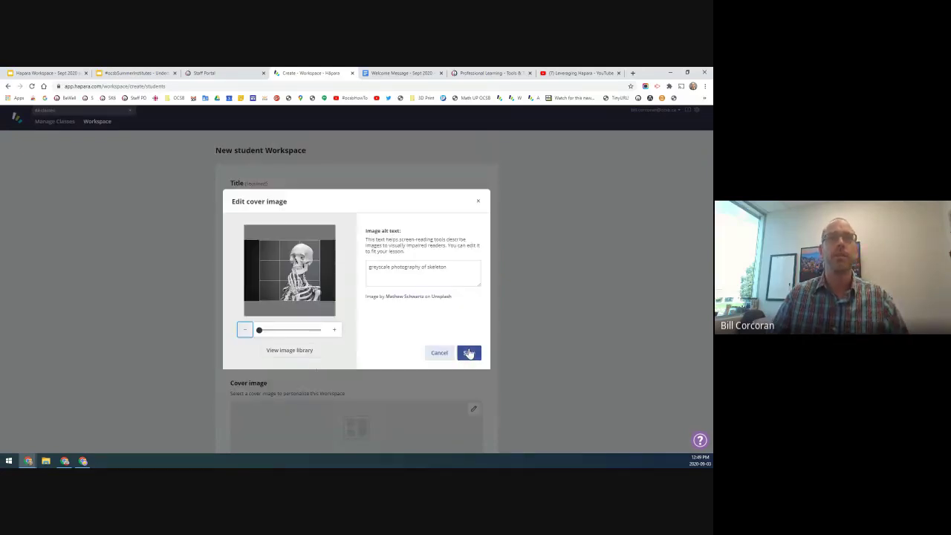
pyautogui.click(469, 353)
pyautogui.scroll(-2, 432, 360)
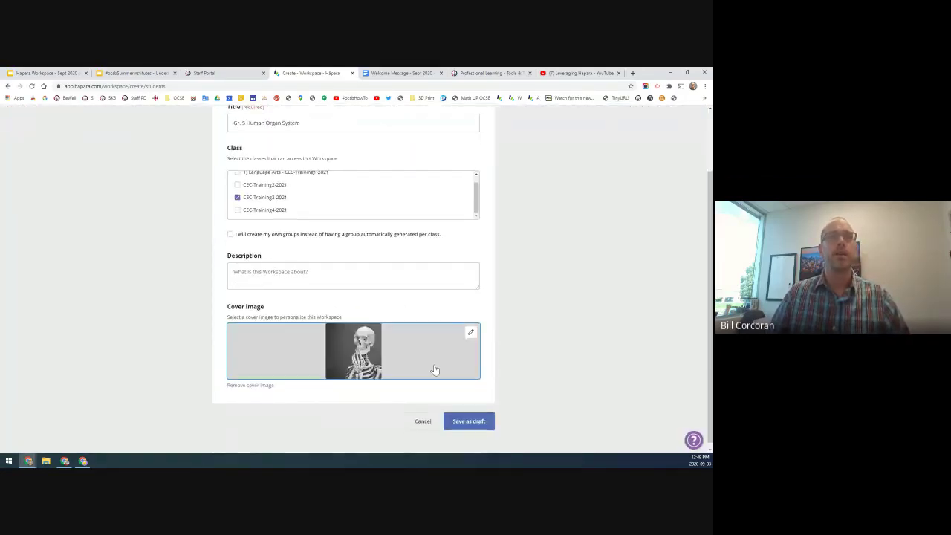
pyautogui.click(471, 428)
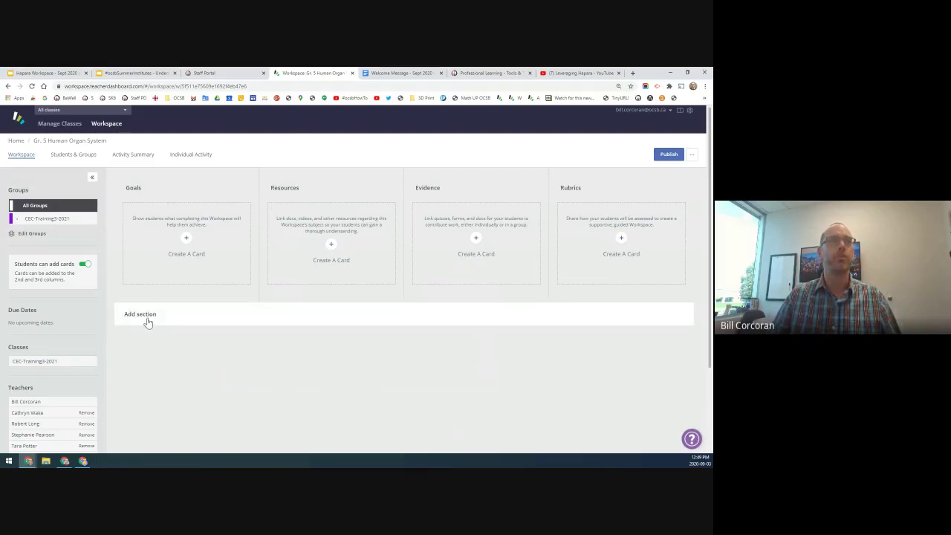
# Create an Evidence card and attach the Human Organ Systems presentation from Google Drive, searching for "human".
pyautogui.click(150, 318)
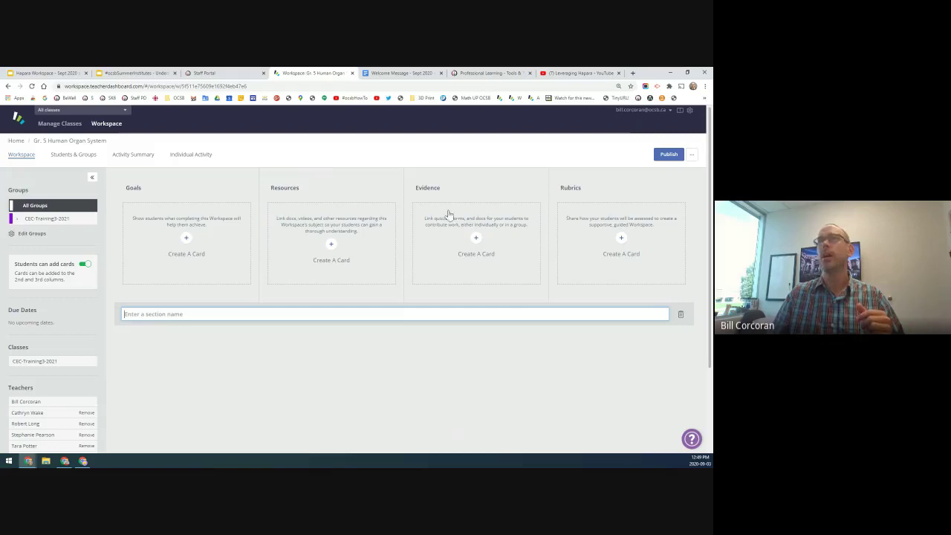
pyautogui.click(476, 242)
pyautogui.click(481, 358)
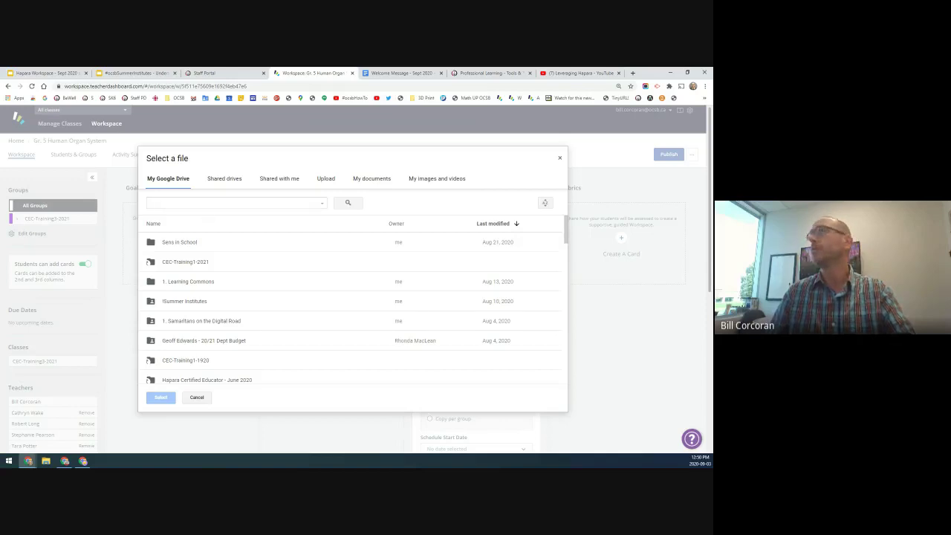
pyautogui.click(253, 203)
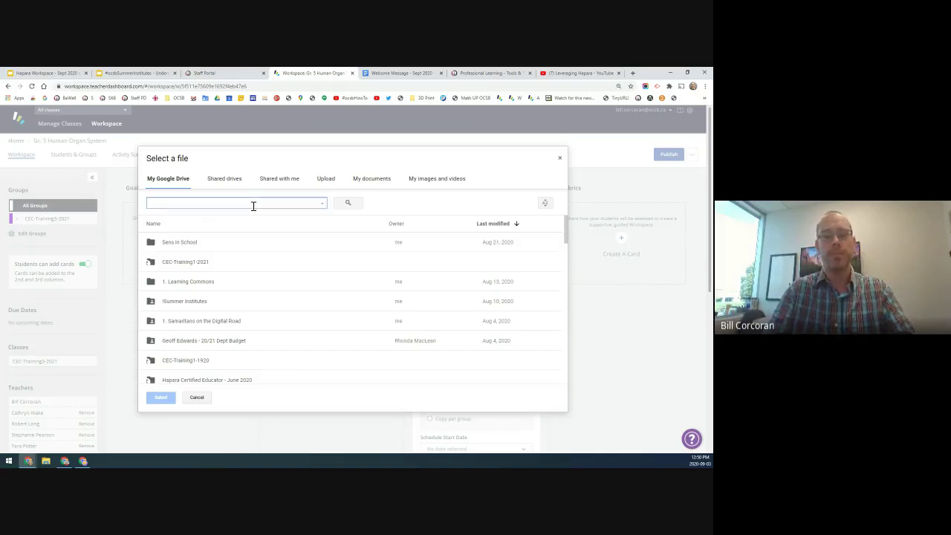
pyautogui.write('human')
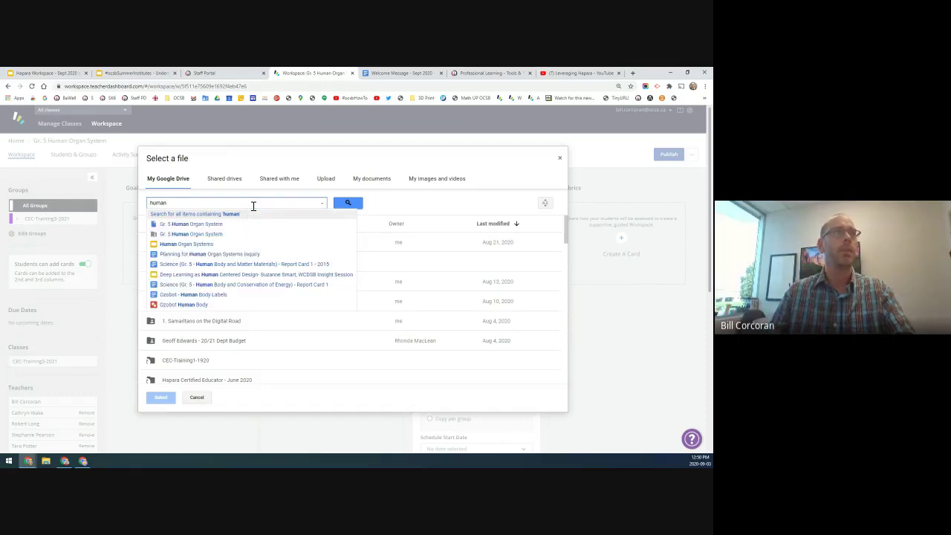
pyautogui.click(205, 248)
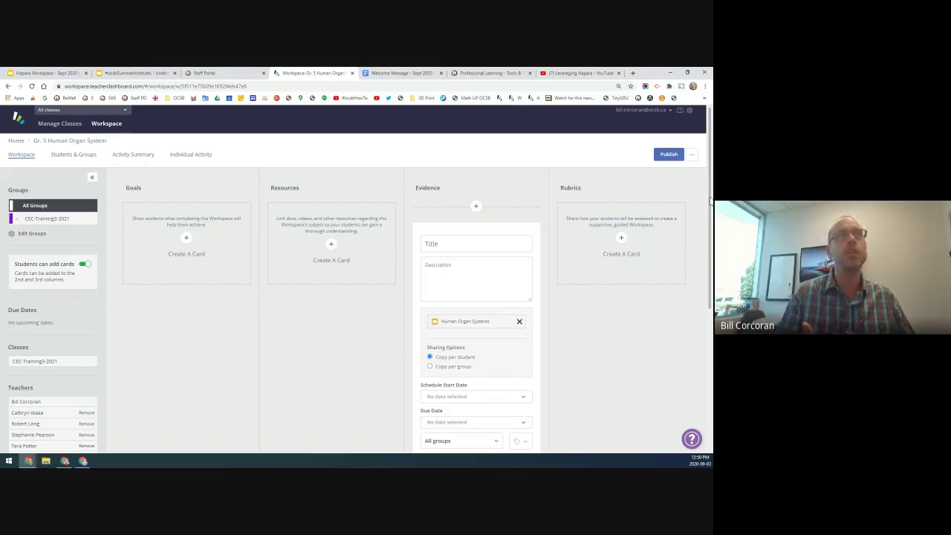
# Open the attached Human Organ Systems presentation and review its title slide and the organ system slides.
pyautogui.click(457, 322)
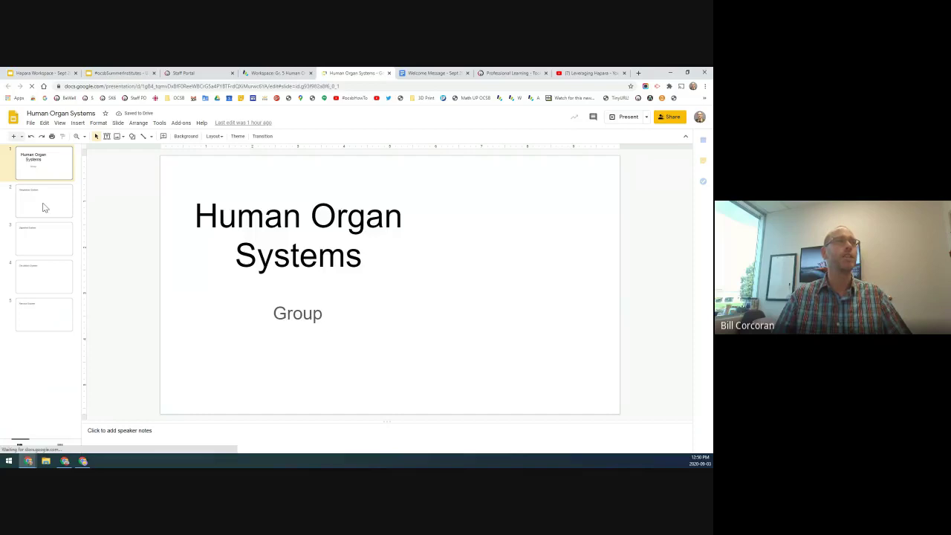
pyautogui.click(42, 207)
pyautogui.press('Down')
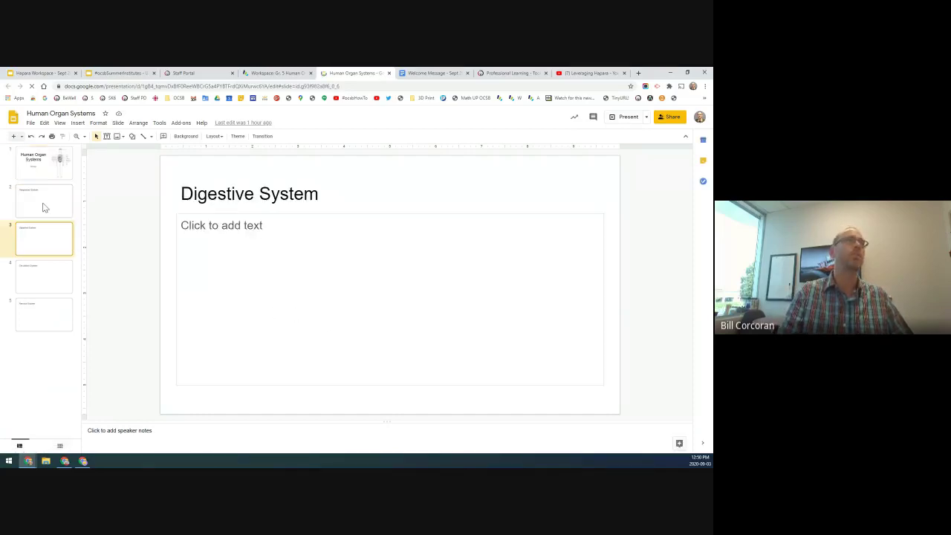
pyautogui.press('Down')
pyautogui.press('Down')
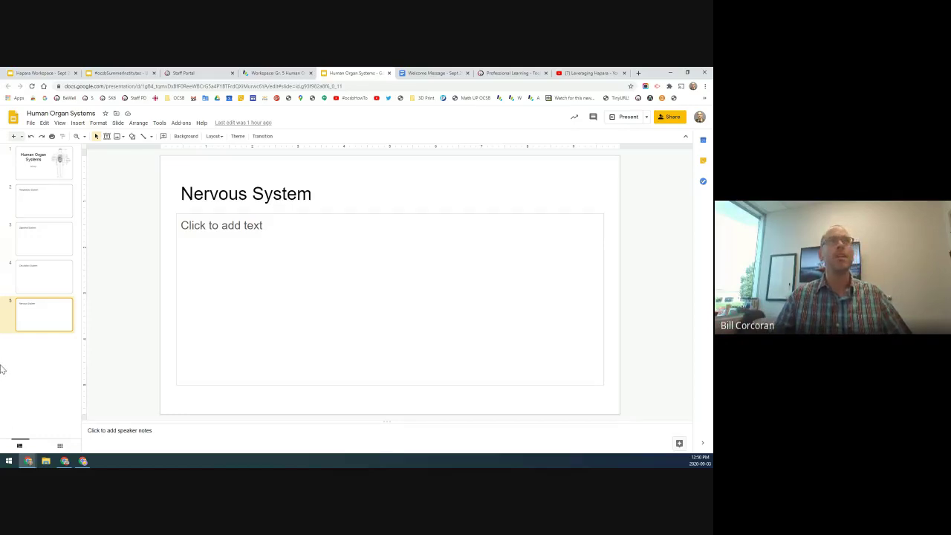
pyautogui.click(68, 174)
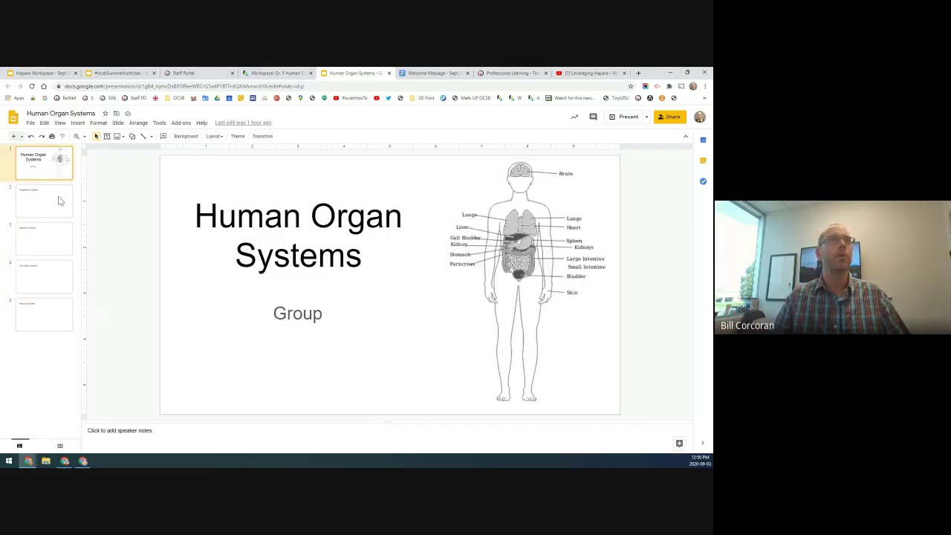
pyautogui.click(60, 201)
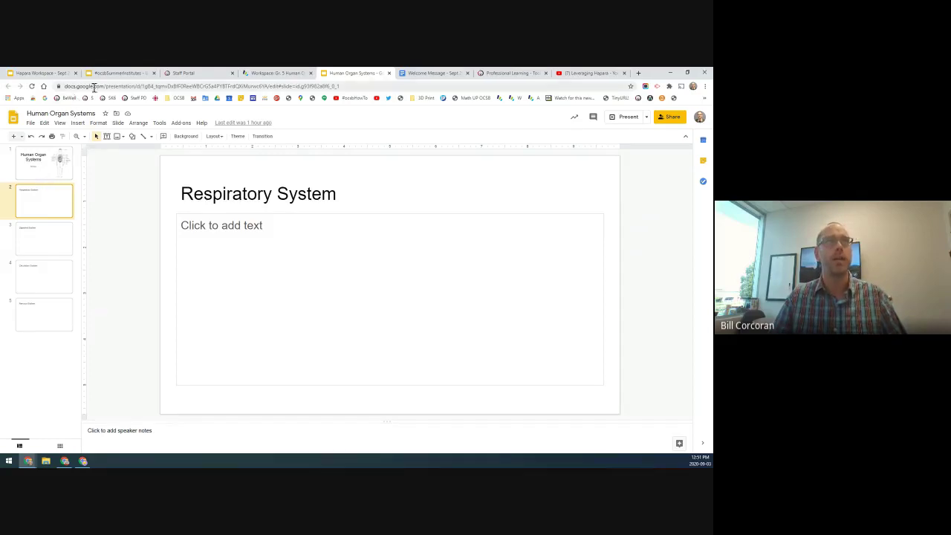
# Back in the Workspace, title the Evidence card "Learning for focus on Human Organ Systems".
pyautogui.click(282, 74)
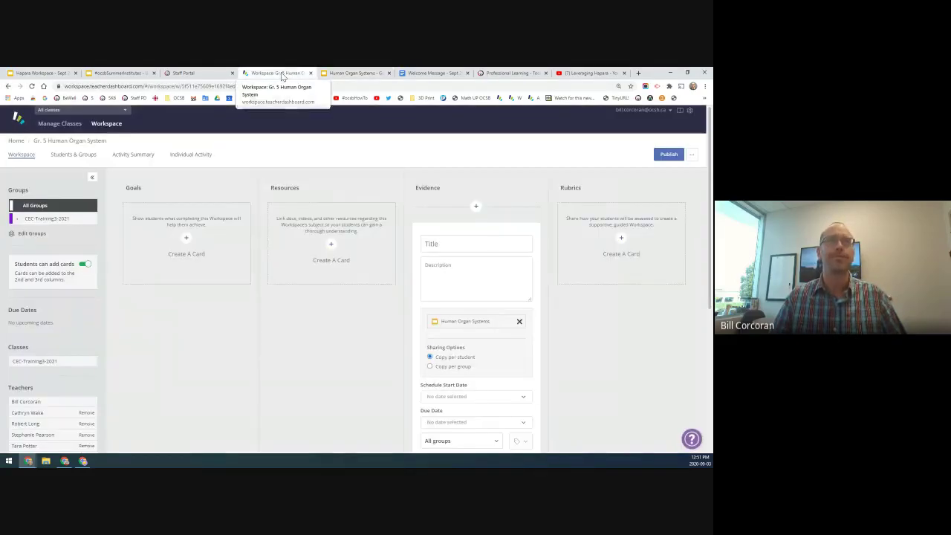
pyautogui.click(431, 242)
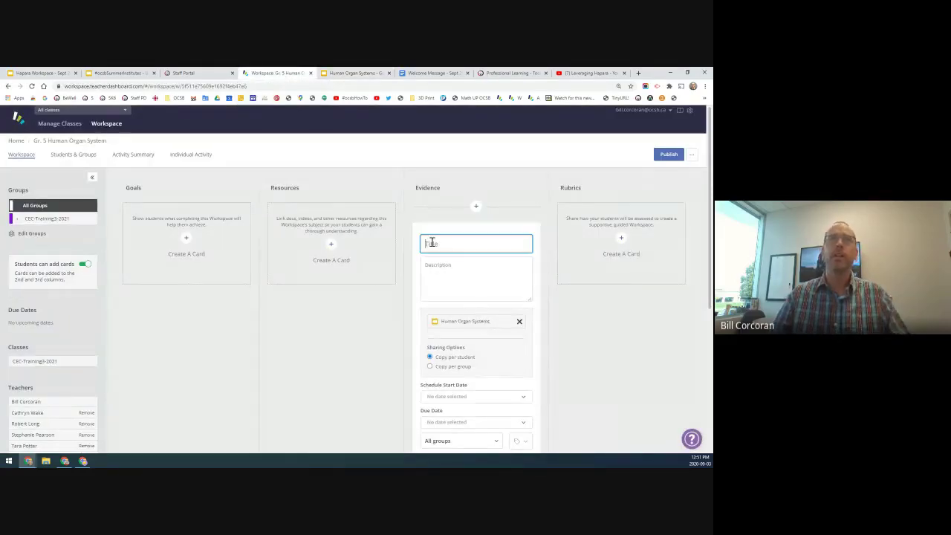
pyautogui.write('Learning for ')
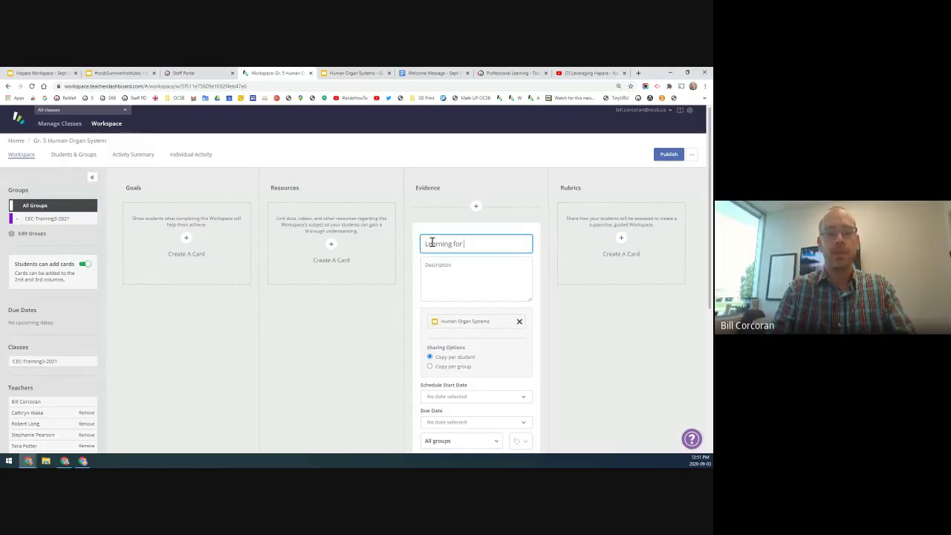
pyautogui.write('H')
pyautogui.write('fo')
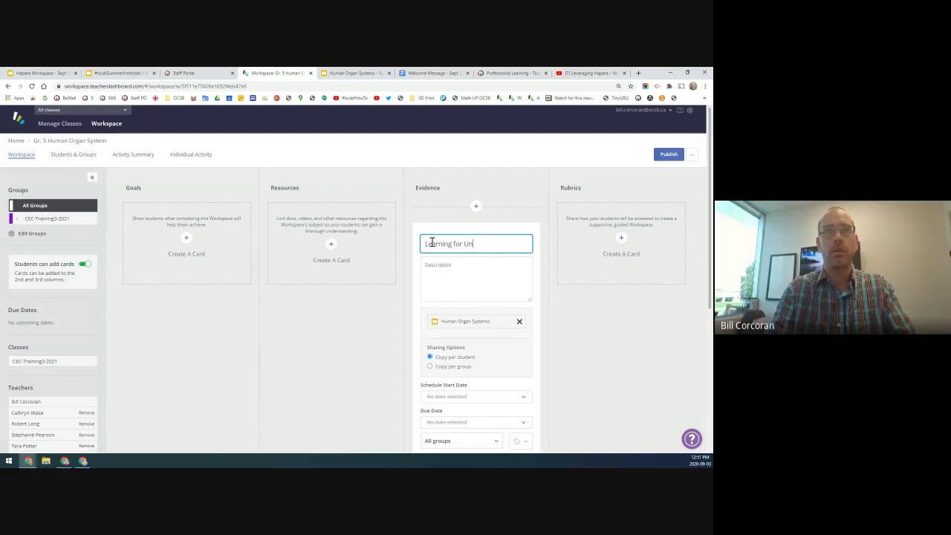
pyautogui.press('BackSpace')
pyautogui.press('BackSpace')
pyautogui.write('foc')
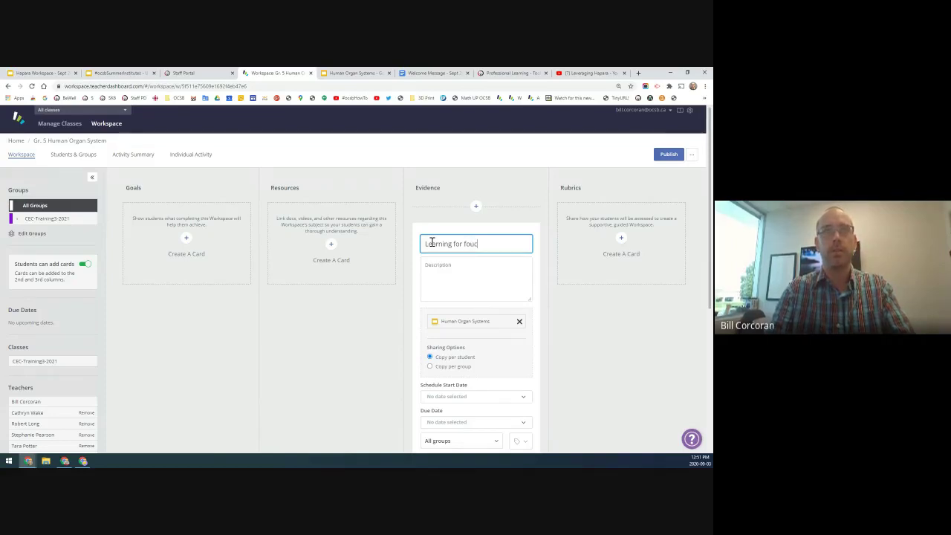
pyautogui.write('us on')
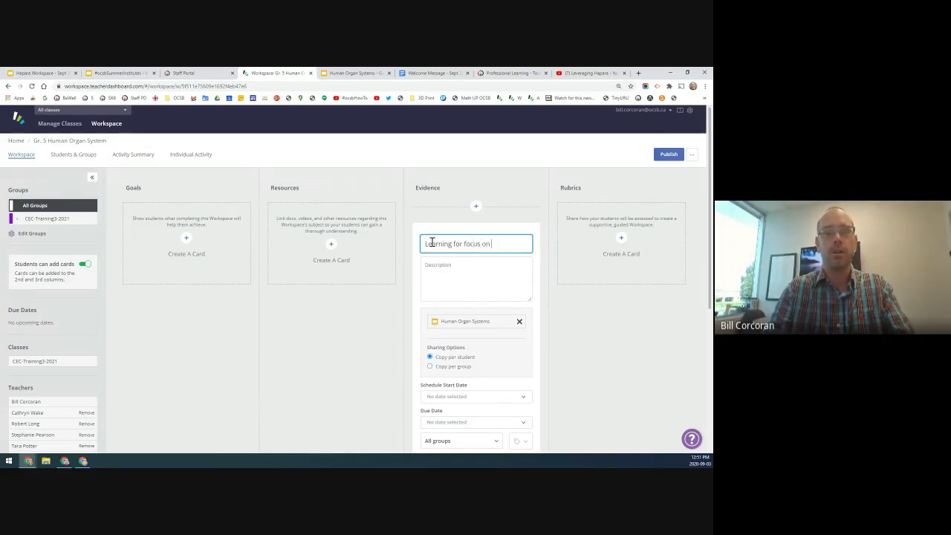
pyautogui.write(' HUma')
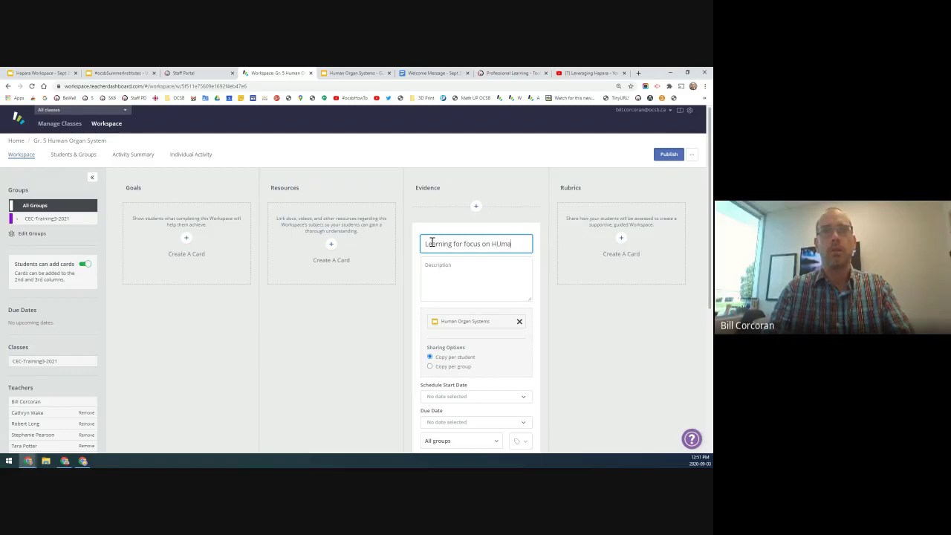
pyautogui.write('man Organ')
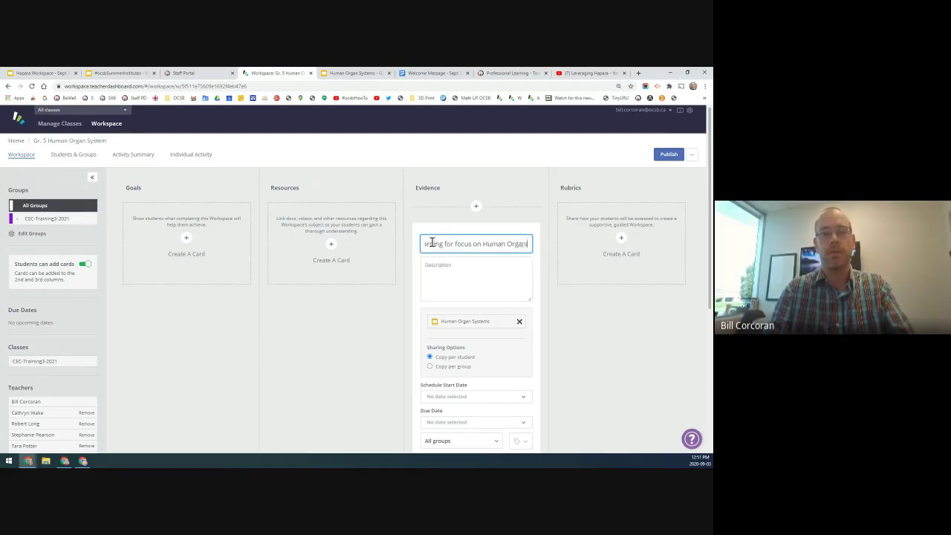
pyautogui.write(' Systems')
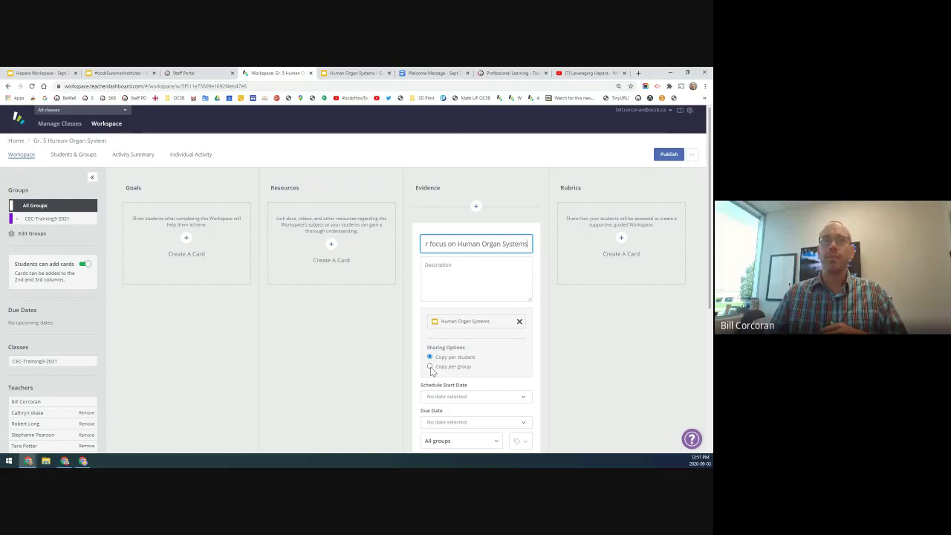
# Set the Evidence card's sharing option to Copy per group and check which groups can see the card.
pyautogui.click(431, 367)
pyautogui.scroll(-2, 446, 371)
pyautogui.click(466, 371)
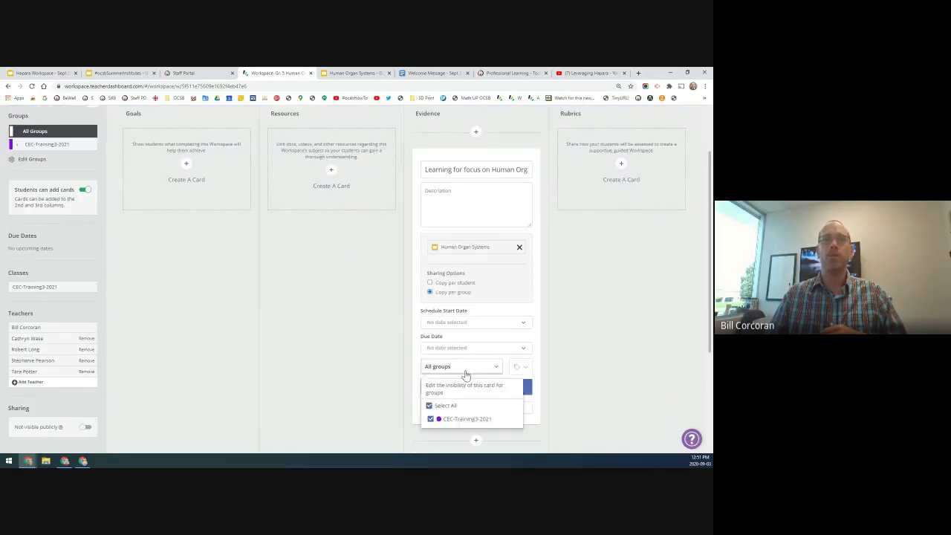
pyautogui.click(464, 372)
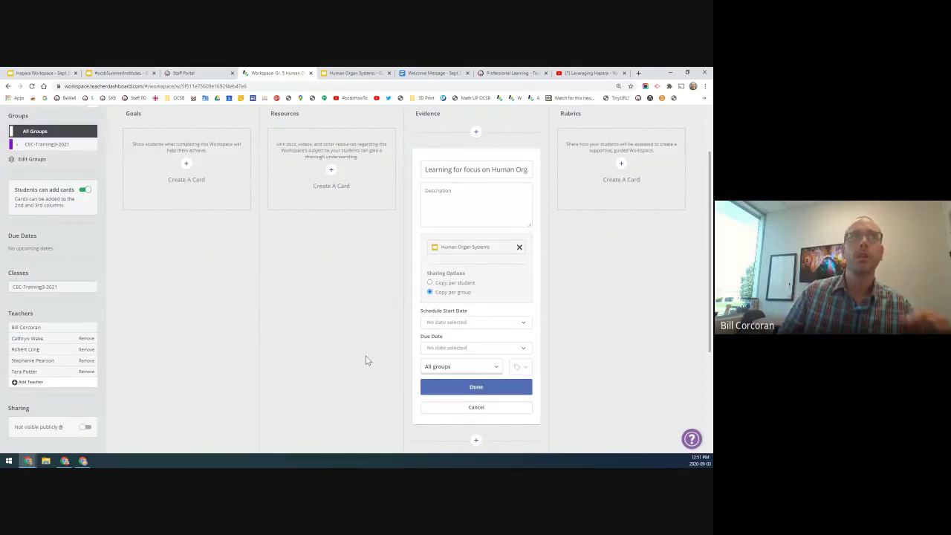
pyautogui.scroll(1, 366, 360)
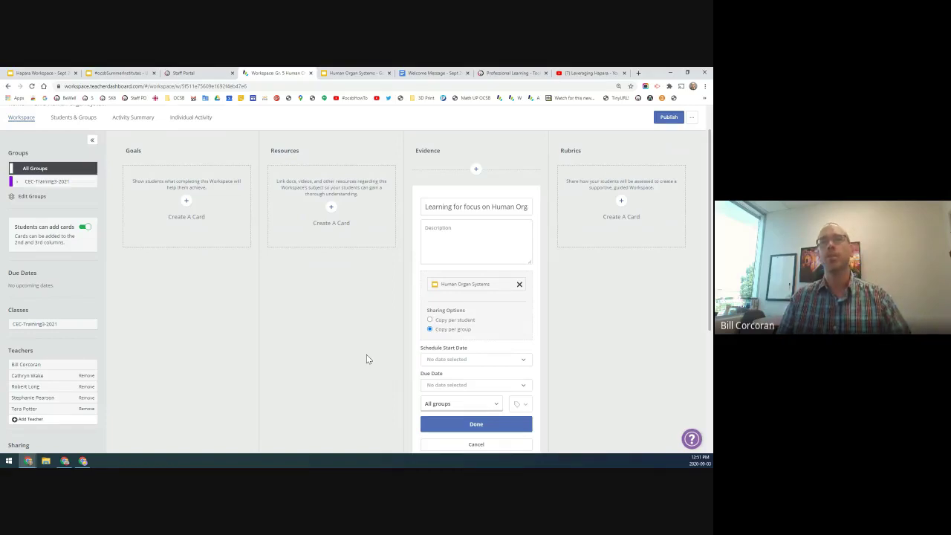
pyautogui.scroll(1, 337, 353)
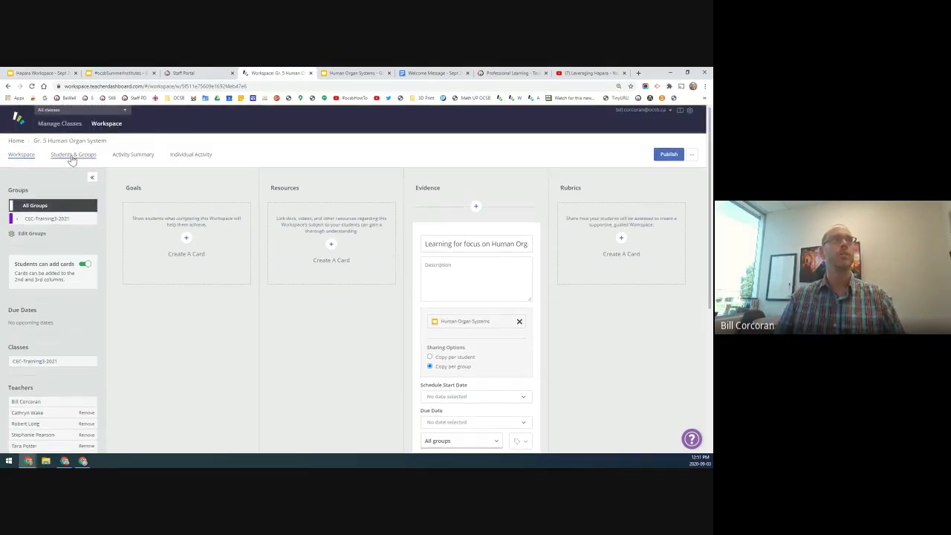
# In the Workspace's student groups, create a new group named "Blue Group" with a blue colour.
pyautogui.click(72, 156)
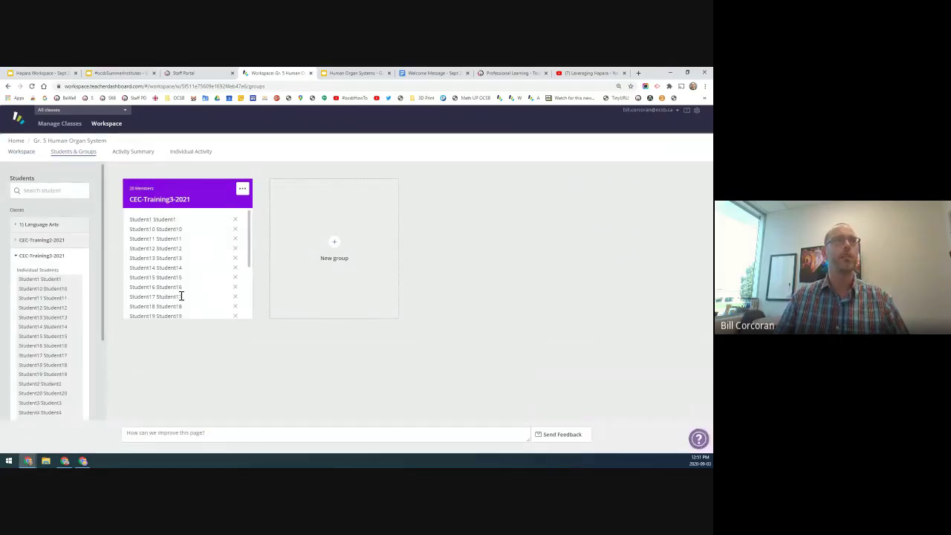
pyautogui.click(335, 247)
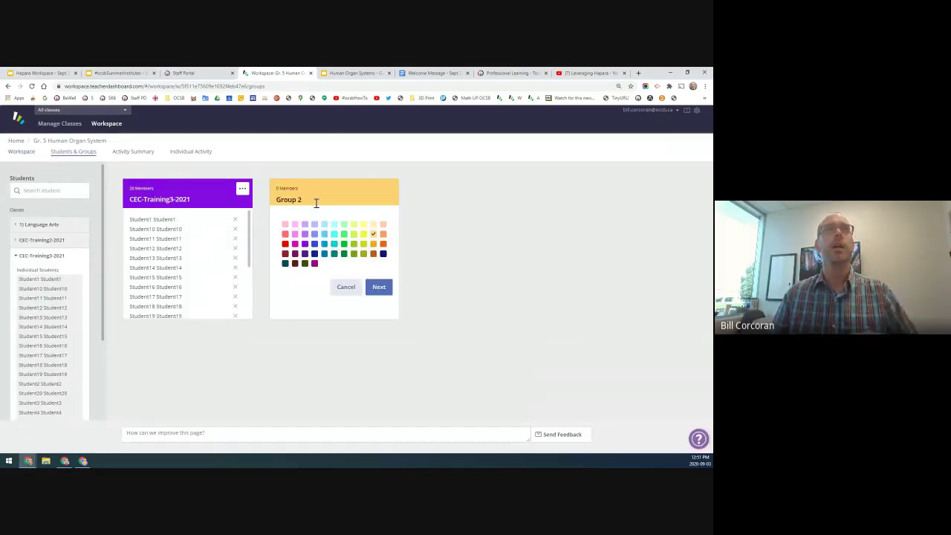
pyautogui.click(316, 202)
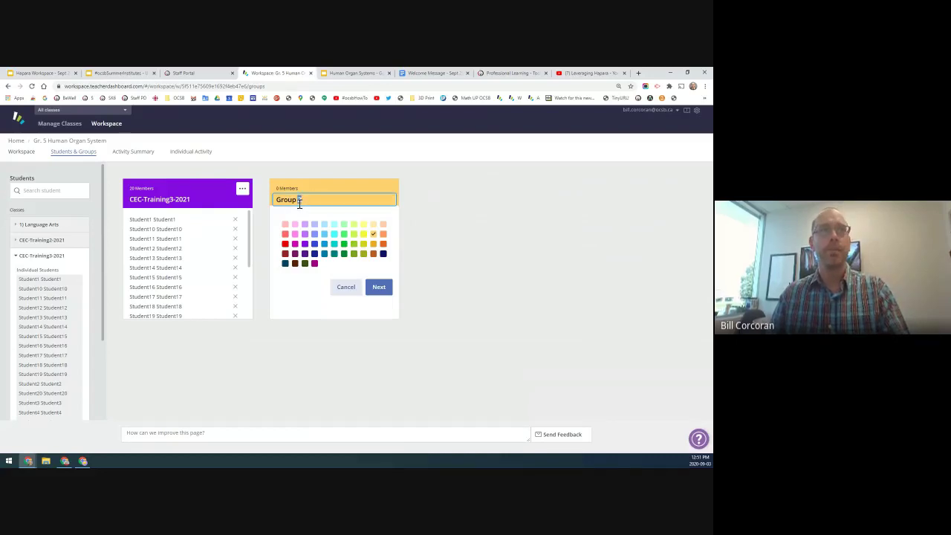
pyautogui.doubleClick(301, 200)
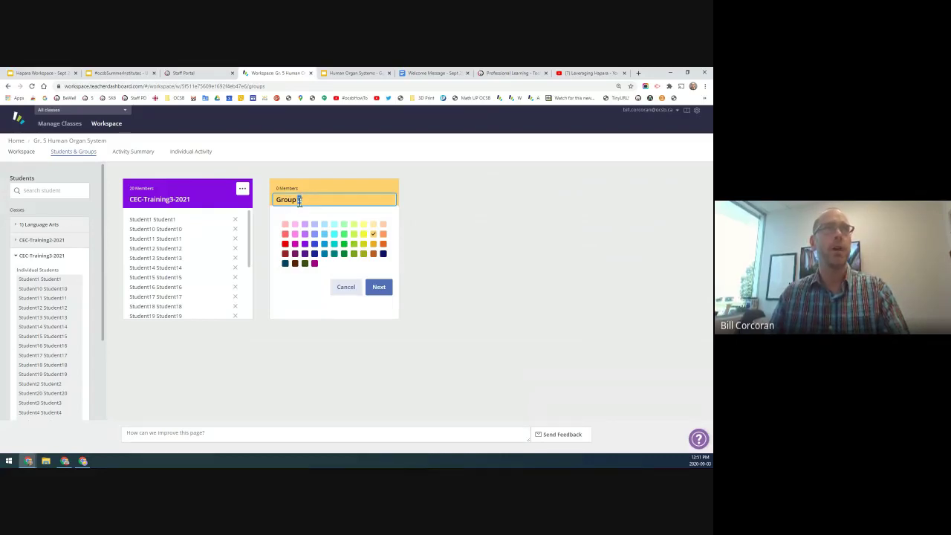
pyautogui.moveTo(313, 199); pyautogui.dragTo(274, 201)
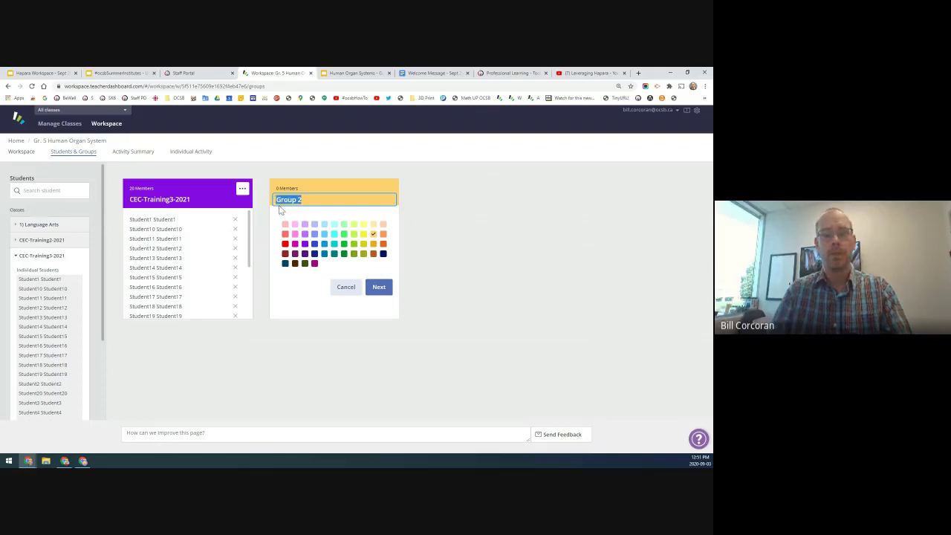
pyautogui.write('Blue')
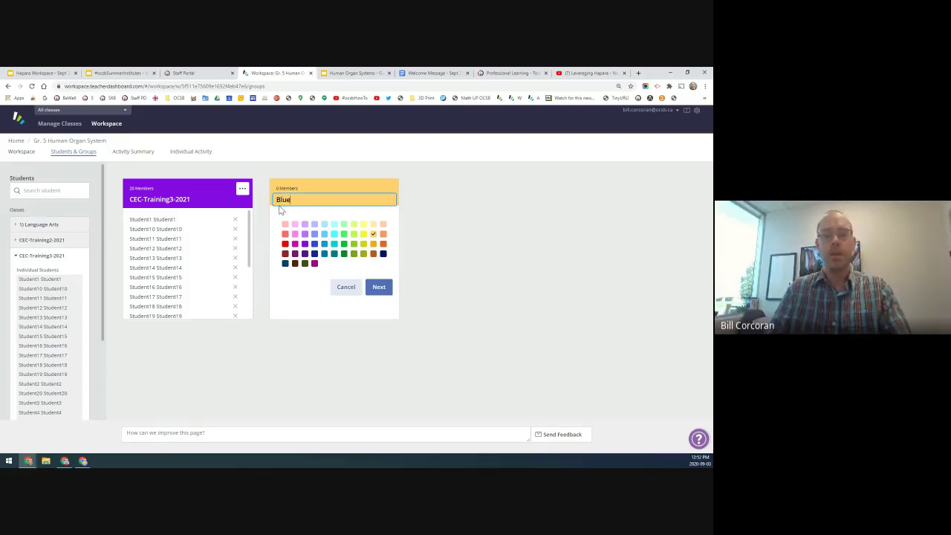
pyautogui.write(' Group')
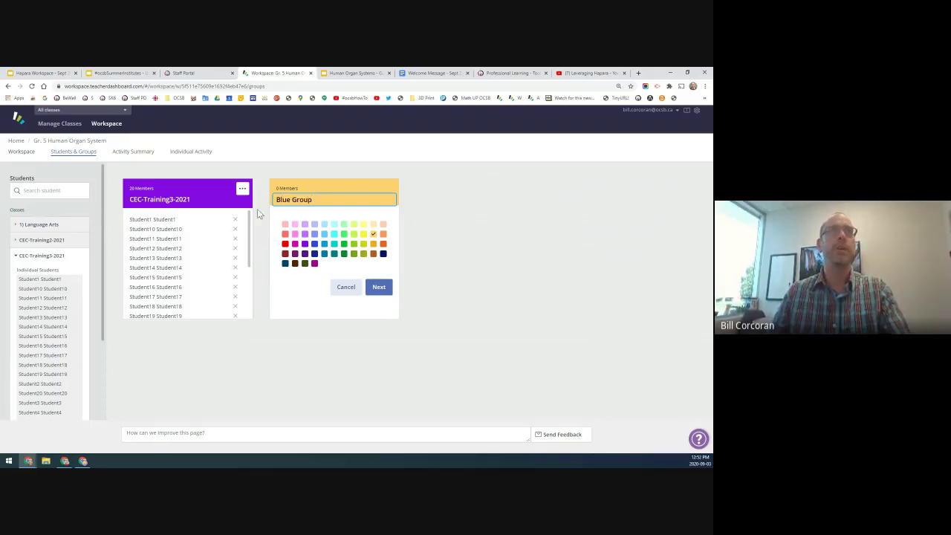
pyautogui.click(314, 244)
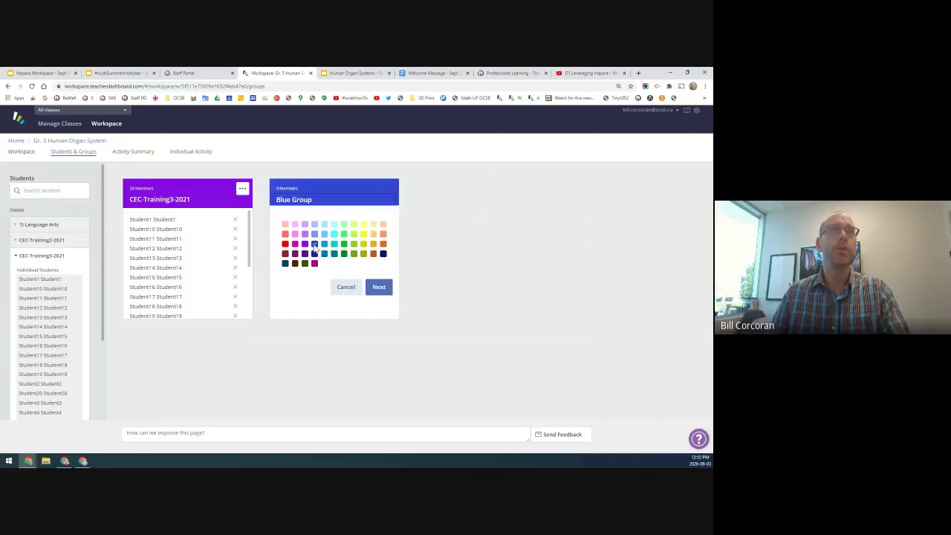
pyautogui.click(378, 288)
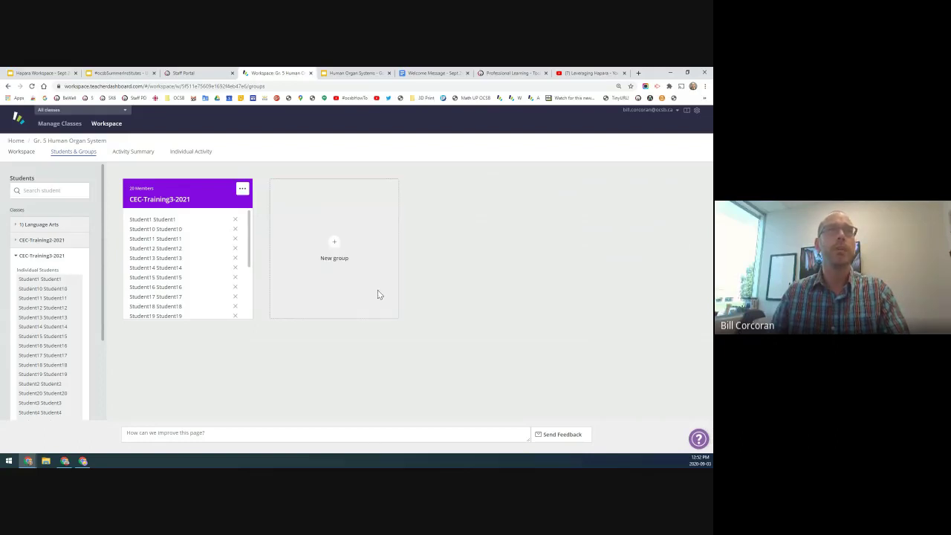
# Create another group named "Green Group" and give it a dark green colour.
pyautogui.click(481, 243)
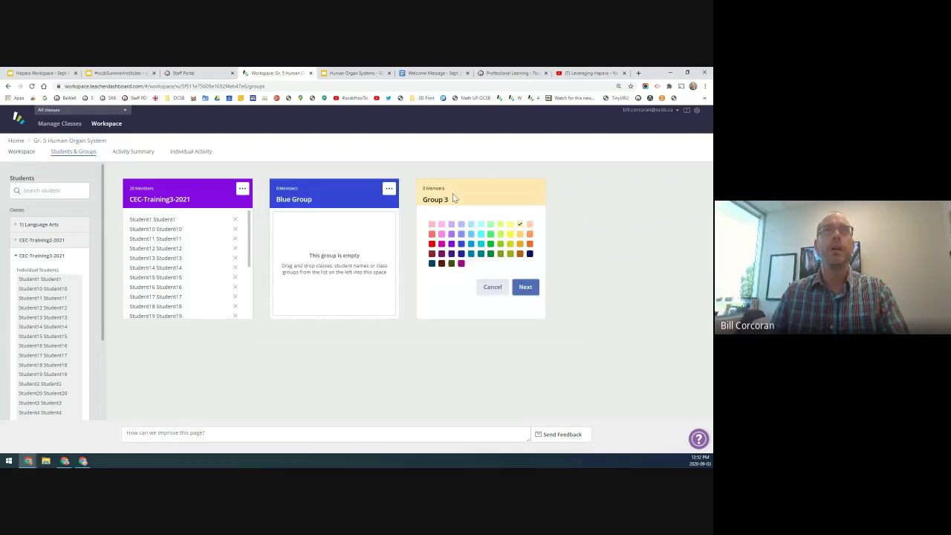
pyautogui.click(452, 199)
pyautogui.moveTo(456, 202); pyautogui.dragTo(416, 205)
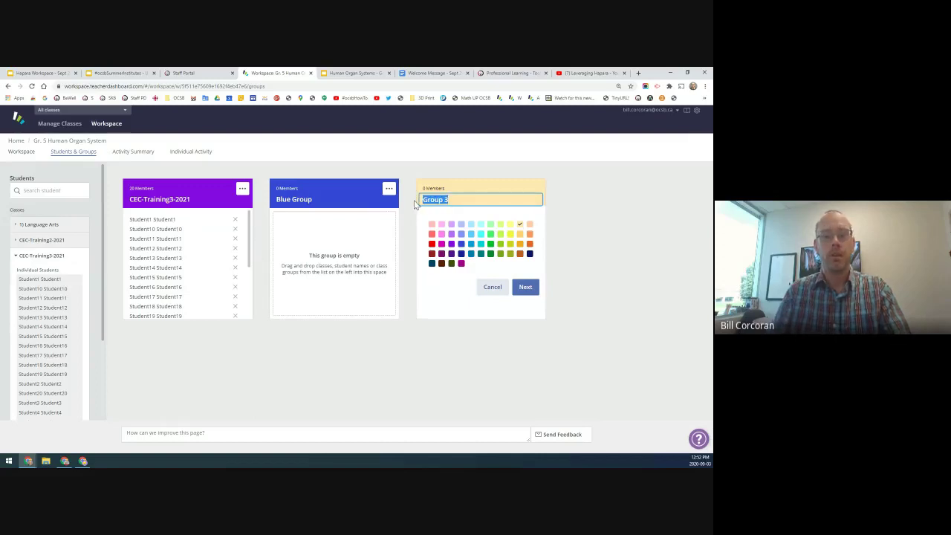
pyautogui.write('Green Grou')
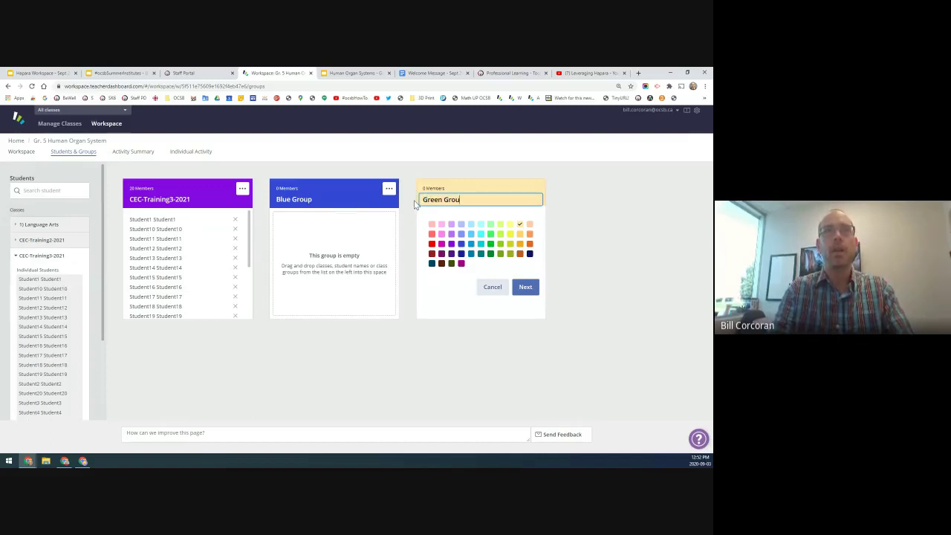
pyautogui.write('p')
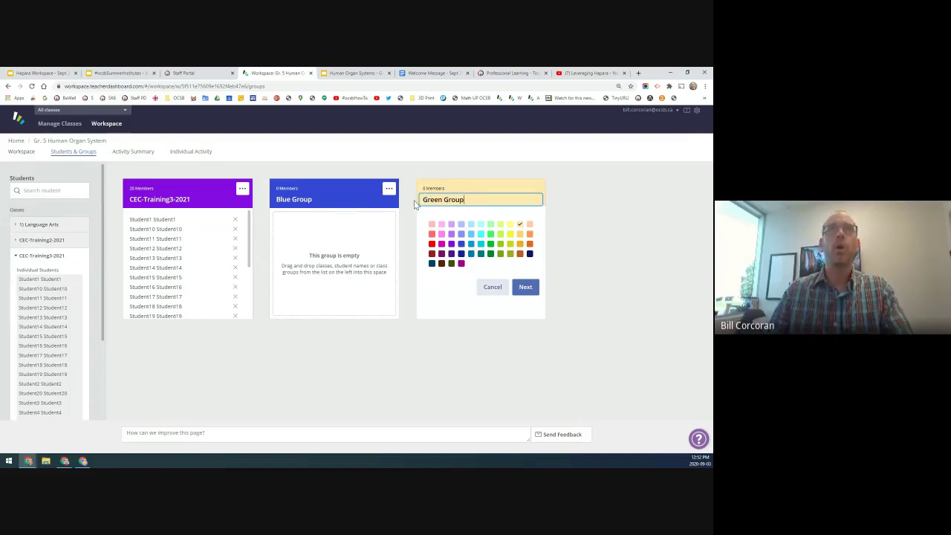
pyautogui.click(490, 244)
pyautogui.click(490, 253)
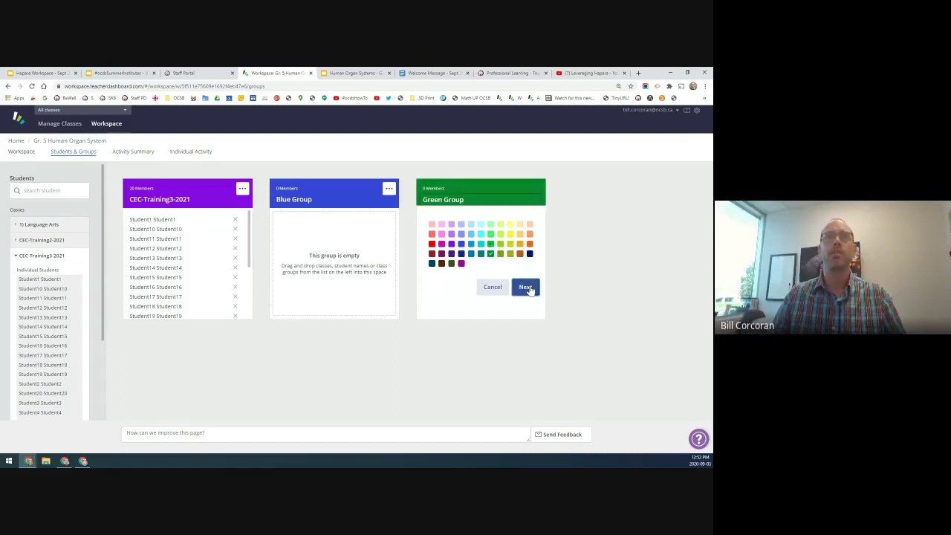
pyautogui.click(526, 288)
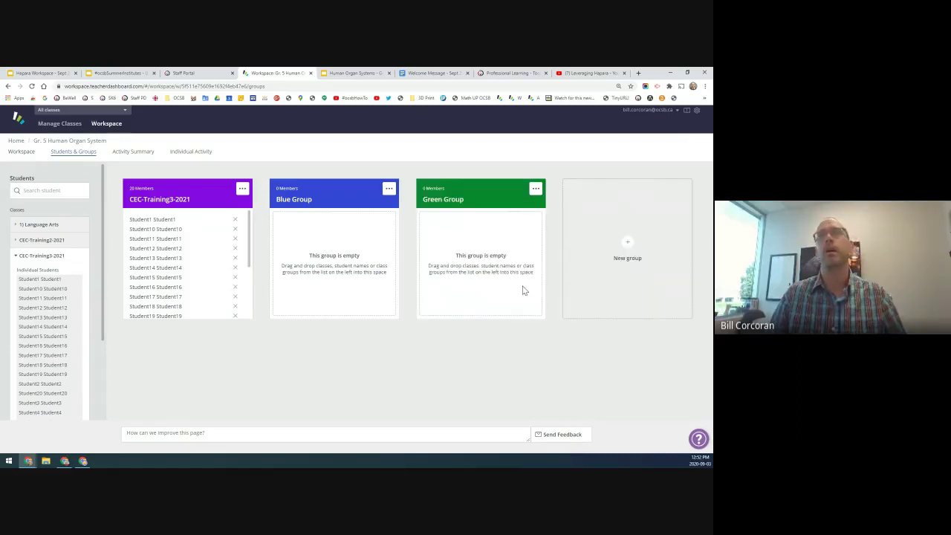
# Create a group named "Red Group", leaving its preset light blue colour.
pyautogui.click(629, 247)
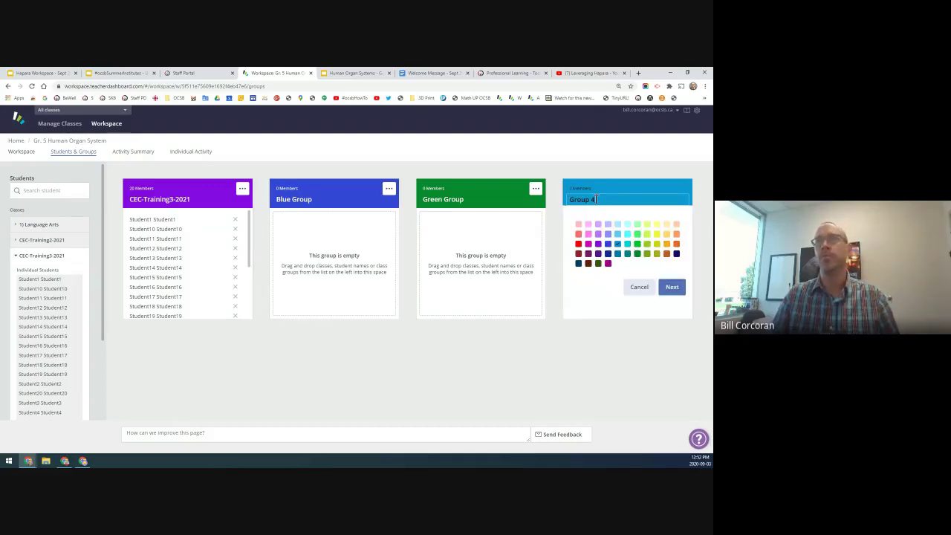
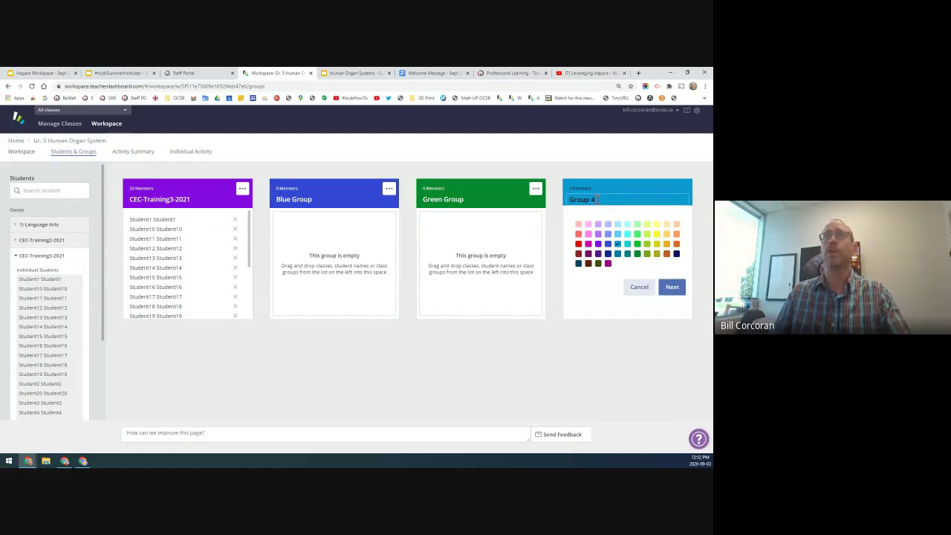
pyautogui.moveTo(596, 199); pyautogui.dragTo(564, 208)
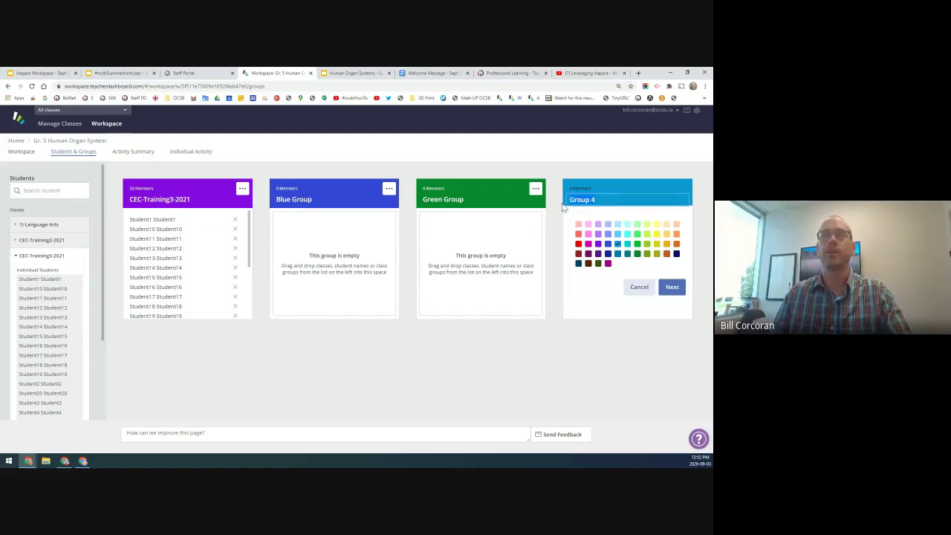
pyautogui.write('Red')
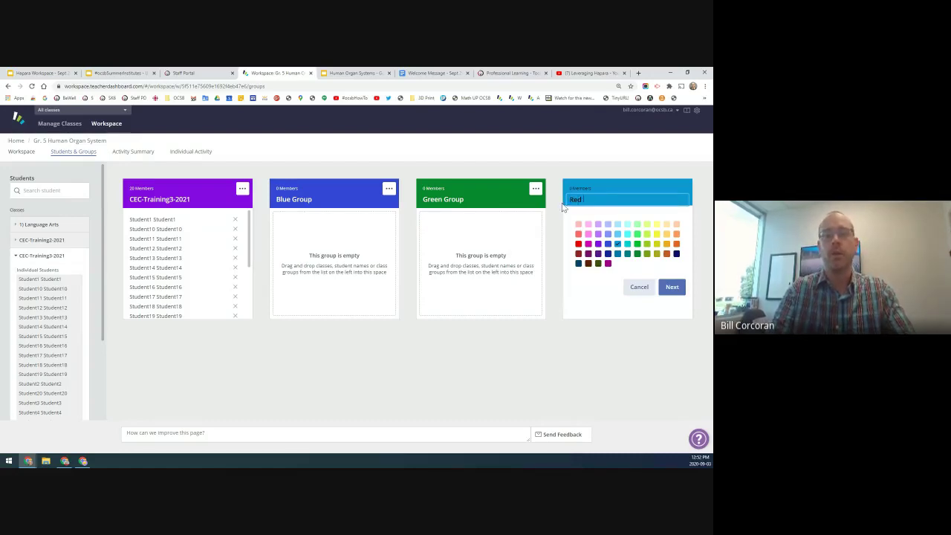
pyautogui.write(' Group')
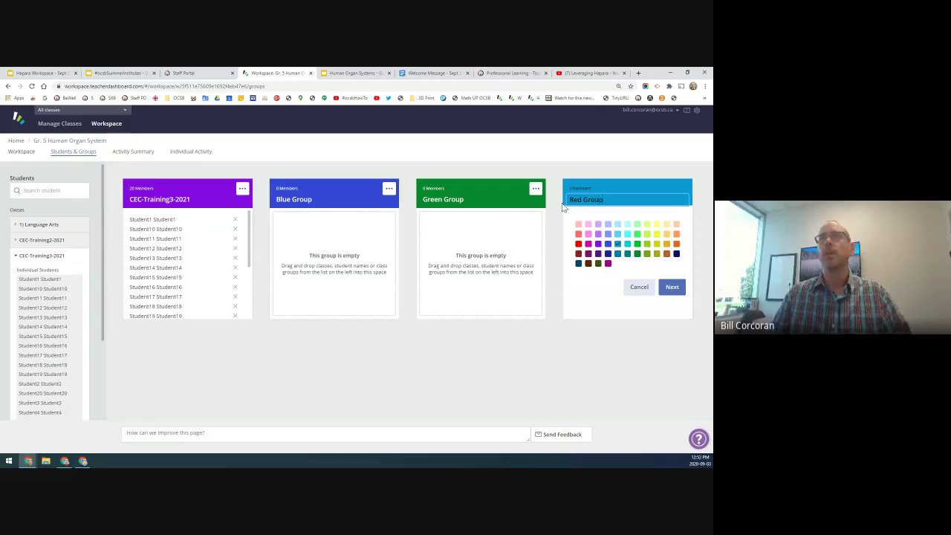
pyautogui.click(671, 287)
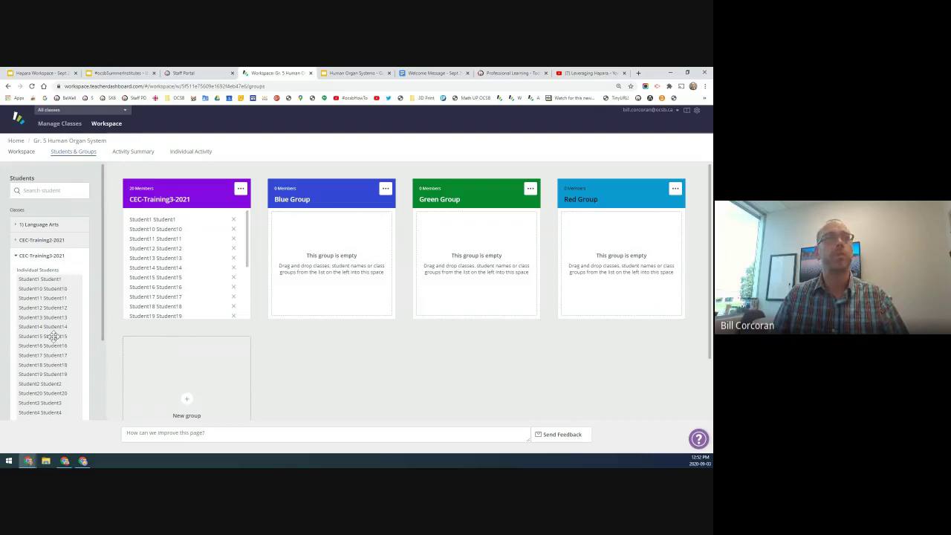
# Add Student17, Student13 and Student11 from the CEC-Training3-2021 class to the Blue Group.
pyautogui.scroll(-1, 52, 336)
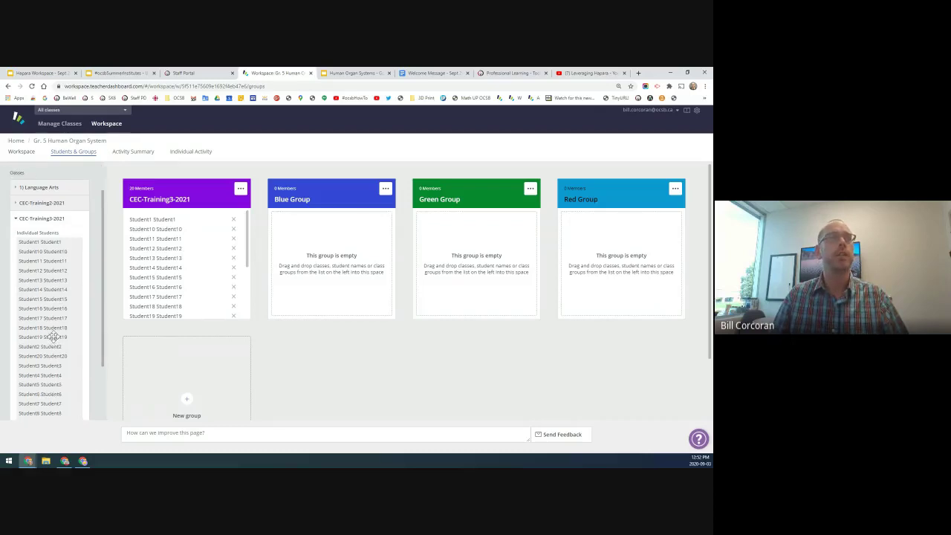
pyautogui.click(16, 220)
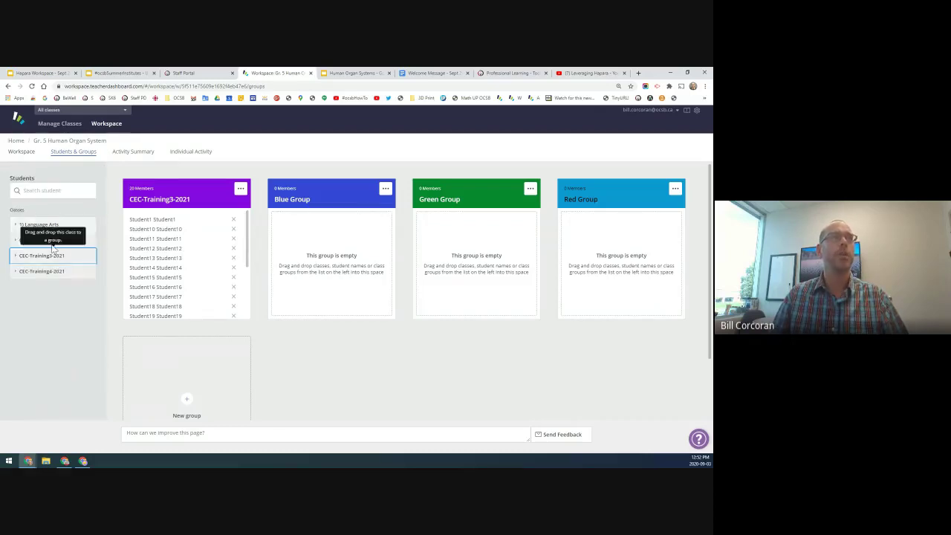
pyautogui.click(16, 256)
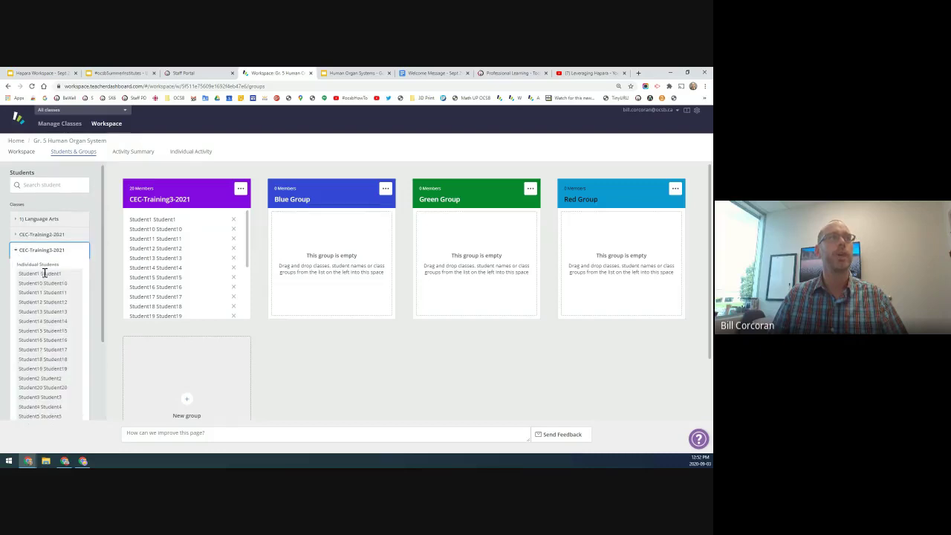
pyautogui.scroll(-2, 45, 273)
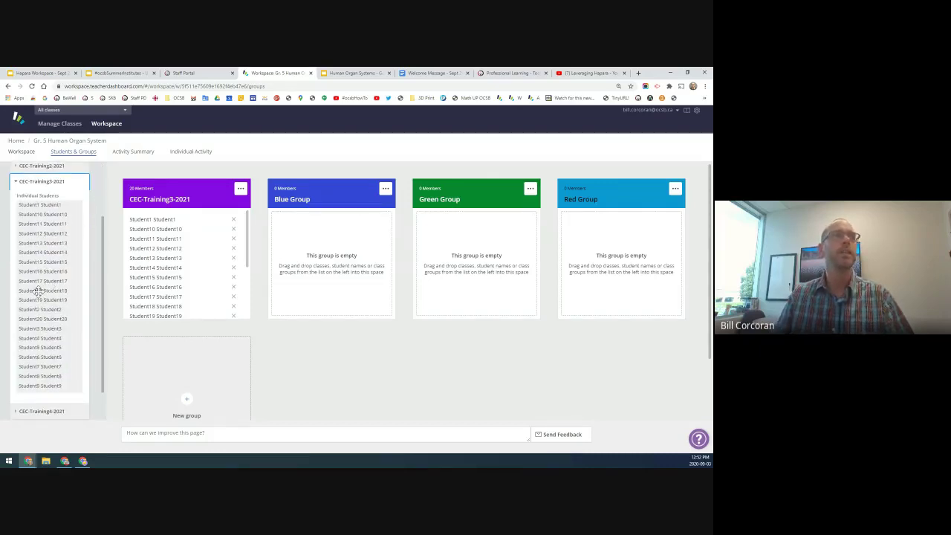
pyautogui.moveTo(56, 282); pyautogui.dragTo(276, 280)
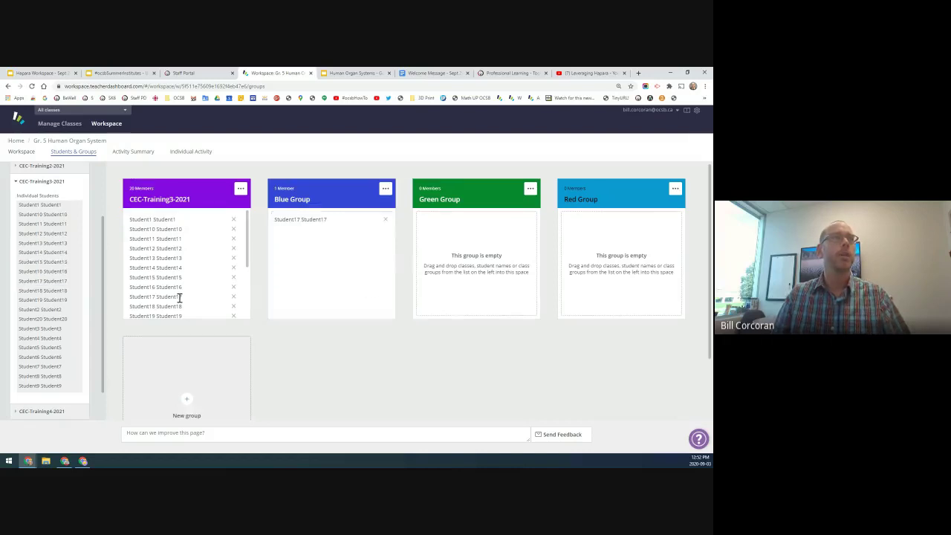
pyautogui.moveTo(46, 245); pyautogui.dragTo(307, 260)
pyautogui.moveTo(45, 224); pyautogui.dragTo(330, 260)
# Add Student7 to the Green Group, followed by Student4, Student20, Student18, Student14 and Student12 together as a multiple selection.
pyautogui.moveTo(39, 366); pyautogui.dragTo(469, 294)
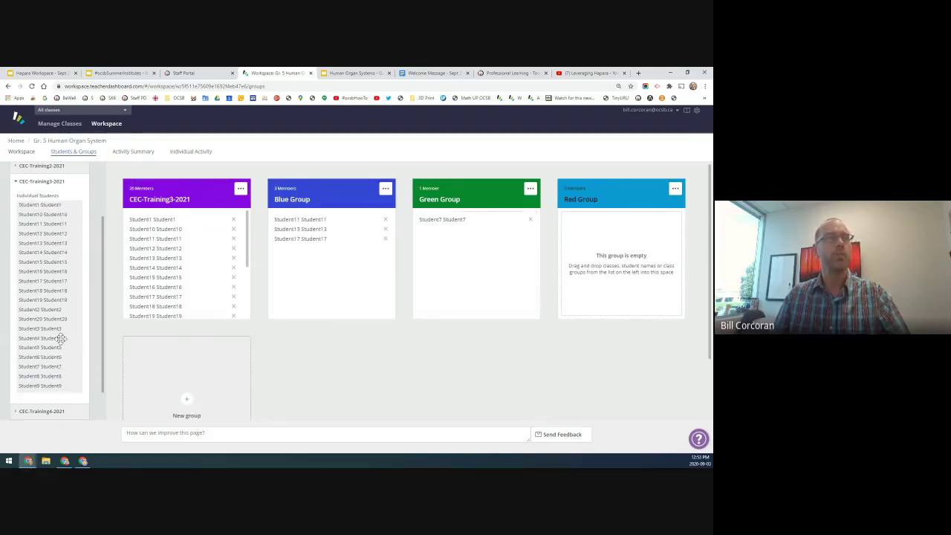
pyautogui.click(31, 339)
pyautogui.keyDown('ctrl'); pyautogui.click(39, 318); pyautogui.keyUp('ctrl')
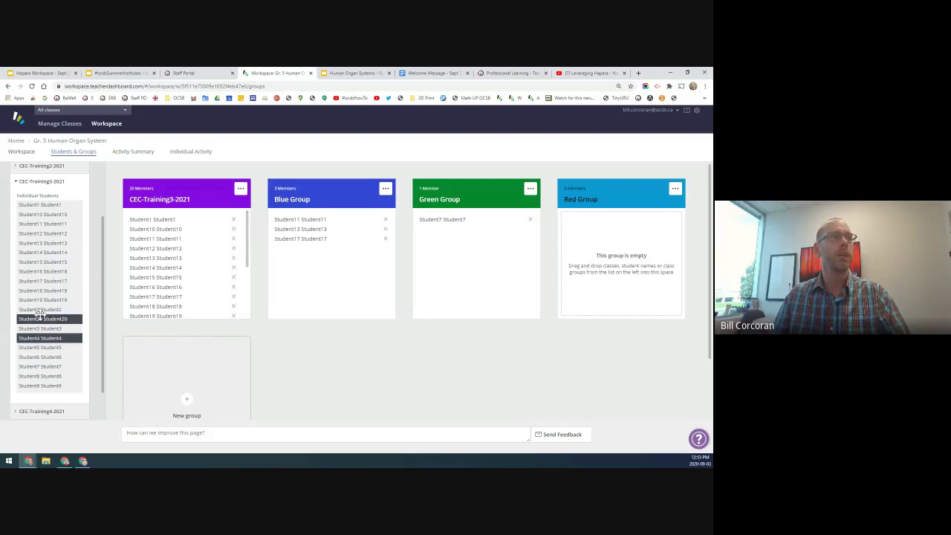
pyautogui.keyDown('ctrl'); pyautogui.click(44, 291); pyautogui.keyUp('ctrl')
pyautogui.keyDown('ctrl'); pyautogui.click(41, 252); pyautogui.keyUp('ctrl')
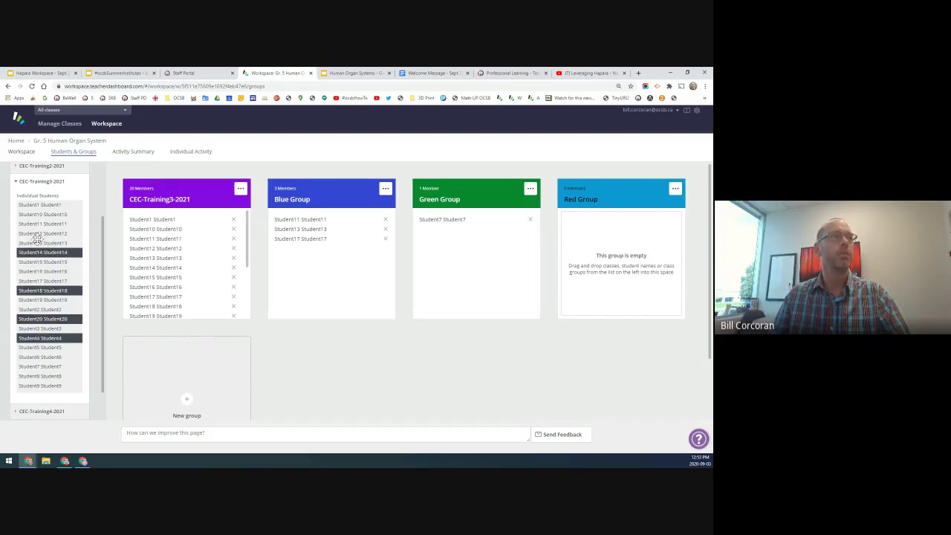
pyautogui.keyDown('ctrl'); pyautogui.click(38, 235); pyautogui.keyUp('ctrl')
pyautogui.moveTo(39, 235); pyautogui.dragTo(451, 251)
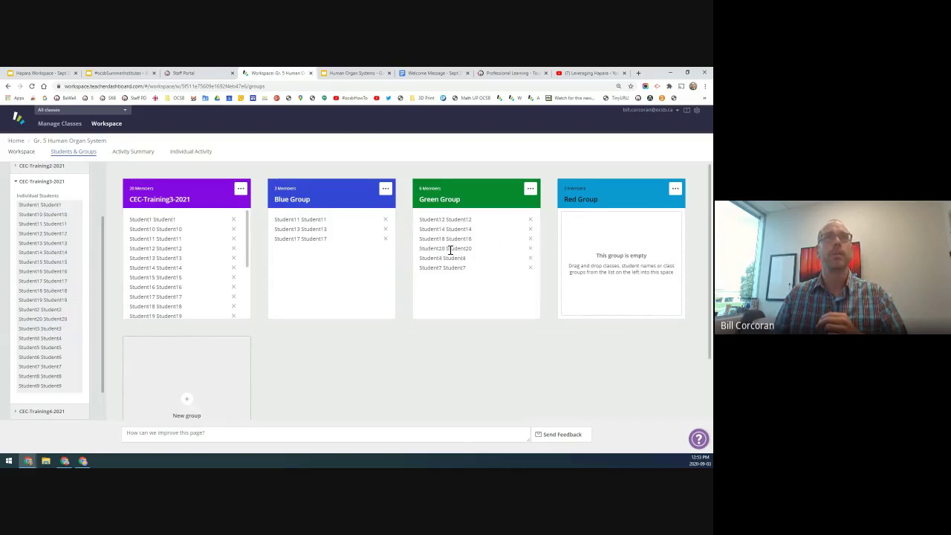
pyautogui.scroll(2, 52, 313)
pyautogui.scroll(-1, 41, 286)
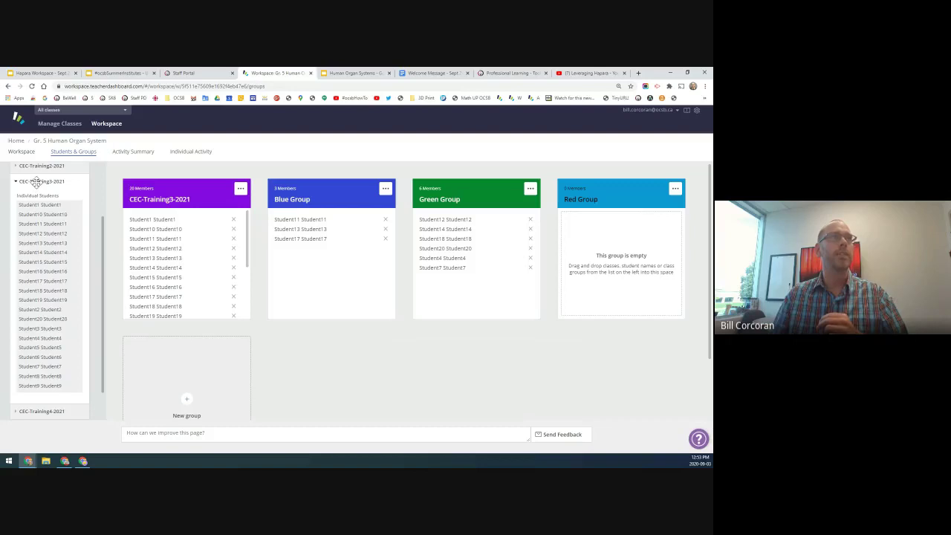
# Add Student8, Student2 and Student13 from the CEC-Training3-2021 class to the Red Group as a multiple selection.
pyautogui.moveTo(40, 181); pyautogui.dragTo(202, 193)
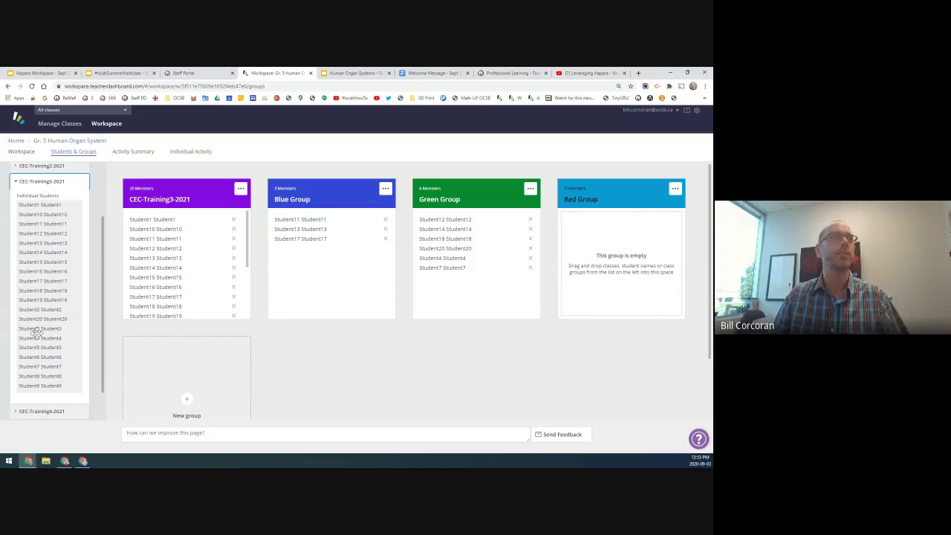
pyautogui.click(25, 375)
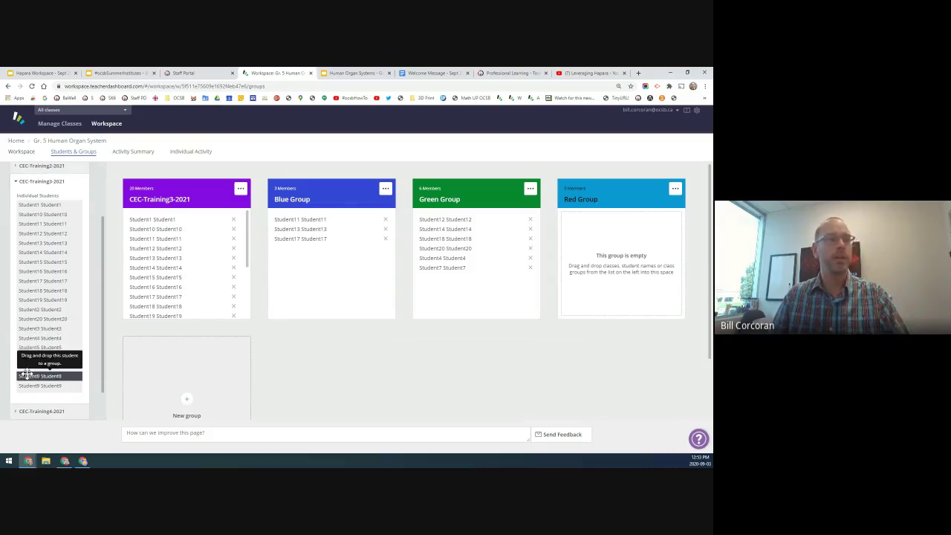
pyautogui.click(44, 309)
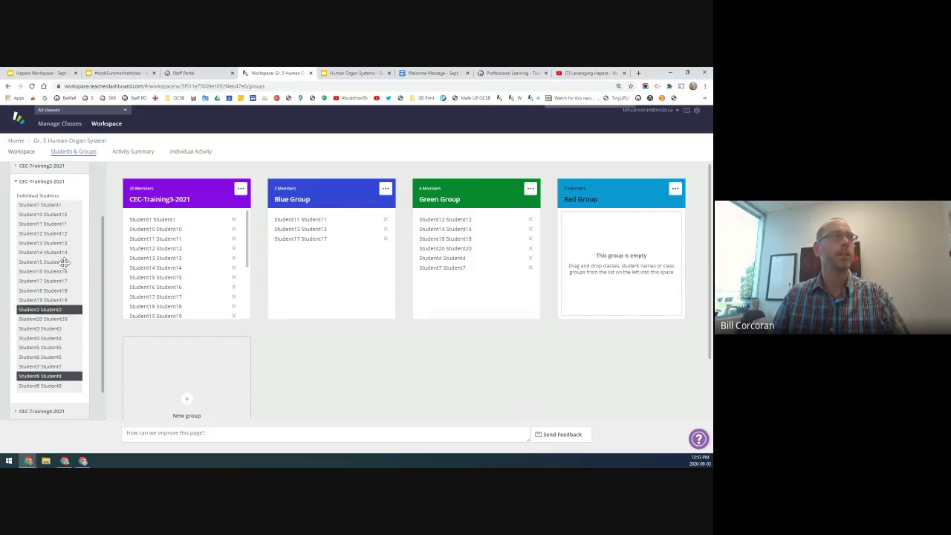
pyautogui.scroll(4, 64, 262)
pyautogui.scroll(-2, 61, 268)
pyautogui.click(57, 264)
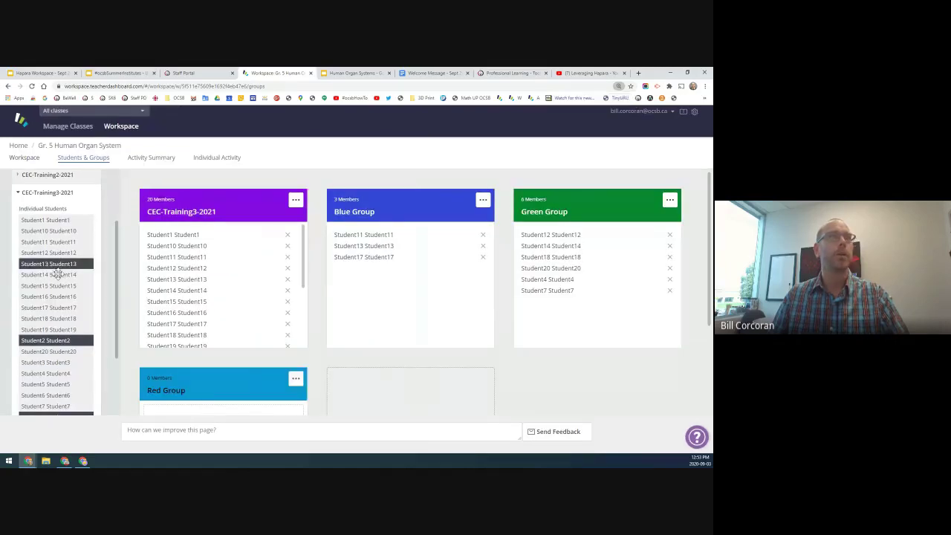
pyautogui.scroll(-1, 59, 271)
pyautogui.moveTo(57, 266); pyautogui.dragTo(194, 380)
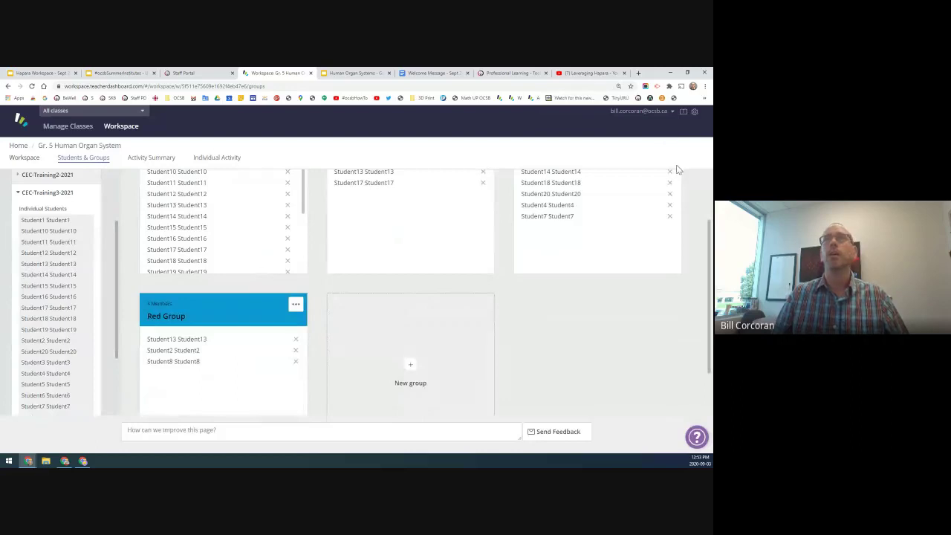
# Limit the visibility of the "Learning for focus on Human Organ Systems" evidence card to the Blue, Green and Red groups, excluding CEC-Training3-2021.
pyautogui.click(705, 86)
pyautogui.click(656, 156)
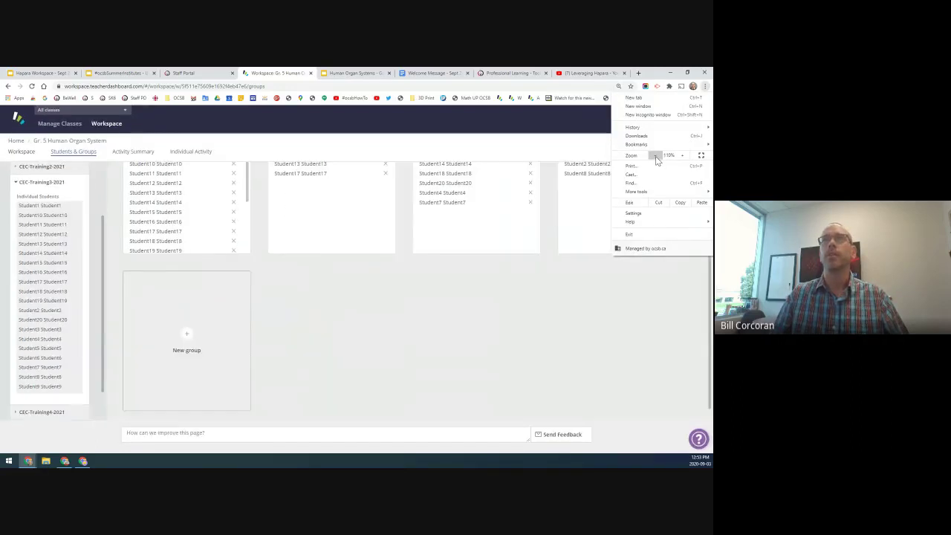
pyautogui.click(655, 156)
pyautogui.click(479, 375)
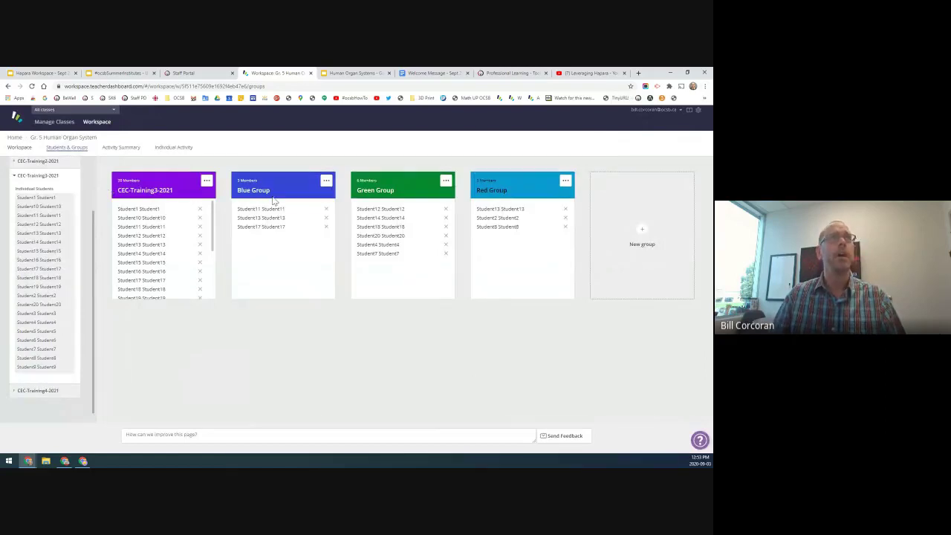
pyautogui.click(22, 148)
pyautogui.click(530, 220)
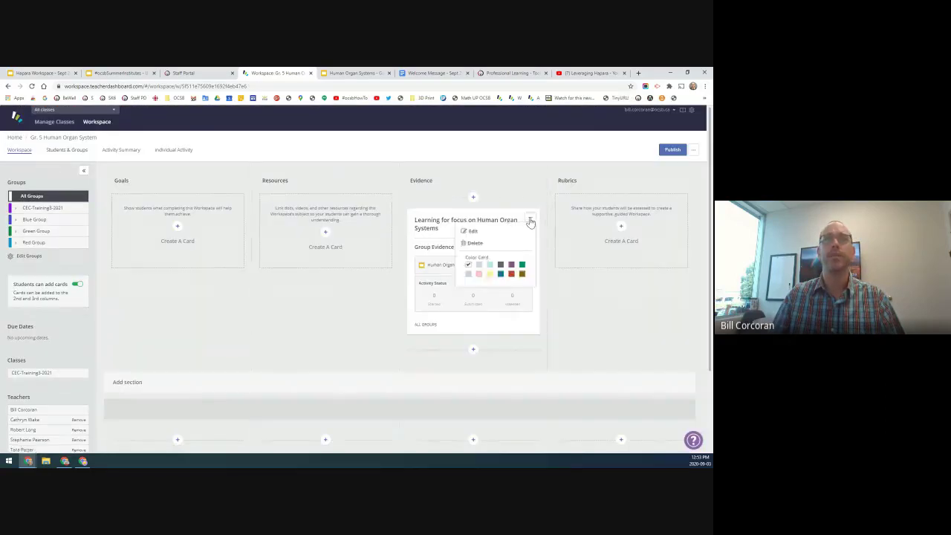
pyautogui.click(500, 232)
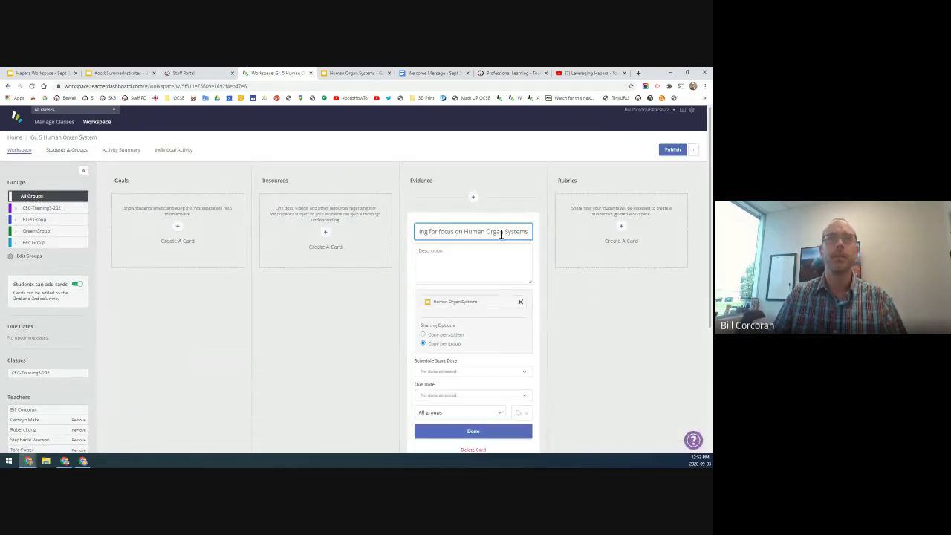
pyautogui.scroll(-1, 481, 331)
pyautogui.click(483, 340)
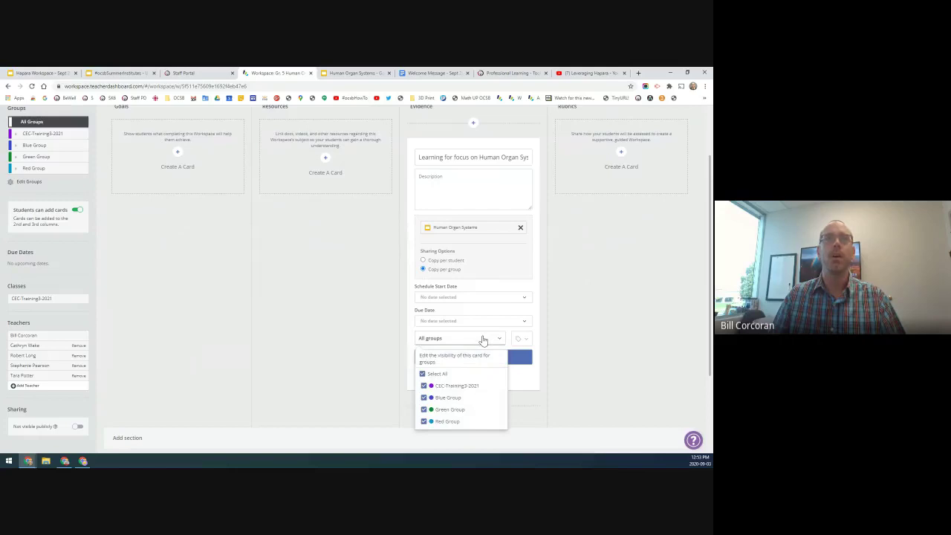
pyautogui.click(424, 386)
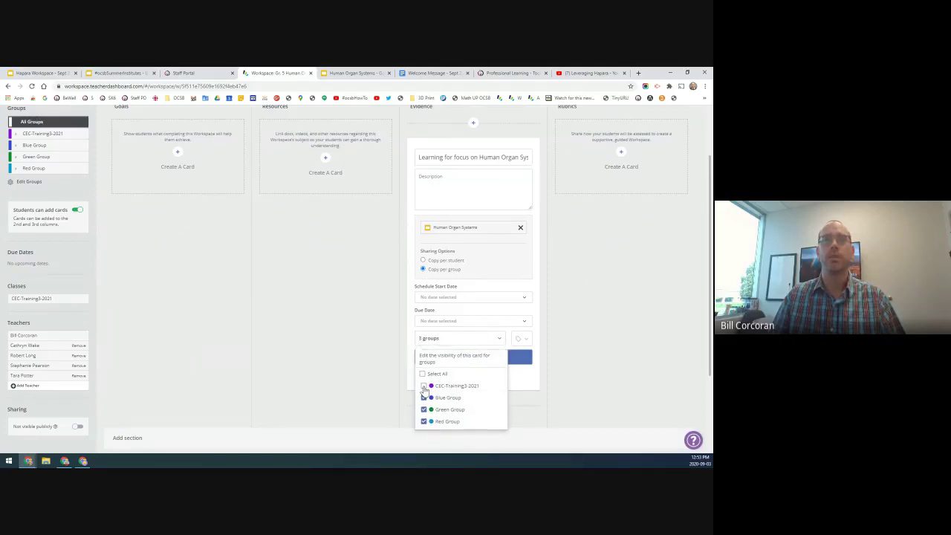
pyautogui.click(333, 313)
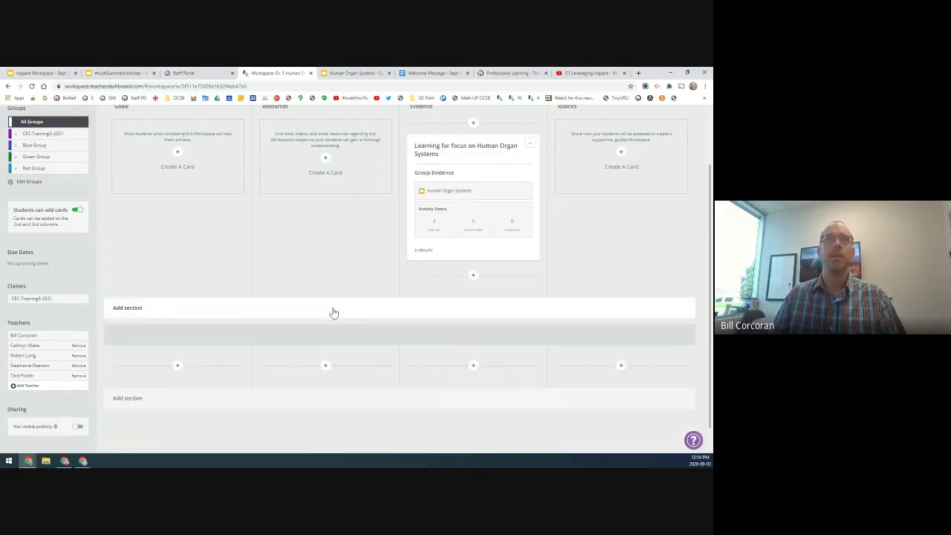
# Publish the "Gr. 5 Human Organ System" Workspace to the learners.
pyautogui.scroll(1, 334, 313)
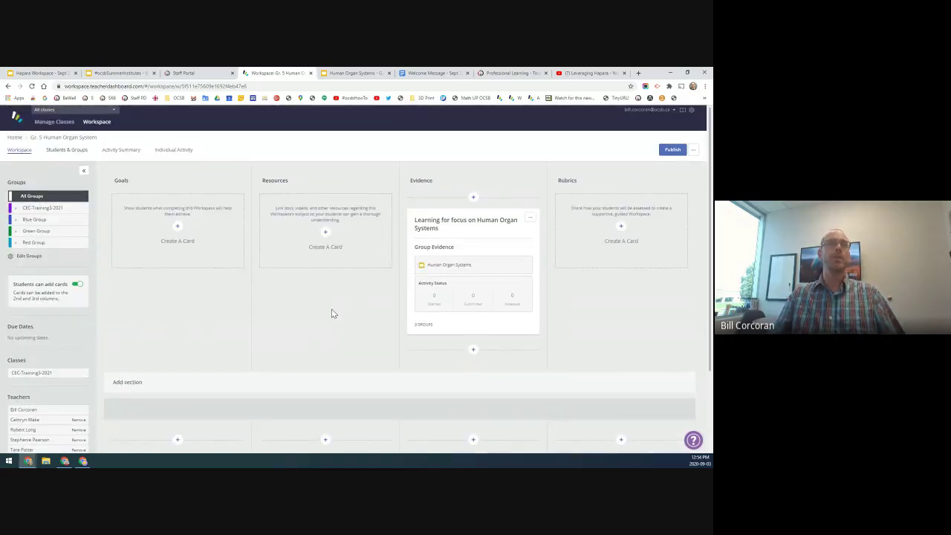
pyautogui.click(670, 151)
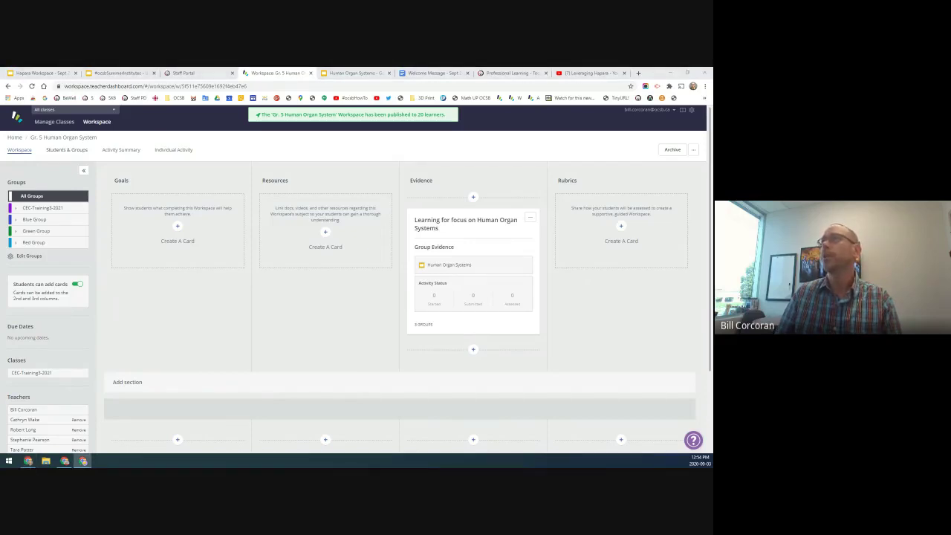
# Switch to the student's browser window and open the "Gr. 5 Human Organ System" Workspace through the Student Portal's Hapara dashboard.
pyautogui.moveTo(713, 174); pyautogui.dragTo(593, 174)
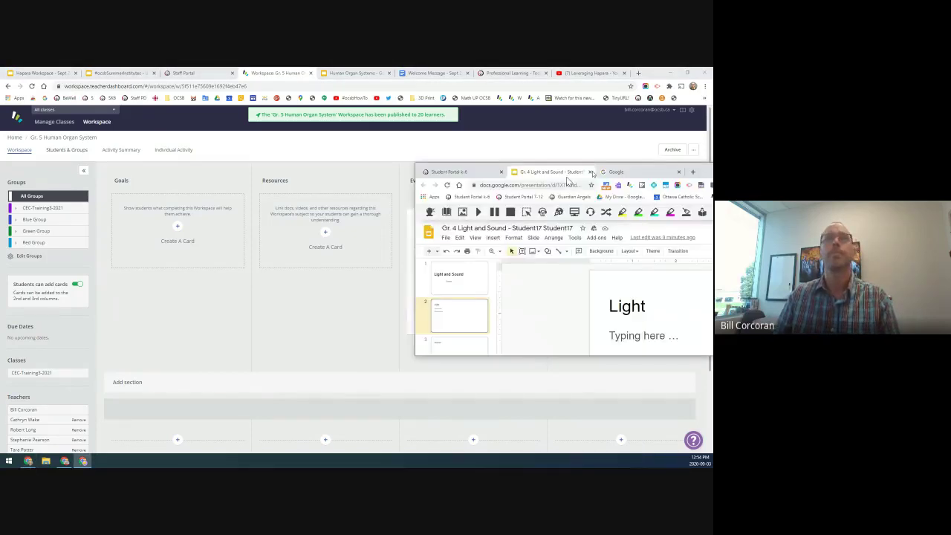
pyautogui.doubleClick(592, 174)
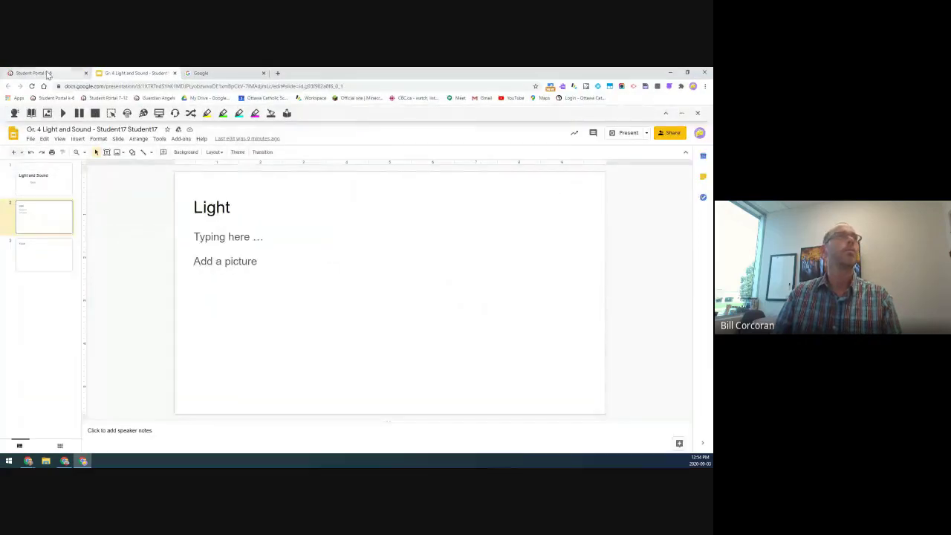
pyautogui.click(33, 73)
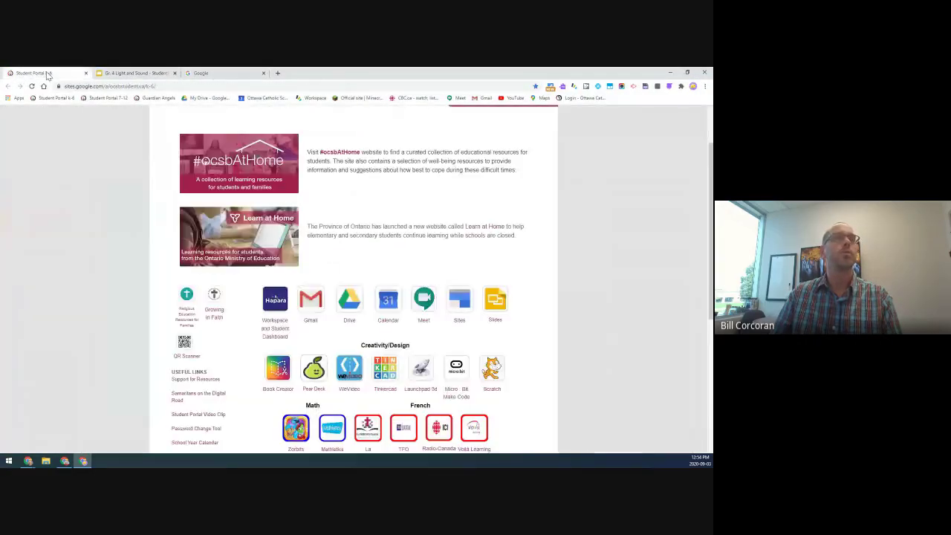
pyautogui.click(274, 331)
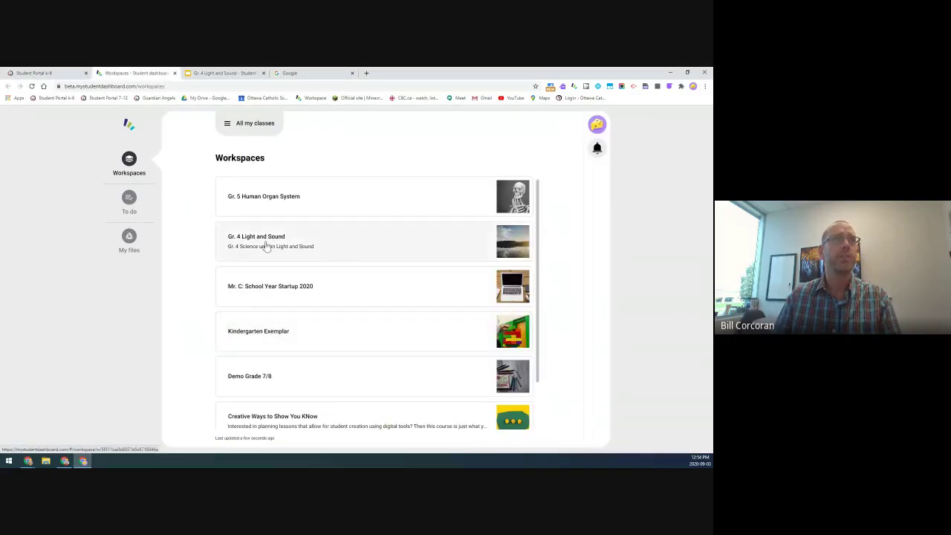
pyautogui.click(309, 206)
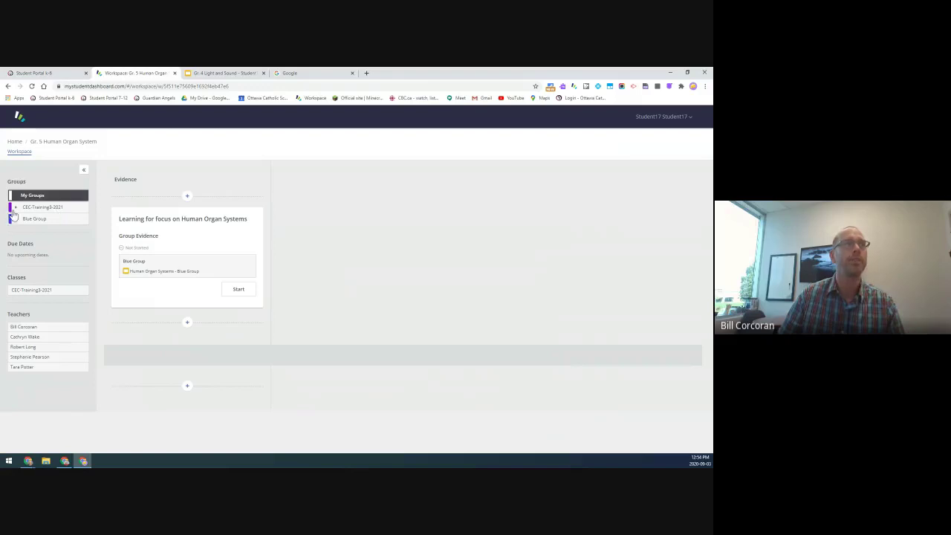
# Examine the CEC-Training3-2021 and Blue Group listings in the student's Workspace.
pyautogui.click(15, 211)
pyautogui.click(15, 211)
pyautogui.click(14, 221)
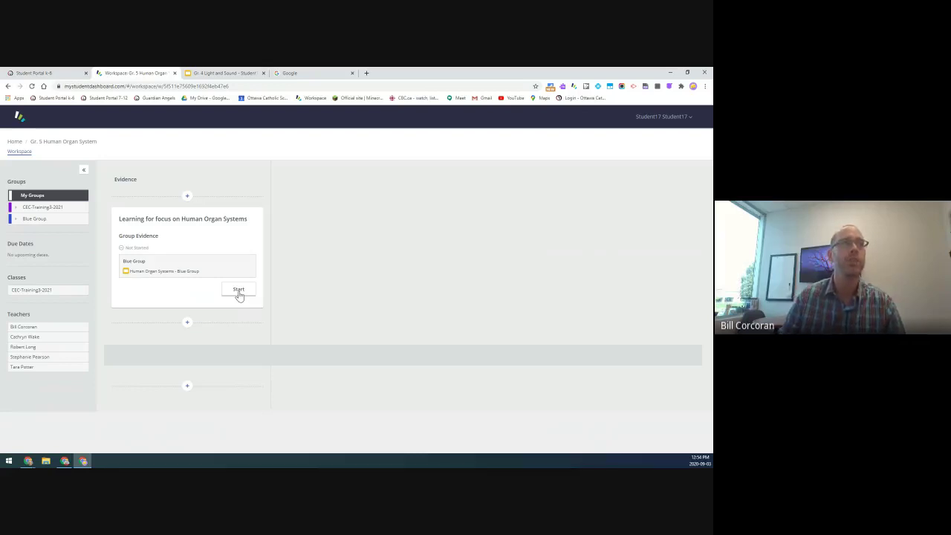
# Start the Blue Group's Human Organ Systems evidence as the student, and close the group presentation after viewing it.
pyautogui.click(239, 291)
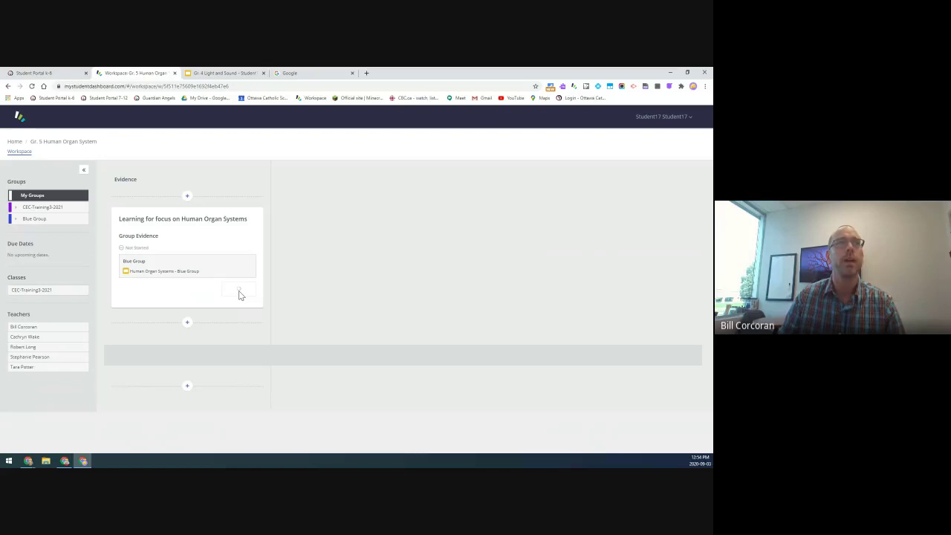
pyautogui.click(12, 219)
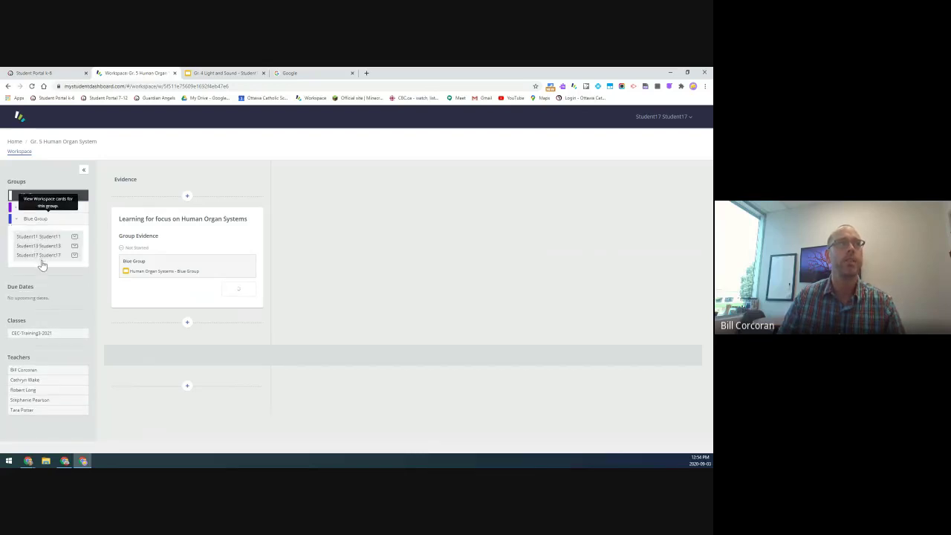
pyautogui.click(240, 298)
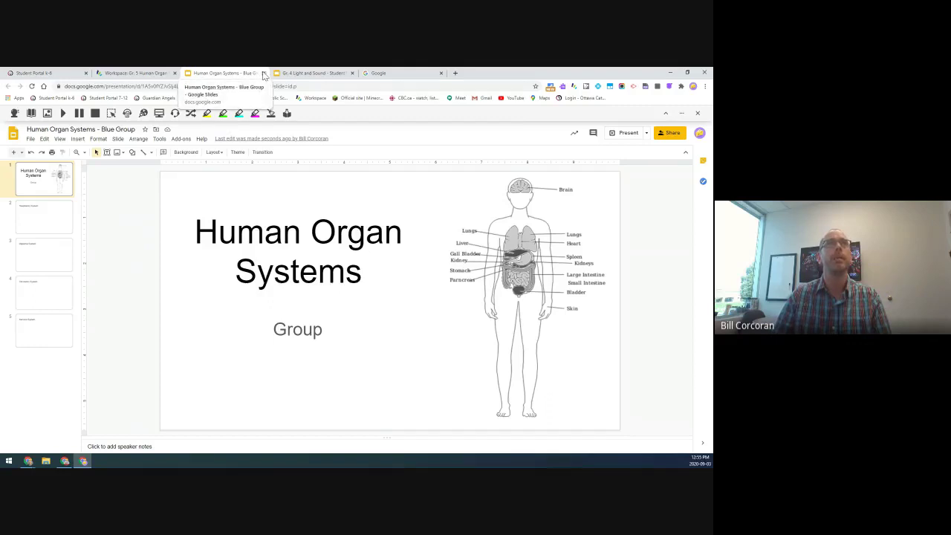
pyautogui.click(263, 73)
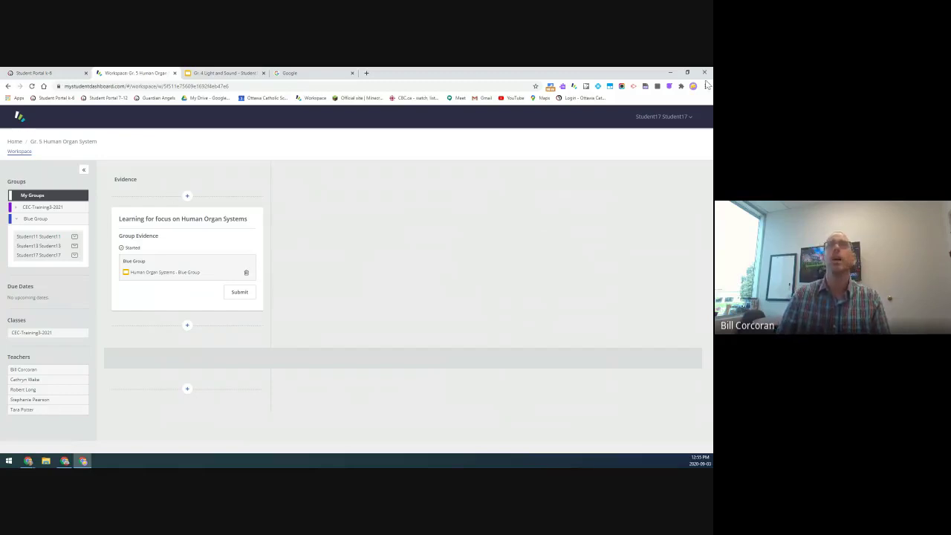
# Return to the teacher's Workspace window and view the dialog for adding a co-teacher, without adding anyone.
pyautogui.hotkey('alt', 'Tab')
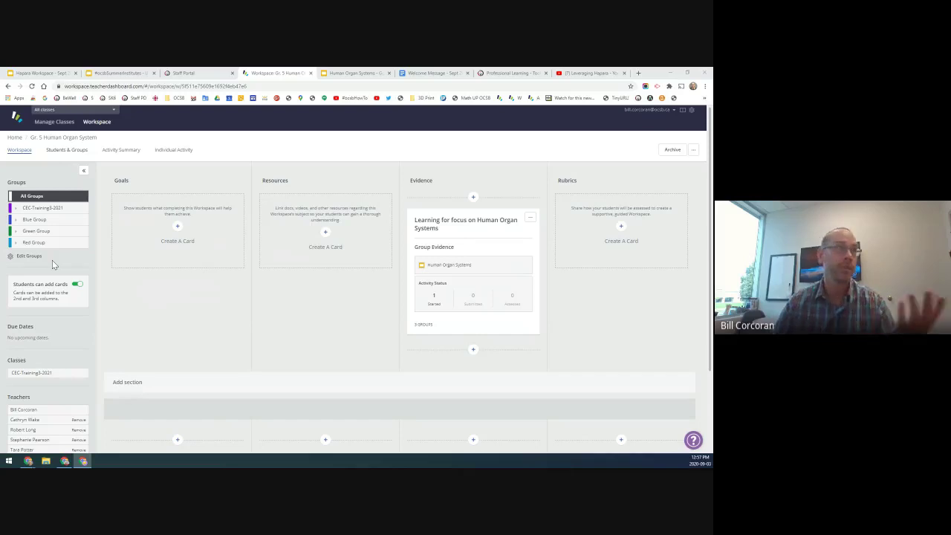
pyautogui.scroll(-1, 76, 230)
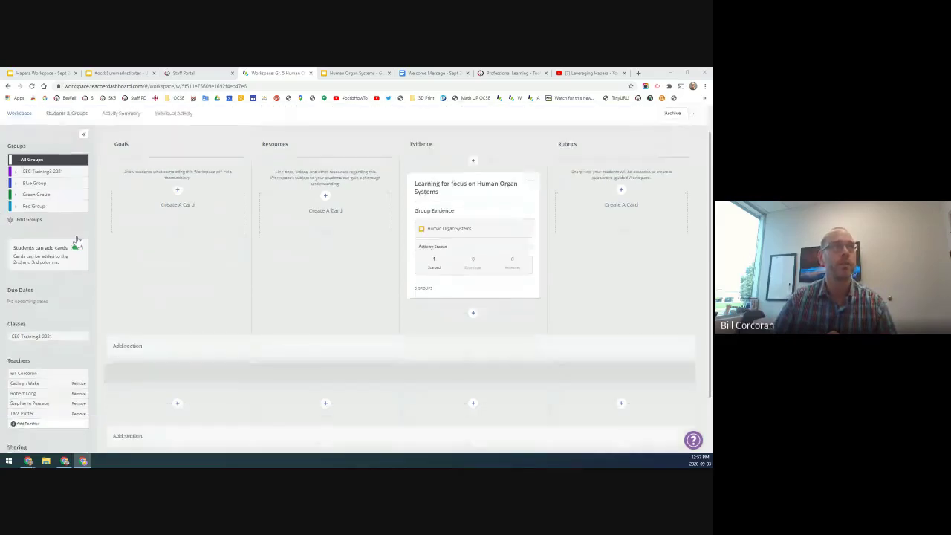
pyautogui.scroll(1, 96, 245)
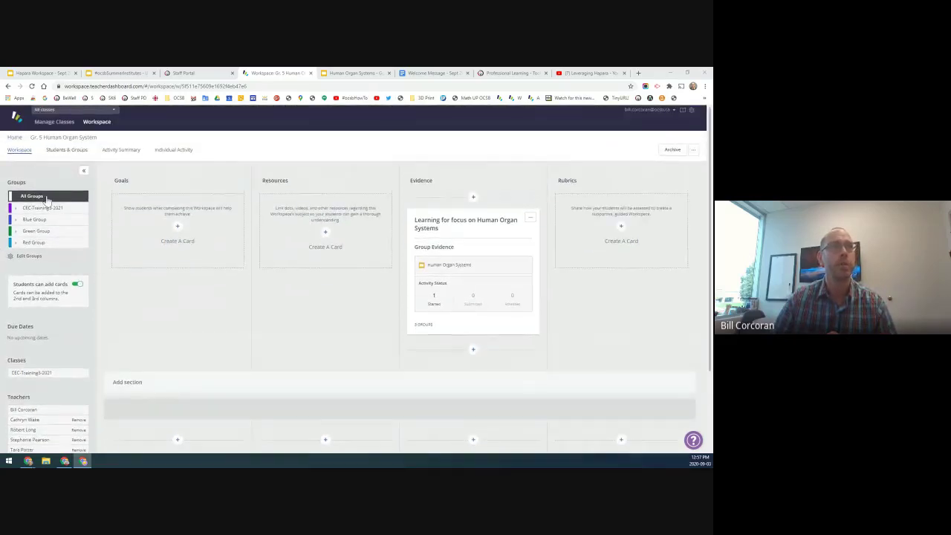
pyautogui.scroll(-3, 45, 297)
pyautogui.click(27, 358)
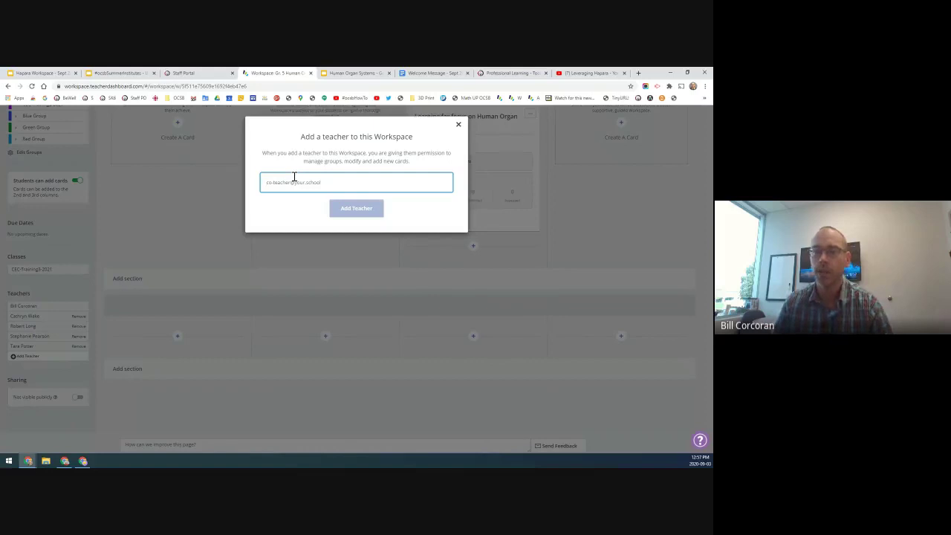
pyautogui.click(459, 125)
# Show the published Workspace's additional options, including Copy Workspace, without applying any.
pyautogui.scroll(1, 419, 261)
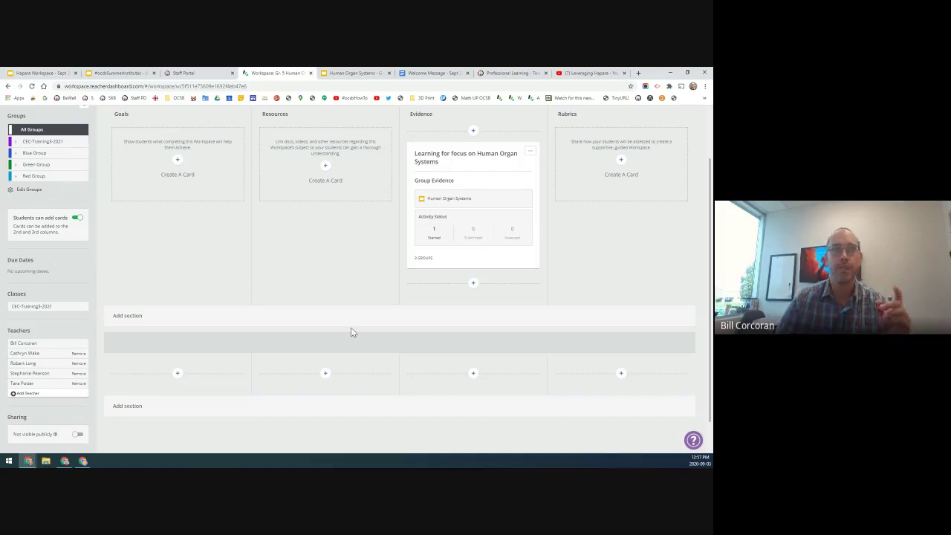
pyautogui.scroll(3, 351, 331)
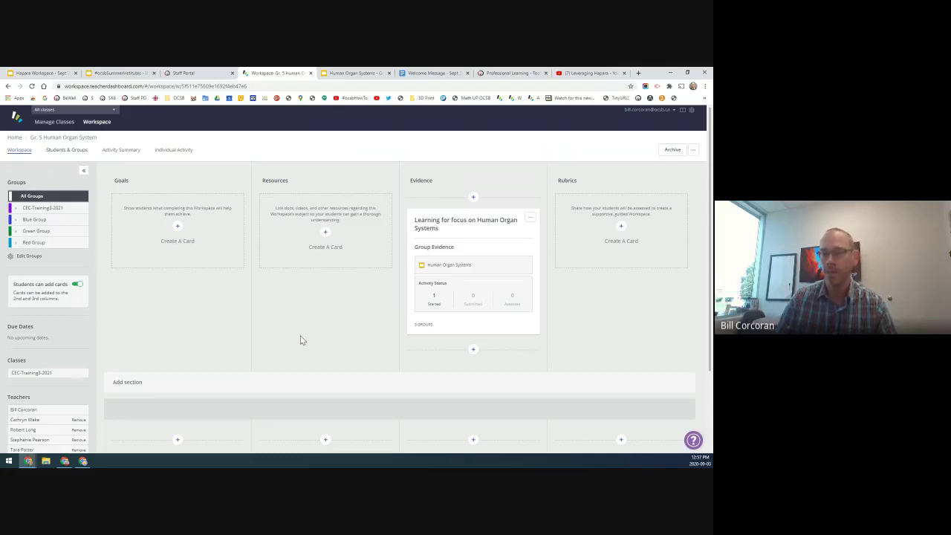
pyautogui.click(694, 151)
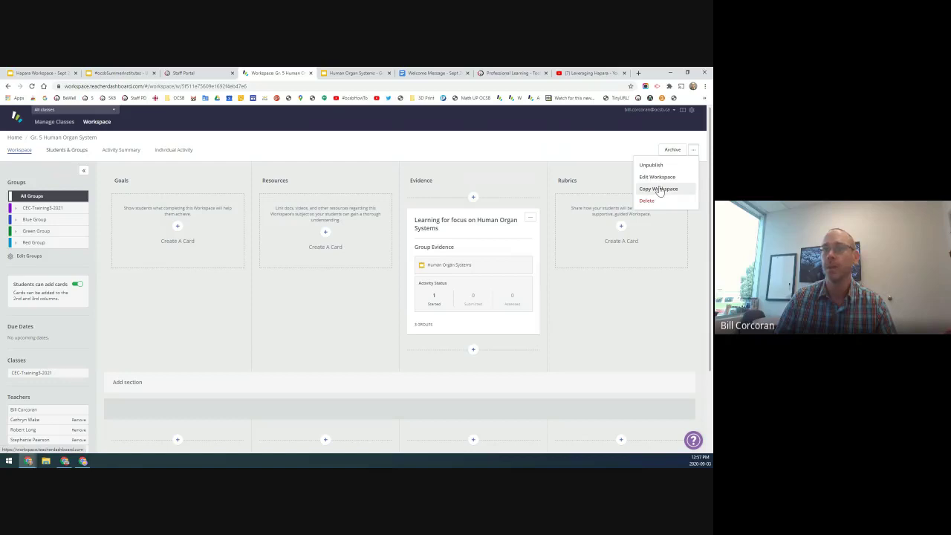
pyautogui.click(506, 156)
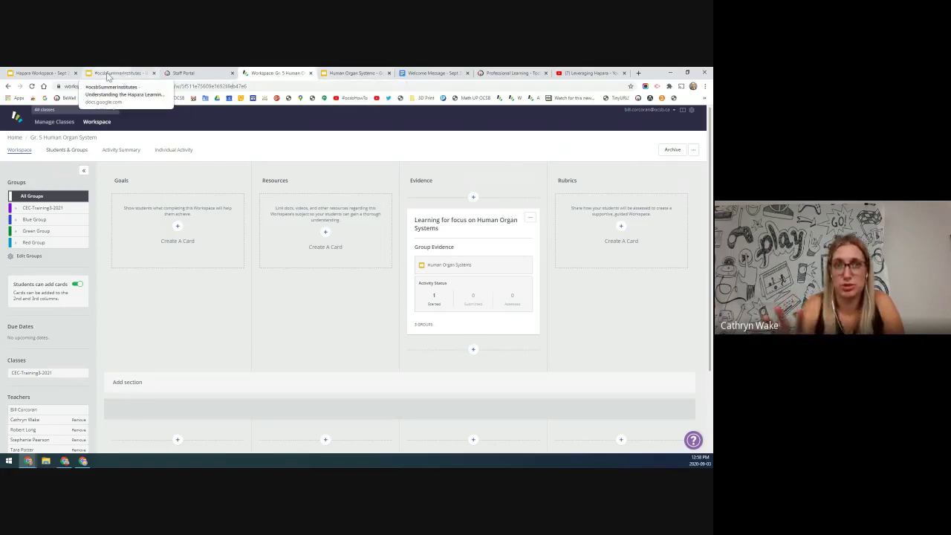
# Switch to the "Hapara Workspace - Sept 2020 startup webinar" presentation and display slide 13 with the team contacts.
pyautogui.click(48, 75)
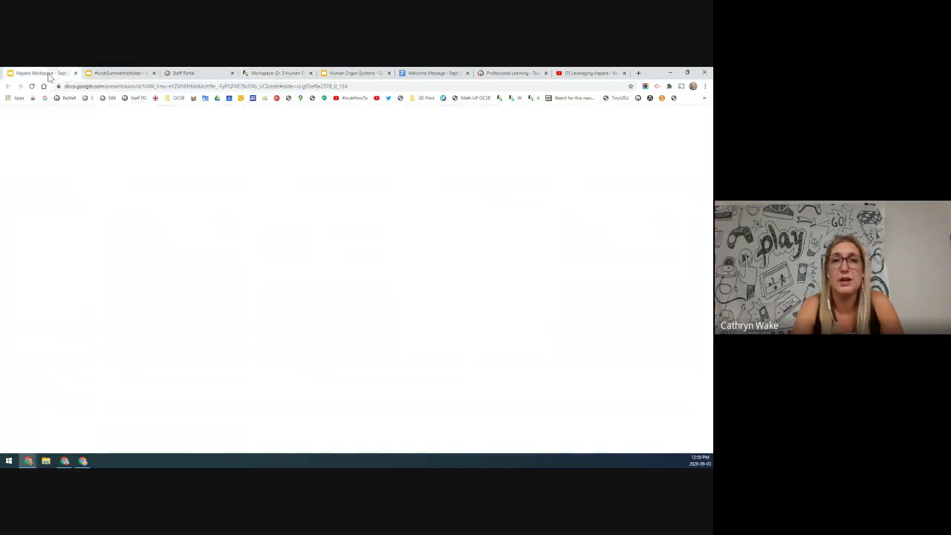
pyautogui.scroll(-1, 54, 282)
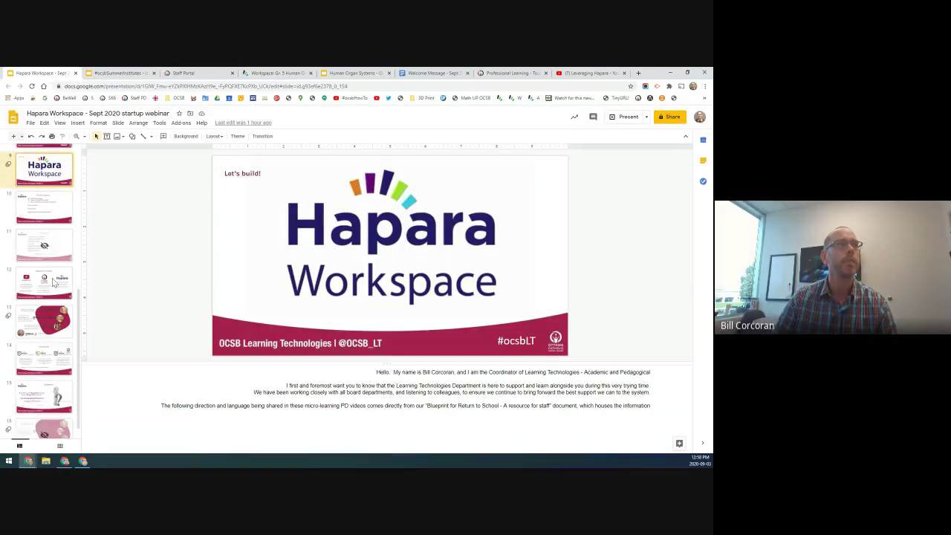
pyautogui.click(45, 318)
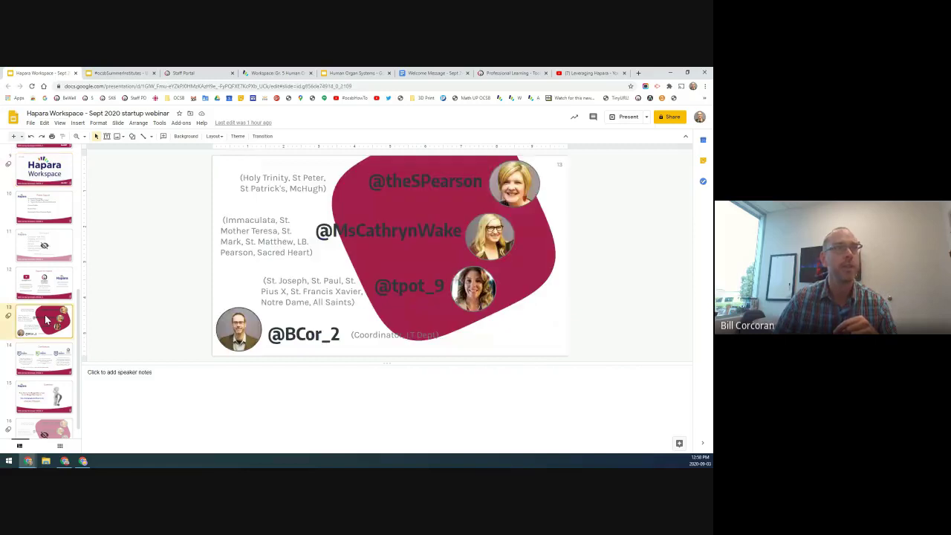